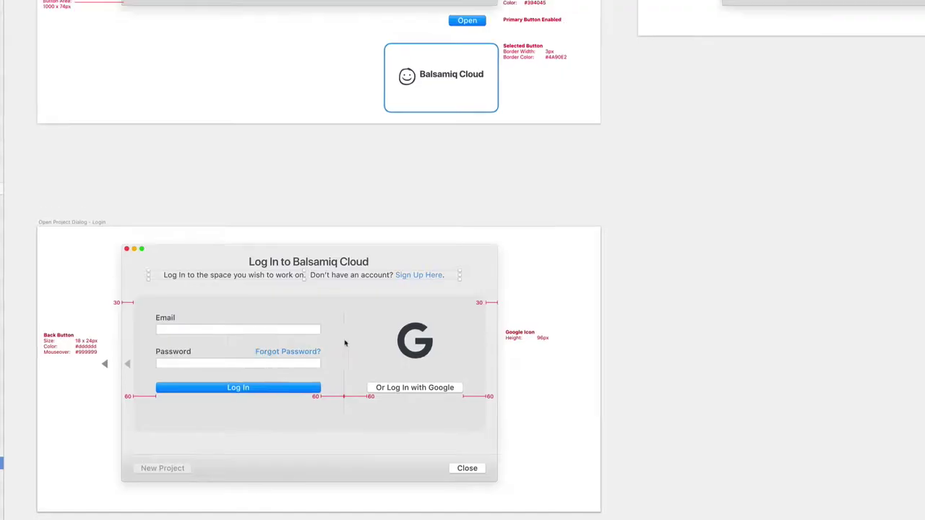
- Review the Open Project dialog specifications for the source, login and project selection artboards
scroll(453, 328, "up", 10)
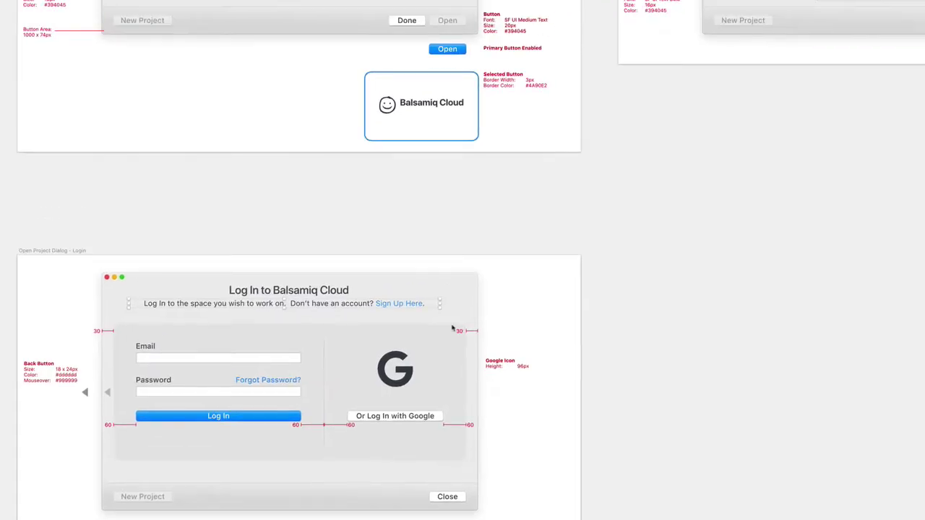
scroll(452, 328, "up", 5)
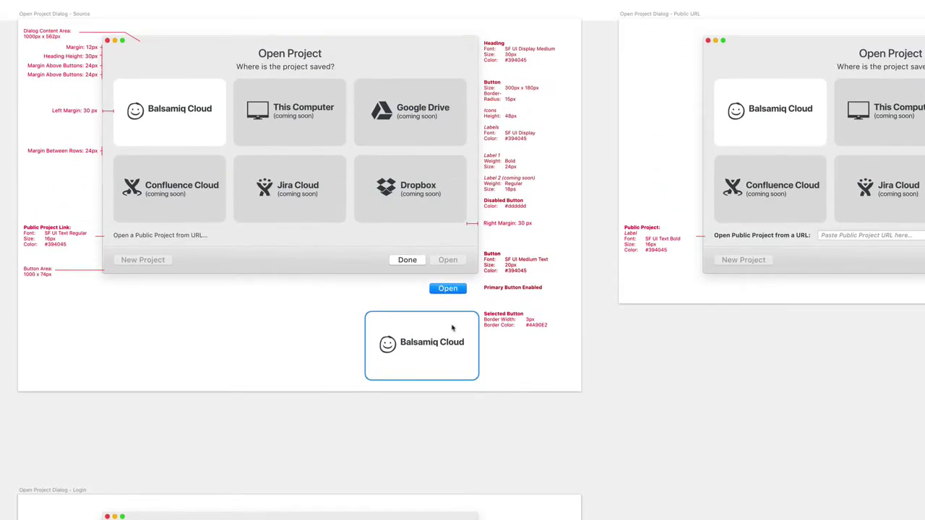
scroll(452, 328, "down", 1)
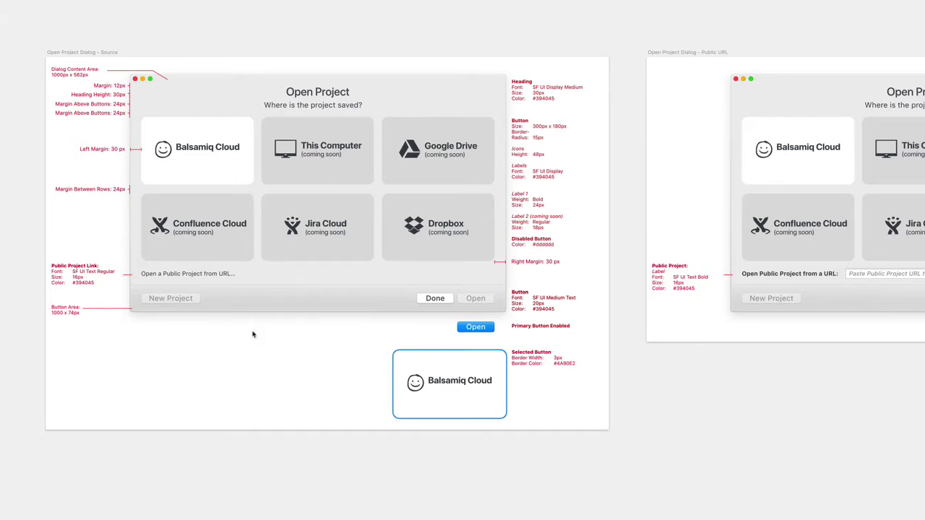
scroll(252, 334, "down", 1)
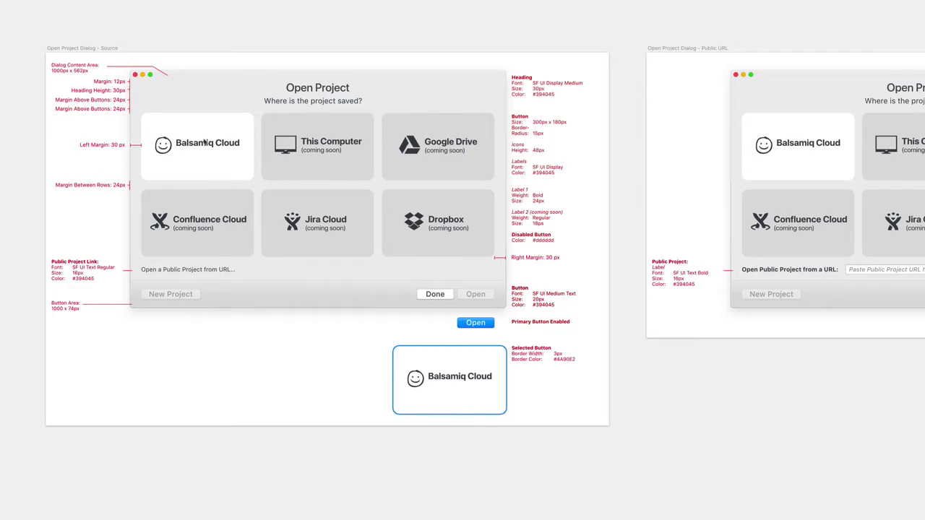
scroll(272, 247, "down", 8)
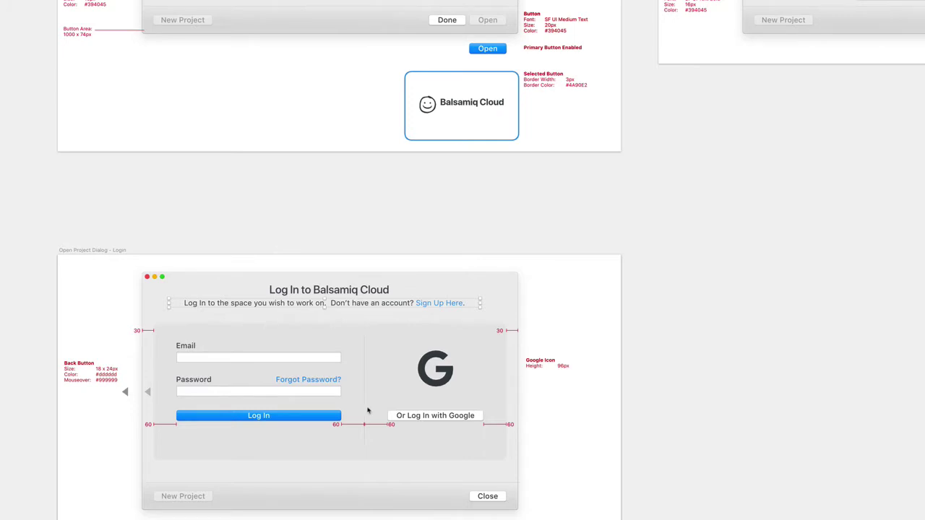
scroll(368, 412, "down", 6)
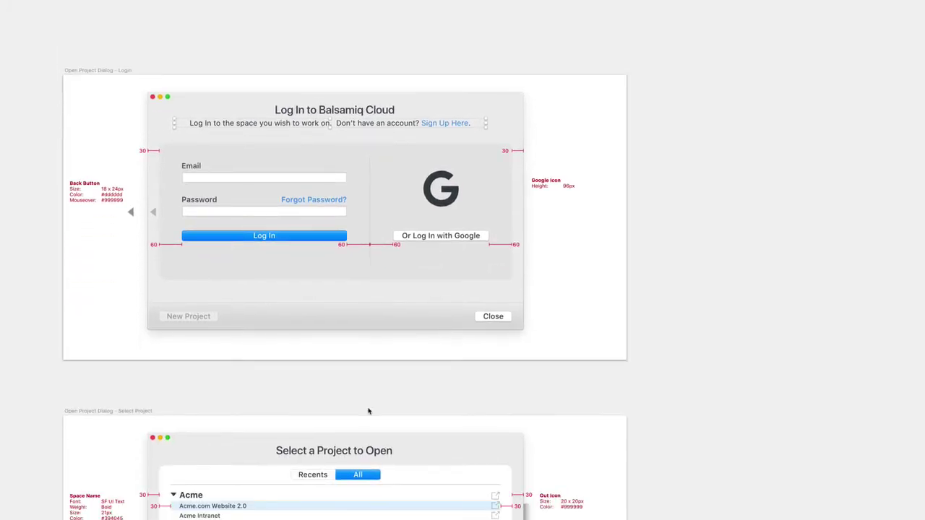
scroll(356, 394, "down", 3)
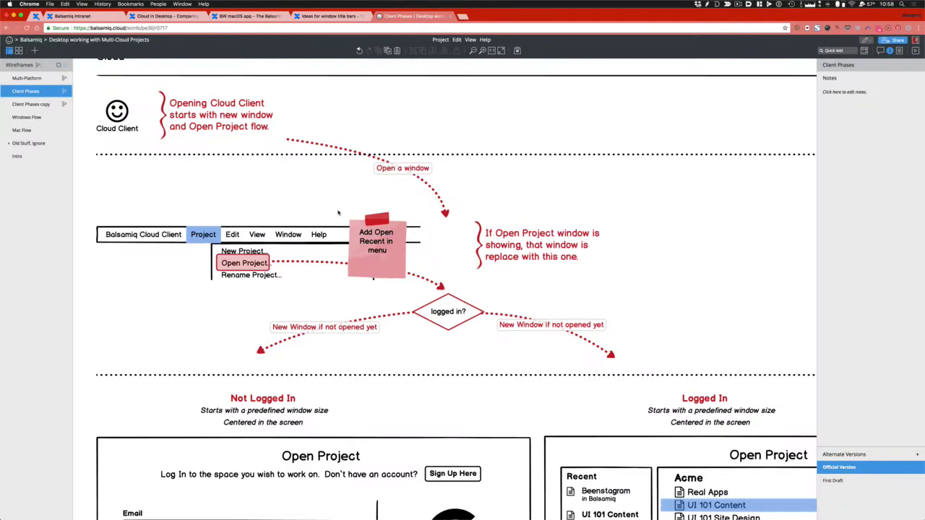
- In the Client Phases wireframe in Balsamiq Cloud, change the Phase 3 description to "Cloud, Local Projects, Google Drive, Confluence, Jira, Dropbox"
scroll(338, 212, "down", 5)
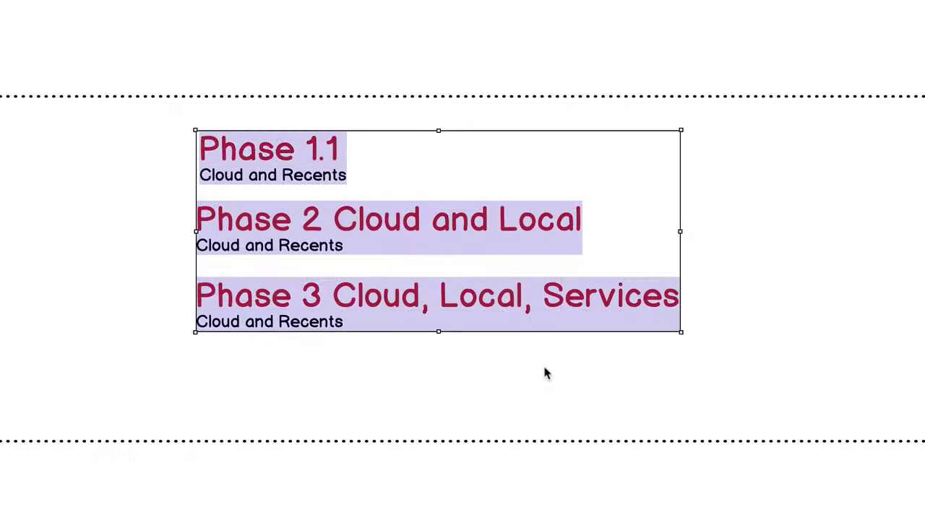
left_click(539, 369)
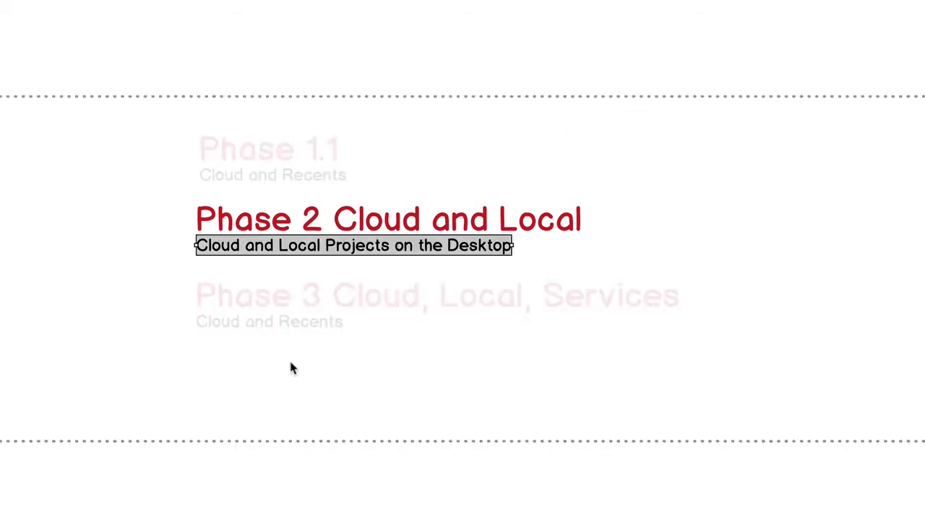
left_click(290, 363)
double_click(296, 330)
left_click(305, 326)
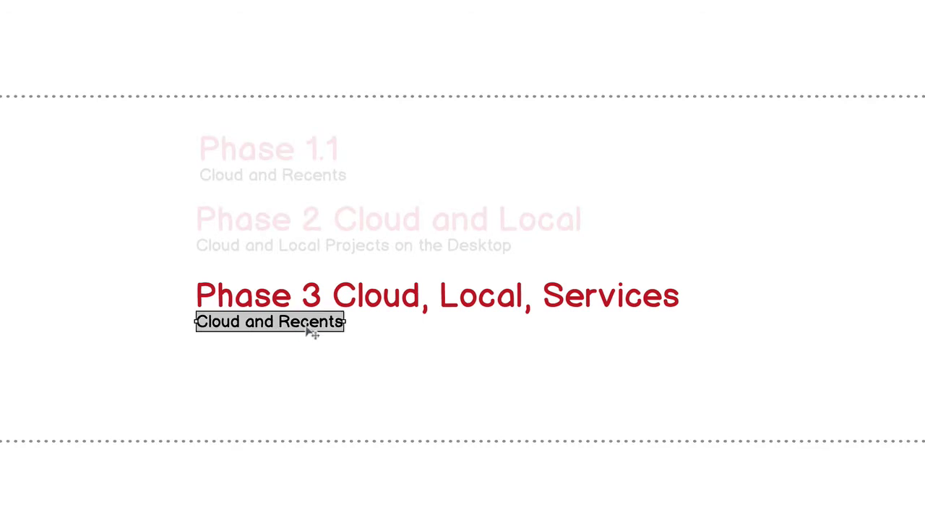
double_click(312, 332)
left_click_drag(253, 325, 383, 325)
key("BackSpace")
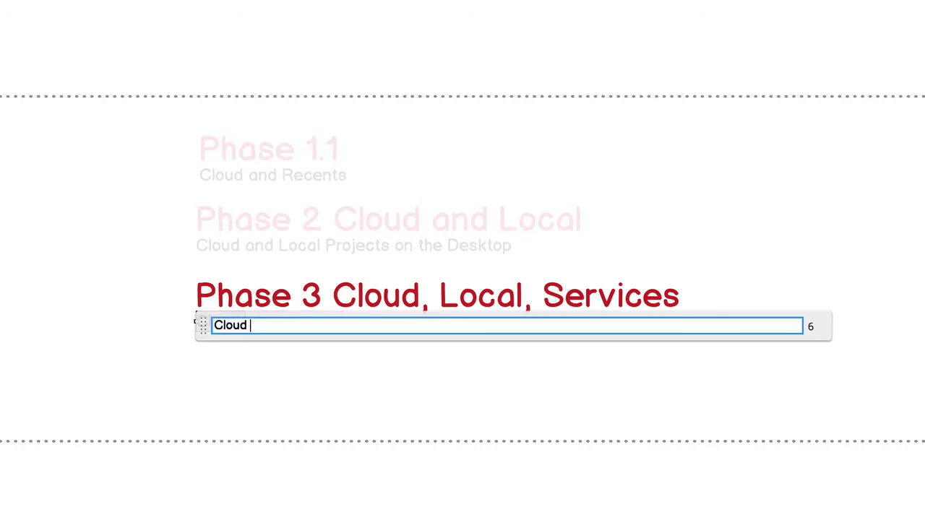
key("BackSpace")
type(", Local Projects")
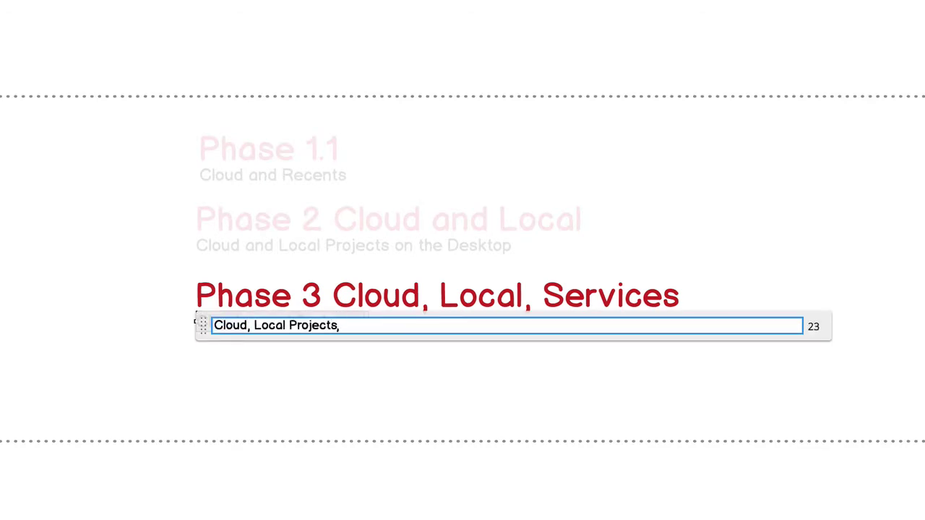
type(", Google Drive, Confluence")
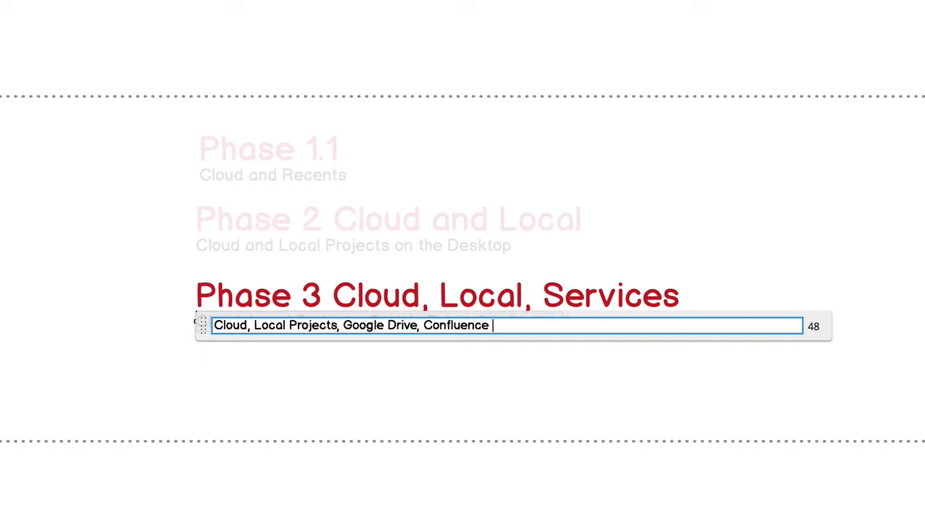
key("BackSpace")
type(", JIR")
key("BackSpace")
key("BackSpace")
type("ira,")
type("Dropbox")
key("Return")
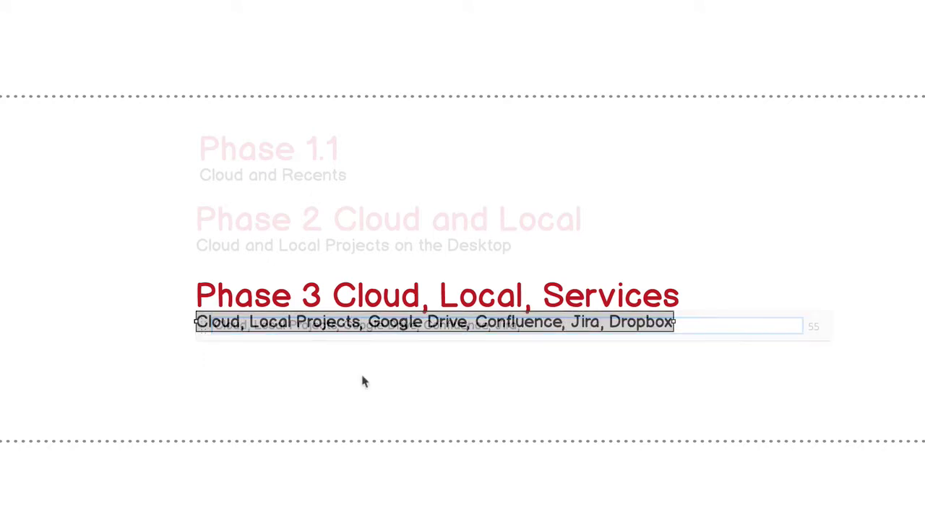
double_click(381, 393)
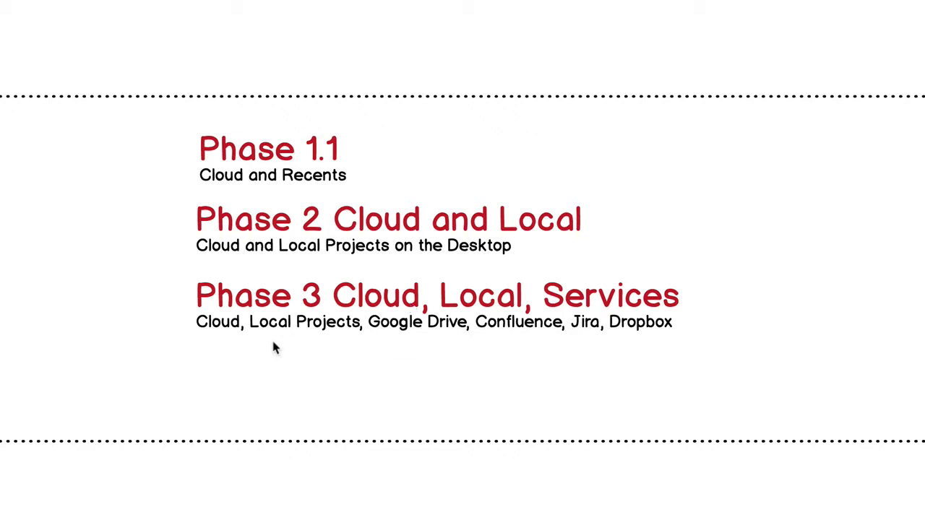
- Examine the Phase 1 flow from launching the client to the logged-in and not-logged-in Open Project dialogs
scroll(273, 342, "left", 15)
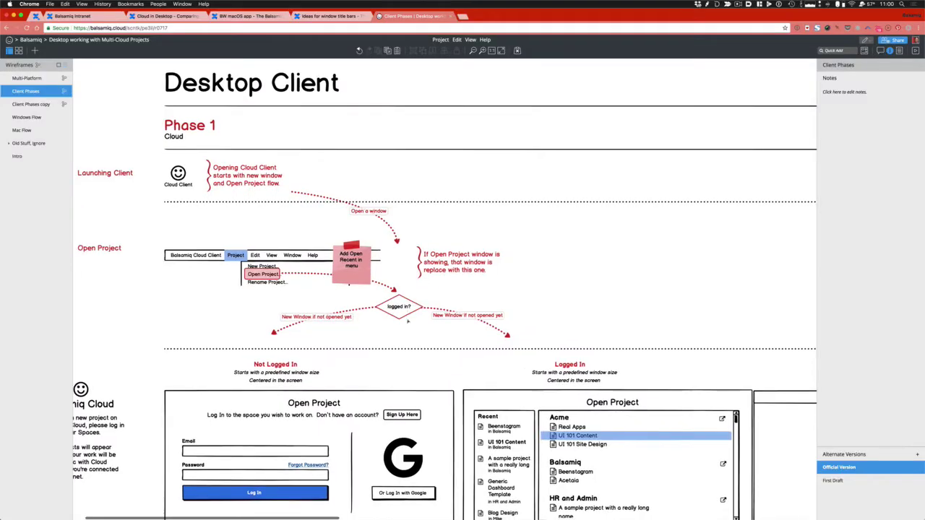
scroll(405, 330, "down", 5)
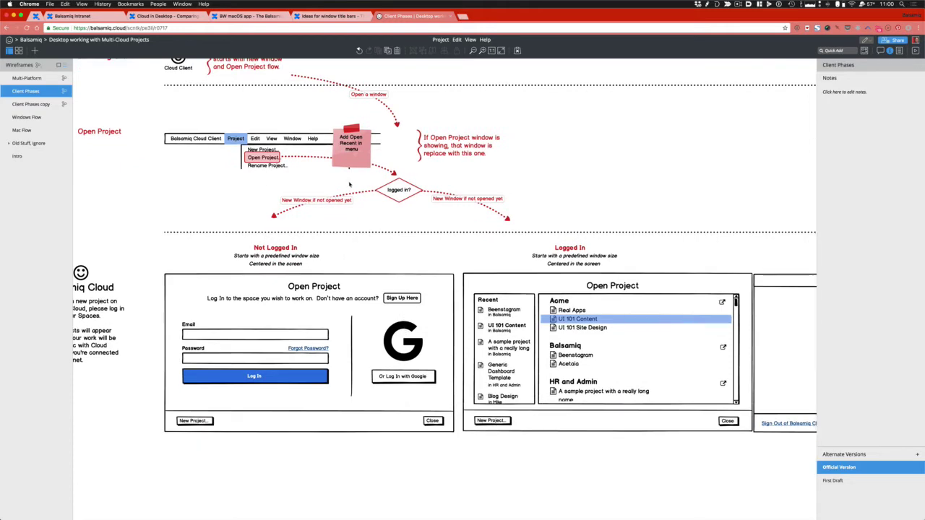
scroll(349, 184, "up", 1)
scroll(349, 184, "down", 4)
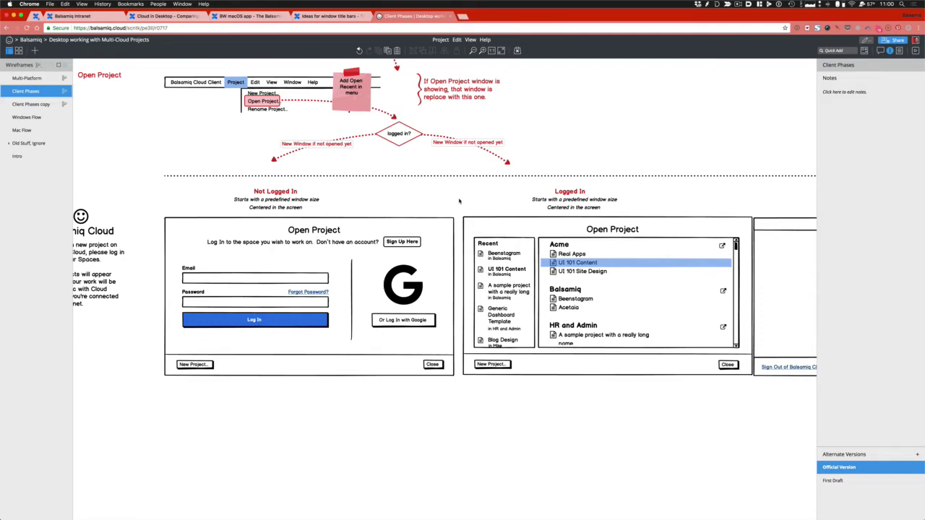
scroll(404, 216, "left", 2)
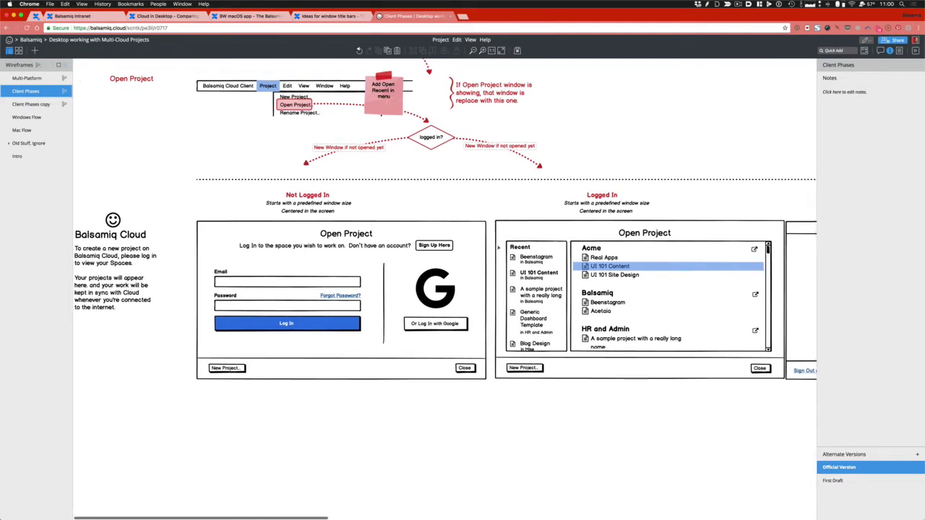
scroll(291, 189, "up", 6)
scroll(291, 189, "right", 1)
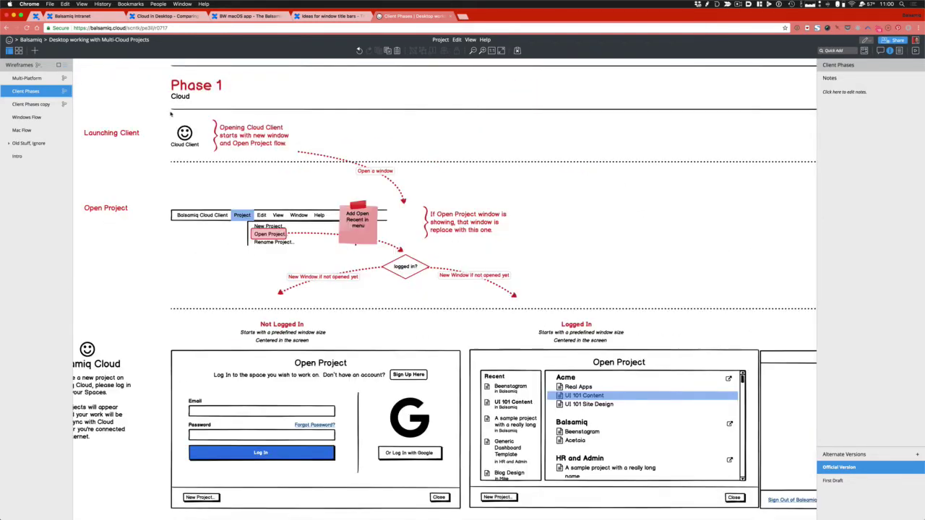
left_click(365, 240)
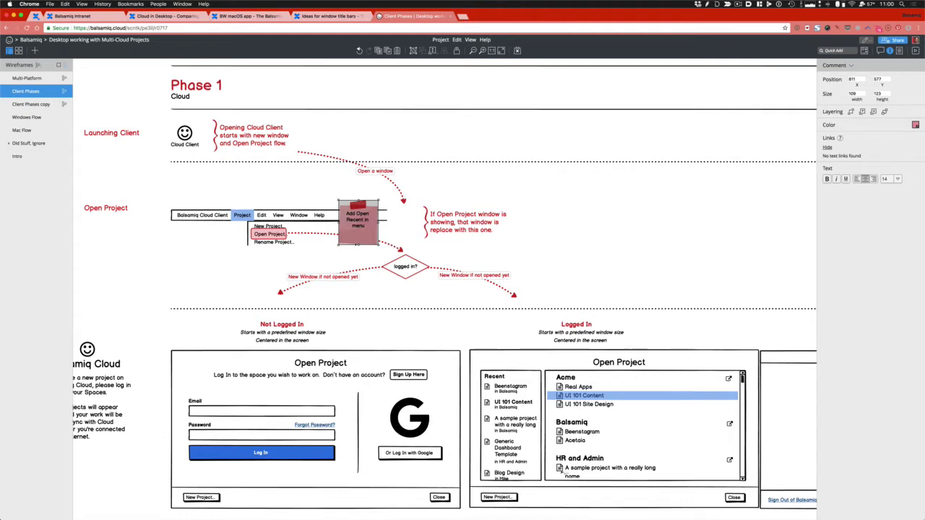
- Centre the "Logged In" and "Not Logged In" headings, with their notes, above their respective Open Project dialogs
left_click_drag(544, 319, 634, 332)
left_click(593, 332, "shift")
left_click_drag(248, 322, 327, 329)
left_click(242, 318)
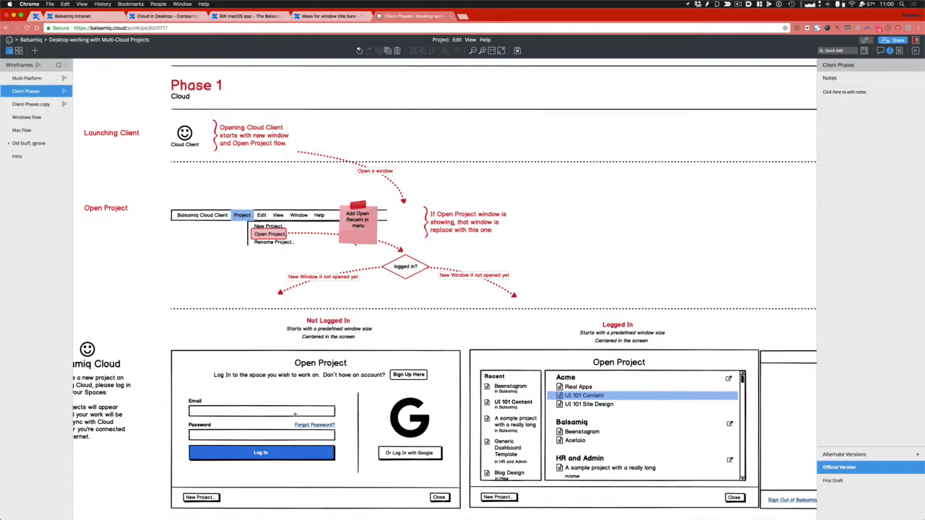
- Move the "Add Open Recent in menu" sticky note off the menu to beneath the Open Project row label
scroll(295, 414, "down", 1)
scroll(295, 414, "left", 1)
left_click_drag(394, 197, 153, 227)
left_click(274, 221)
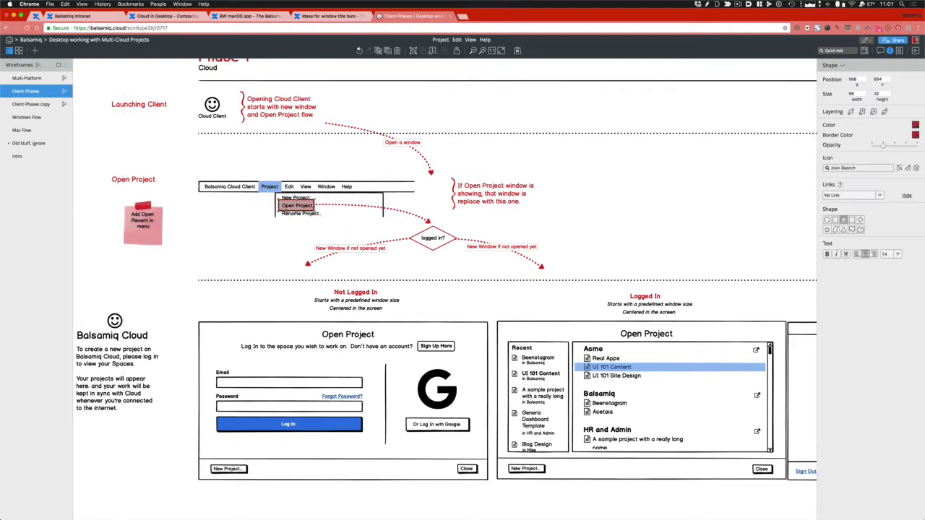
- Add an "Open Recent... >" submenu item below "Open Project..." in the Project menu mock-up
left_click(296, 200)
double_click(350, 217)
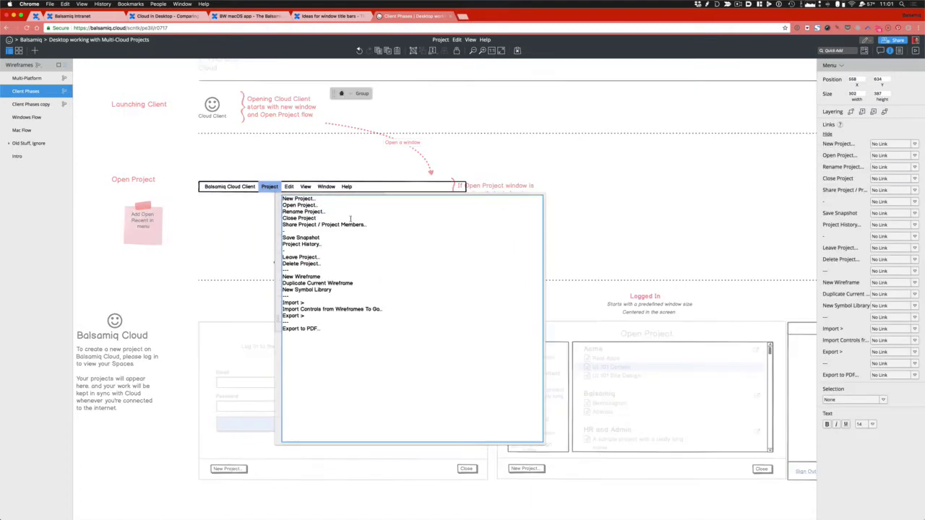
key("Return")
type("Open R")
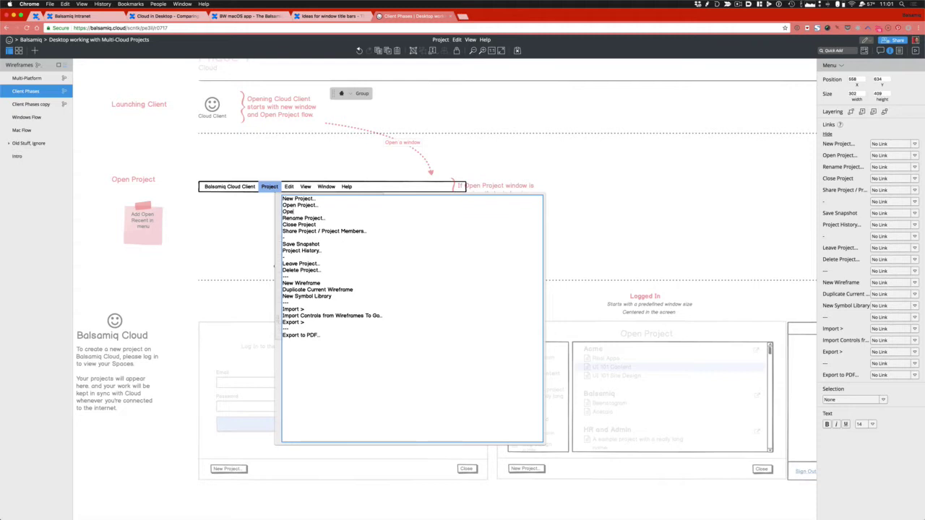
type("ecent... >")
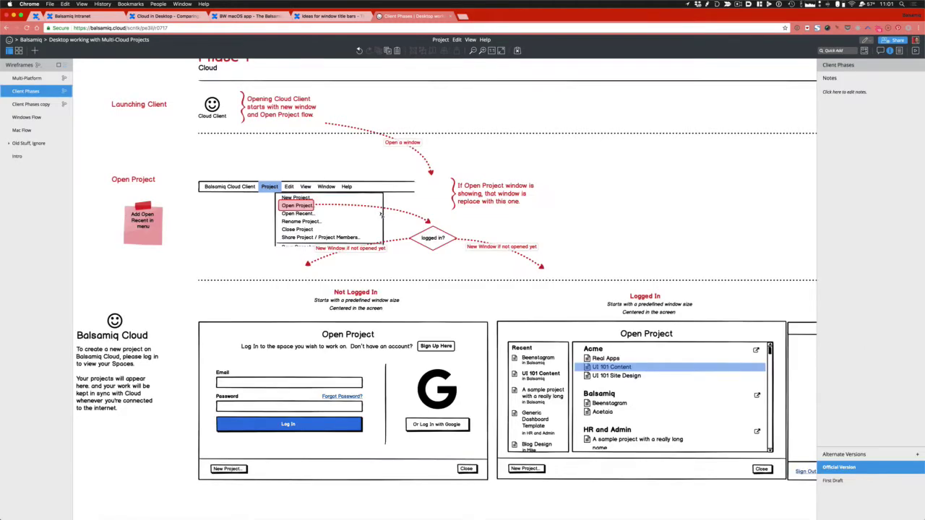
- Duplicate the red highlight for the Open Recent item and shorten the one on Open Project to a height of 25
left_click(297, 206)
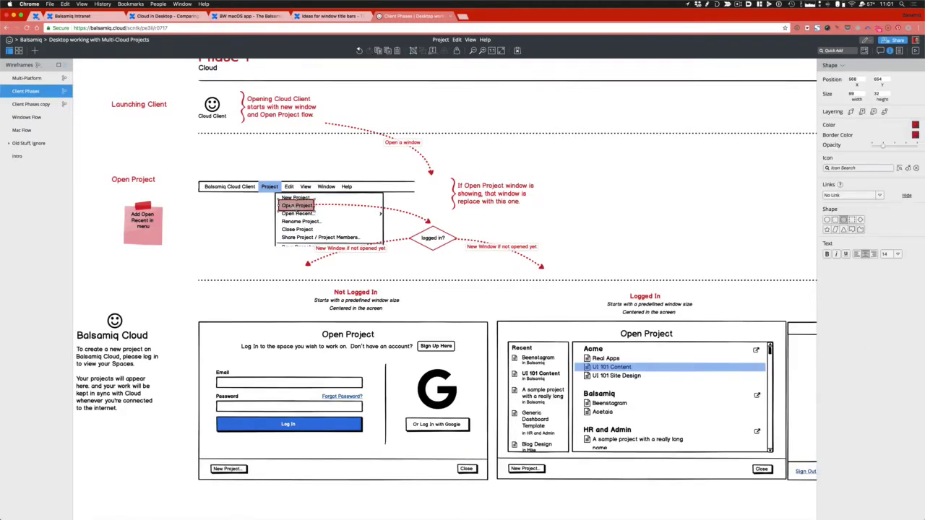
key("super+d")
left_click_drag(297, 208, 297, 206)
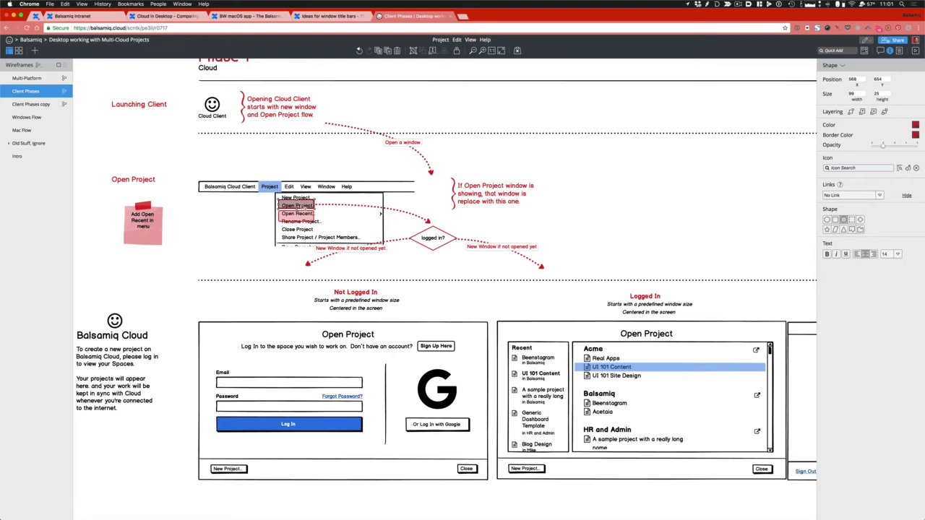
- Copy the dialog's Recent list up beside the second Project menu mock-up and add a tree pane as the Open Recent submenu
left_click(535, 390)
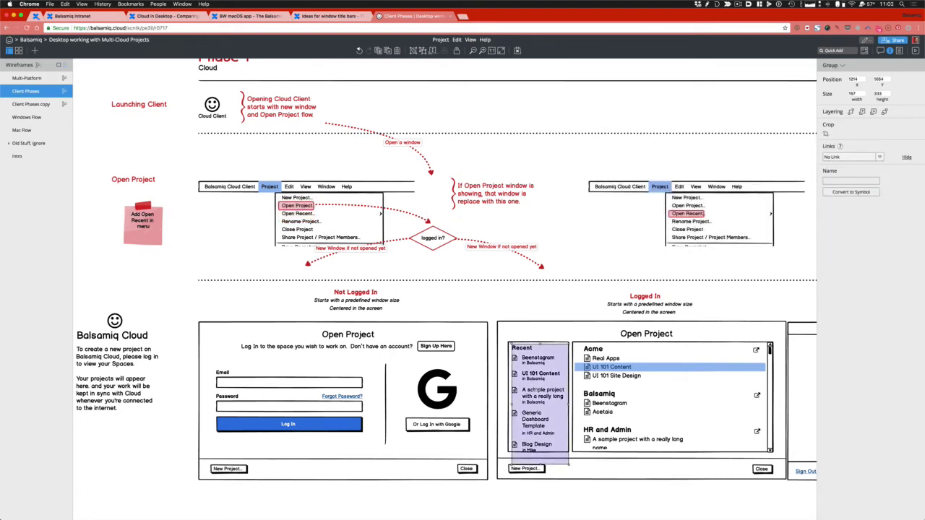
left_click_drag(535, 391, 793, 257)
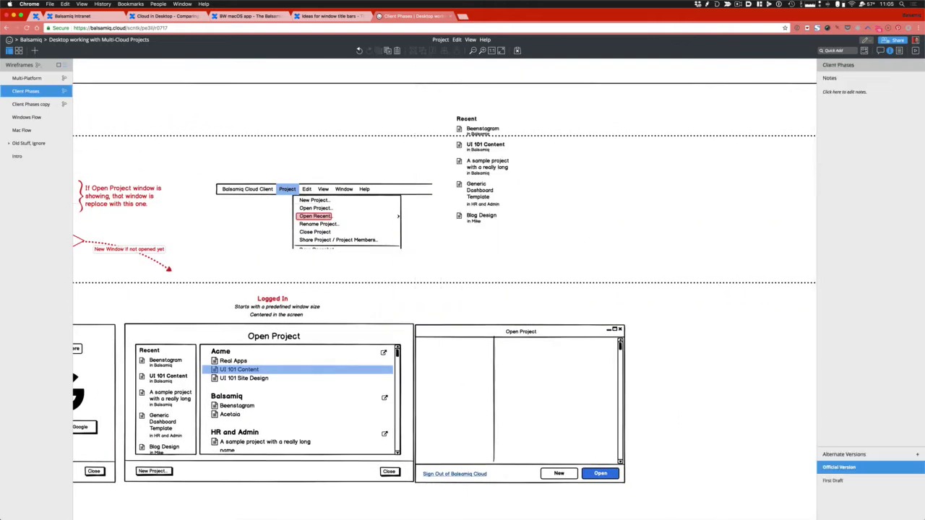
type("/tree")
key("Return")
left_click_drag(185, 103, 494, 222)
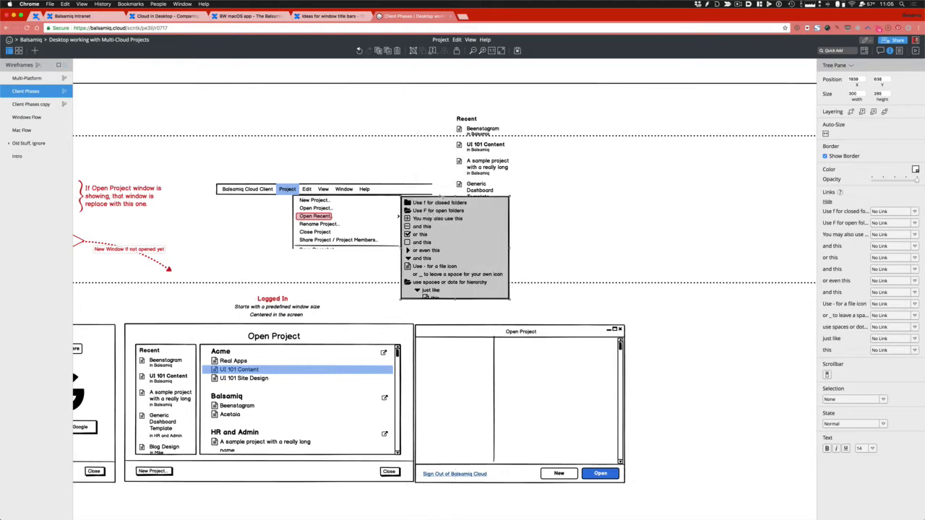
- Move the copied Recent list well clear of the tree pane and shift the pane slightly down beside the Project menu
left_click_drag(474, 171, 508, 157)
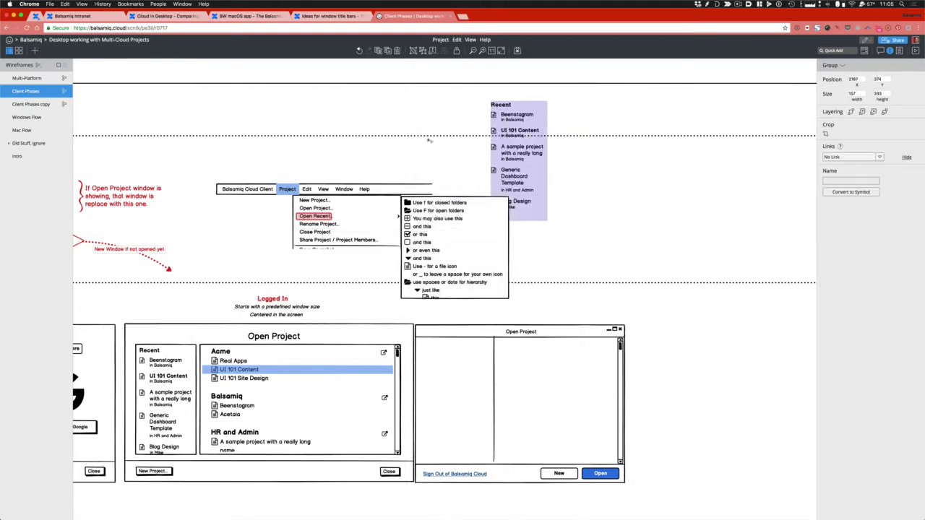
left_click_drag(428, 141, 631, 231)
left_click_drag(457, 249, 430, 250)
double_click(430, 250)
left_click(488, 186)
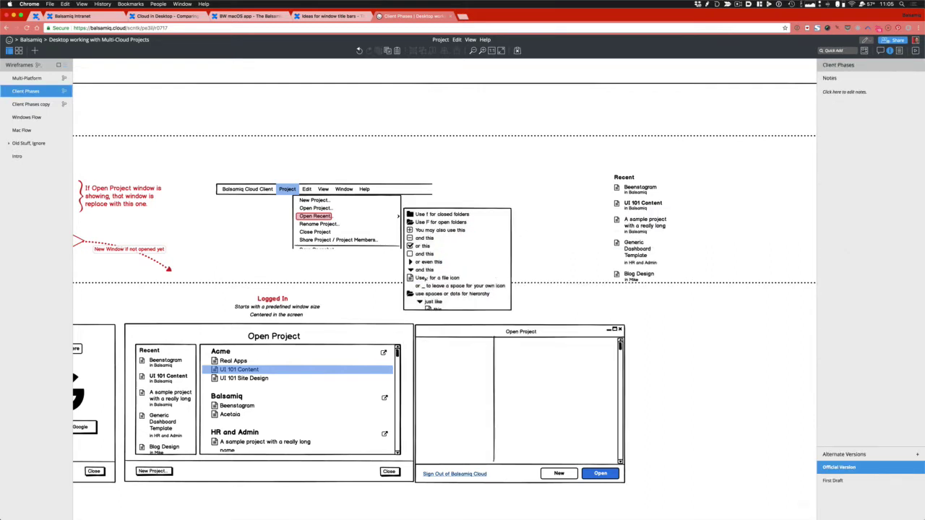
- Replace the tree pane's placeholder text with the Recent list's five projects as file items prefixed by their space, plus a separate Clear Menu entry
double_click(475, 301)
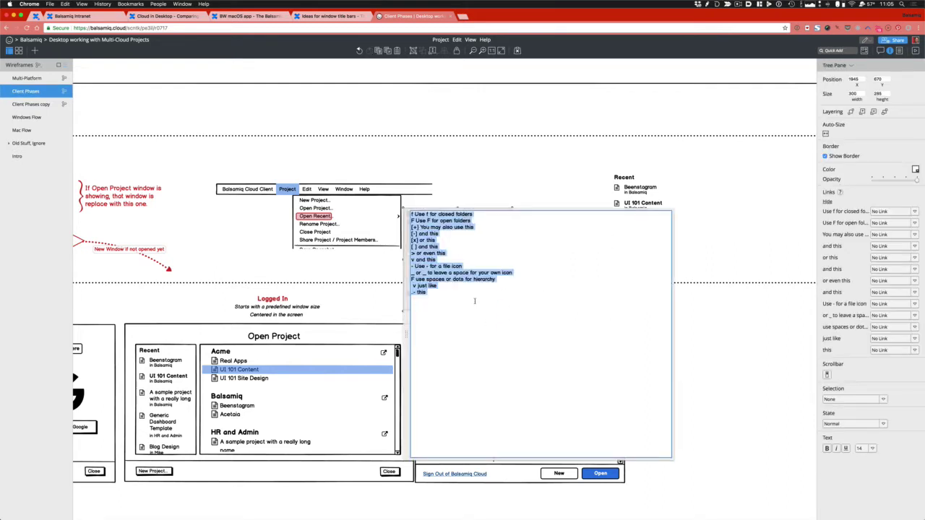
type("- Balsamiq / Beenstagram - Balsamiq / UI 101 Content - Balsamiq / A sample project with a really long name - HR and Admin / Generic Dashboard Template         Mike / Blog Design  Clear Menu")
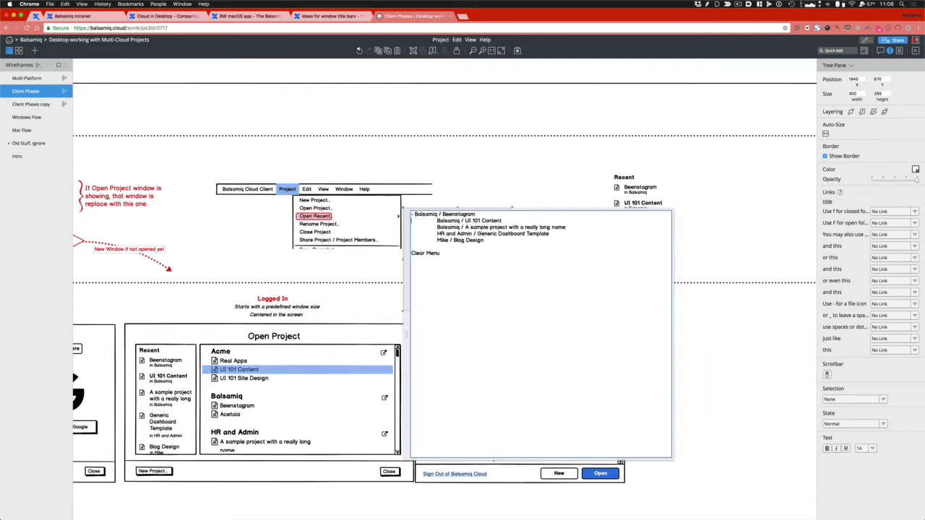
key("shift+Right")
type("-")
key("super+Return")
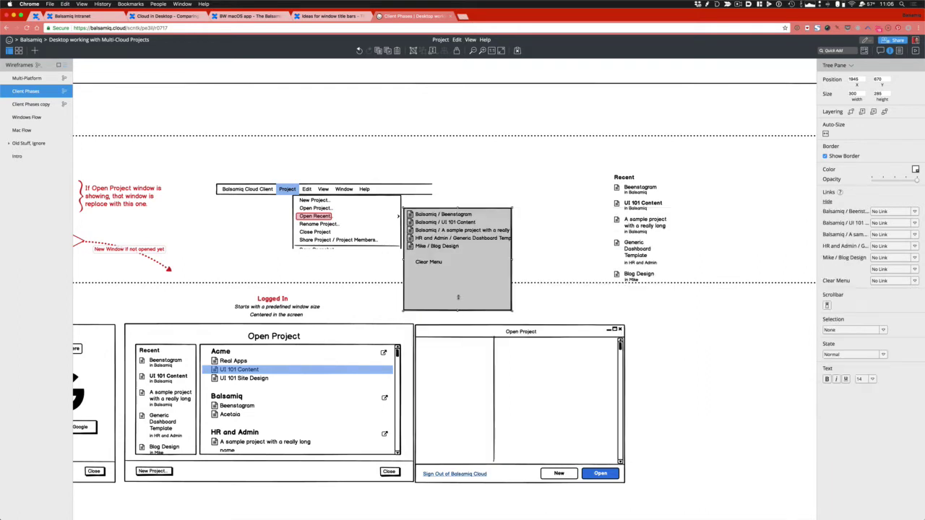
- Resize the Open Recent submenu pane to about 378 by 171 and add a full-width horizontal rule above Clear Menu
left_click_drag(457, 312, 458, 273)
type("/hor")
key("Return")
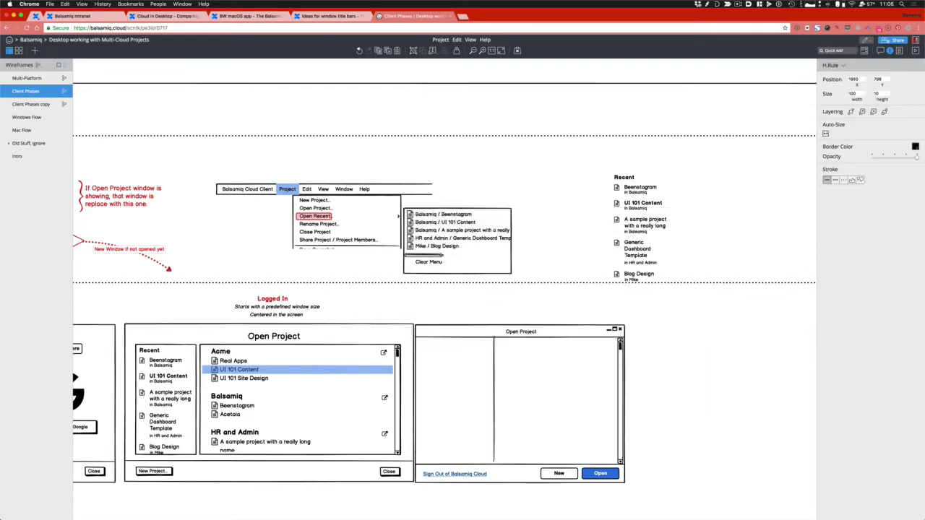
left_click(492, 267)
left_click_drag(511, 240, 539, 255)
left_click(504, 255)
double_click(411, 253)
key("ctrl+Return")
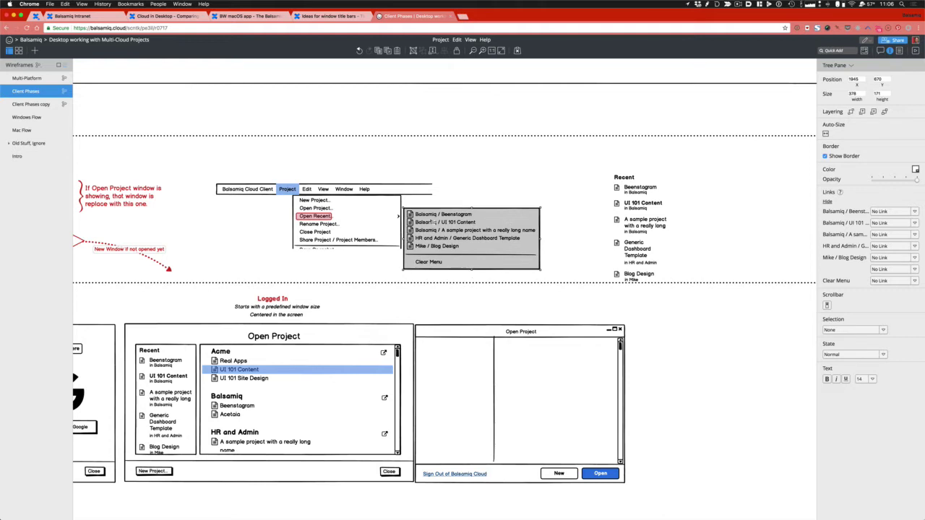
- Move the copied Recent list close beside the Open Recent submenu pane for comparison
left_click(624, 185)
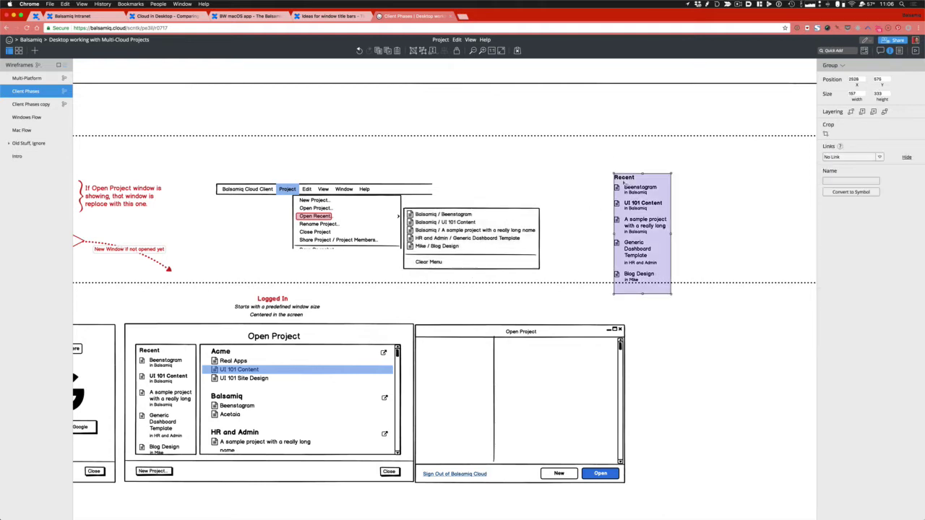
left_click_drag(622, 182, 555, 174)
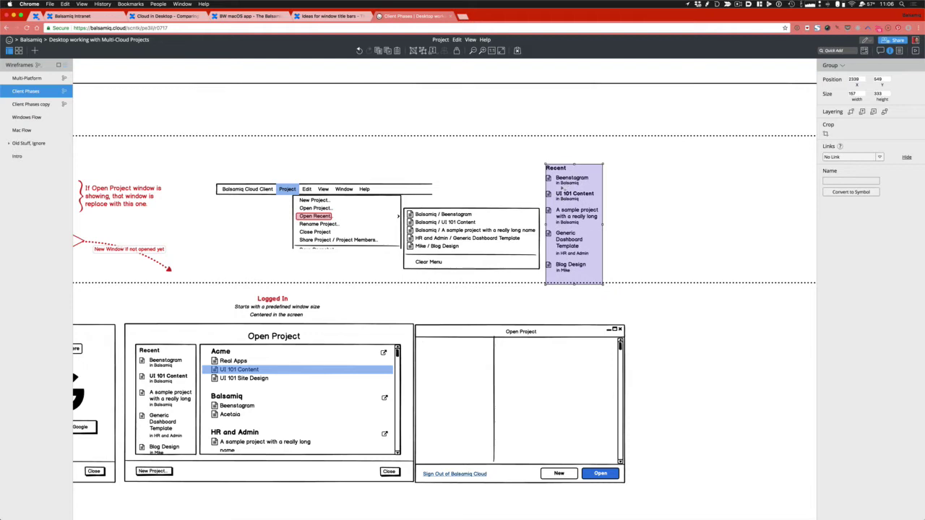
left_click_drag(586, 201, 574, 206)
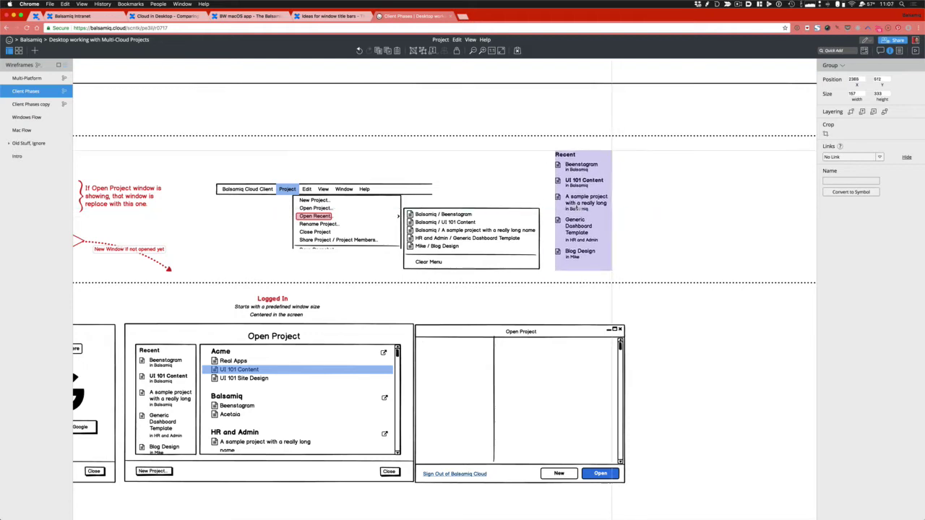
left_click(426, 223)
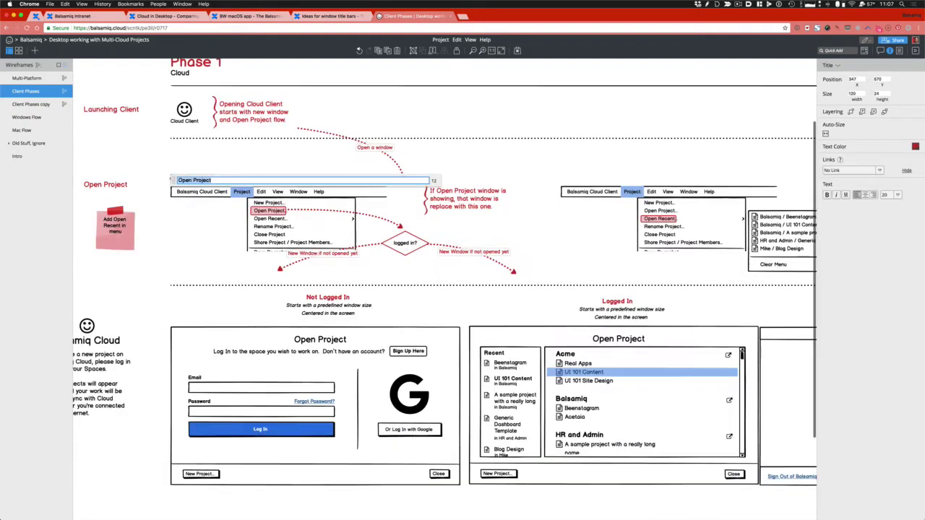
- Retitle the heading above the first Project menu mock-up as "Open a project from Project Menu"
type("Ope")
type("n from Menu")
type("Project")
left_click(191, 179)
type("a project")
key("Return")
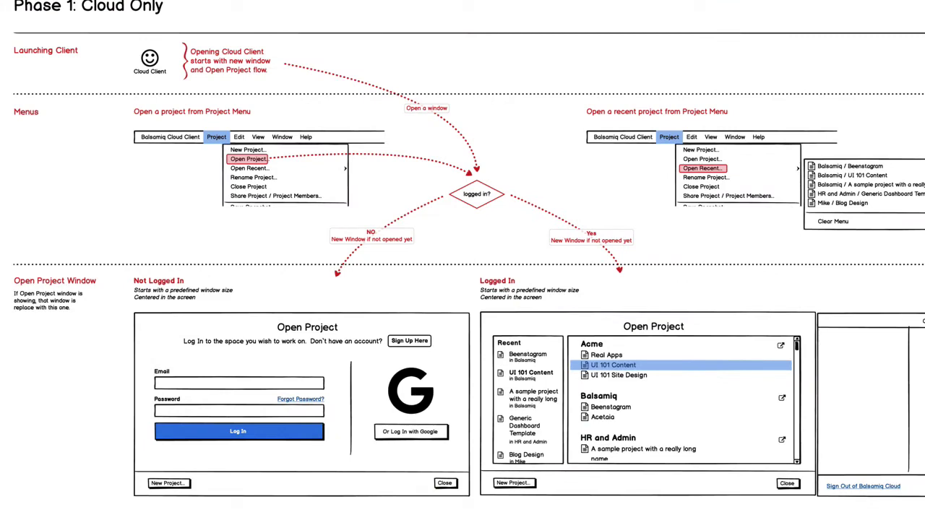
- Examine the Phase 1 flow from the menus down to the Not Logged In and Logged In Open Project windows
scroll(650, 224, "up", 2)
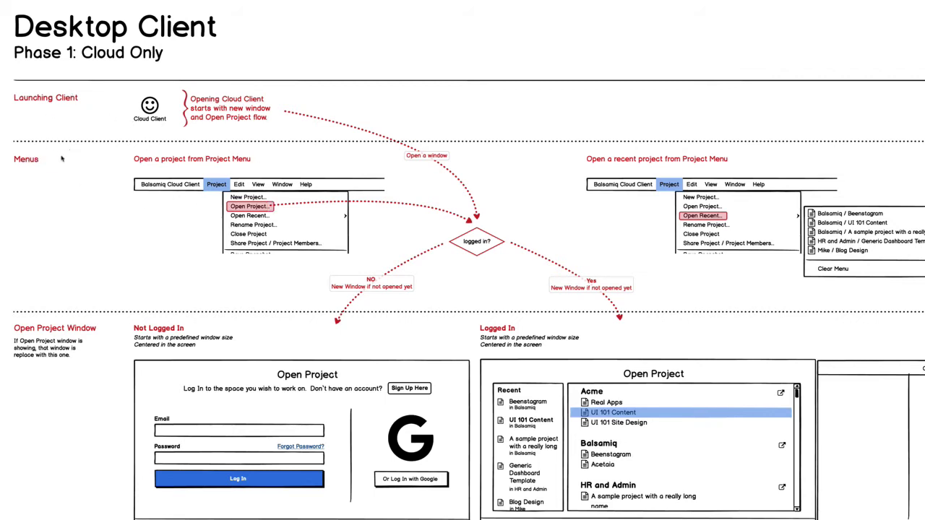
scroll(350, 347, "down", 1)
scroll(348, 348, "down", 5)
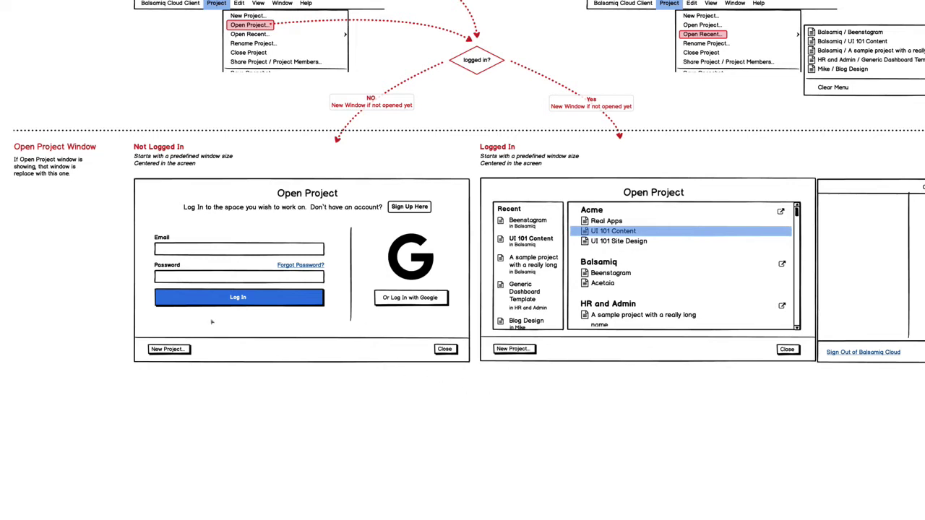
left_click(195, 196)
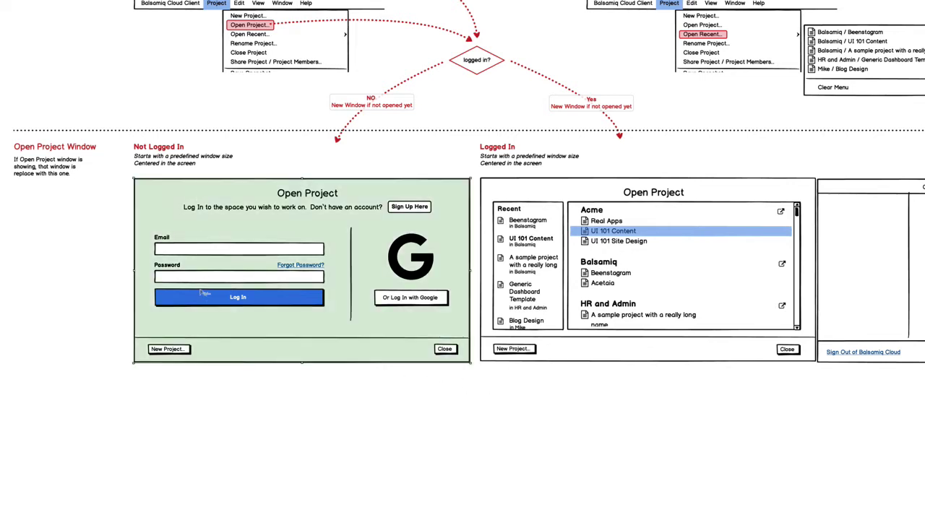
left_click_drag(111, 377, 475, 177)
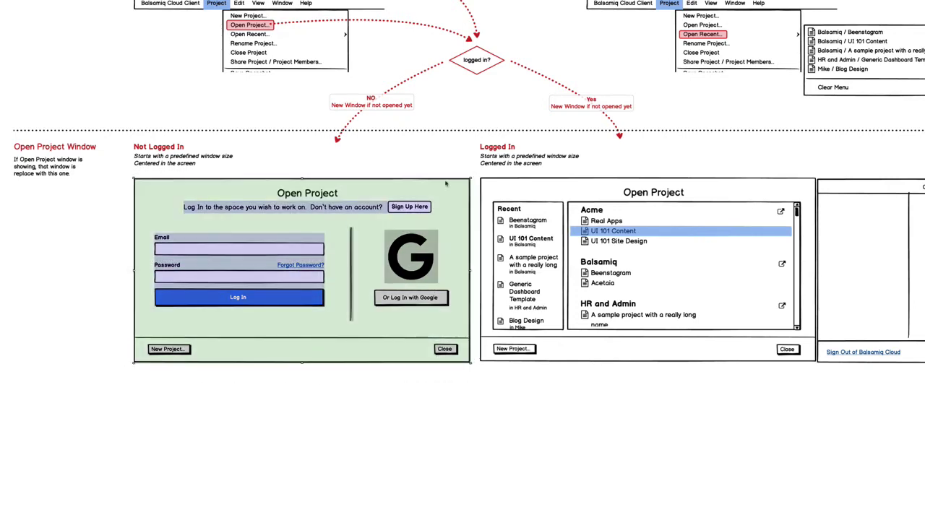
left_click(227, 410)
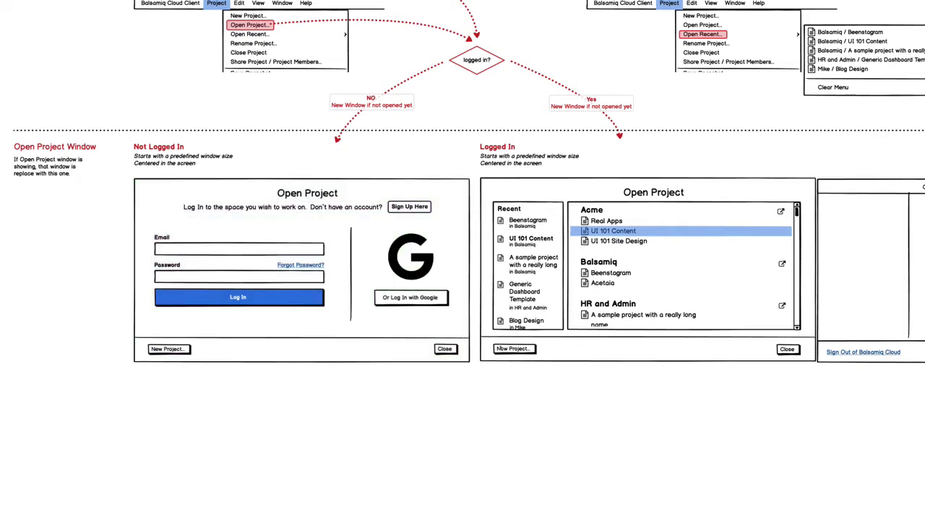
scroll(637, 234, "right", 2)
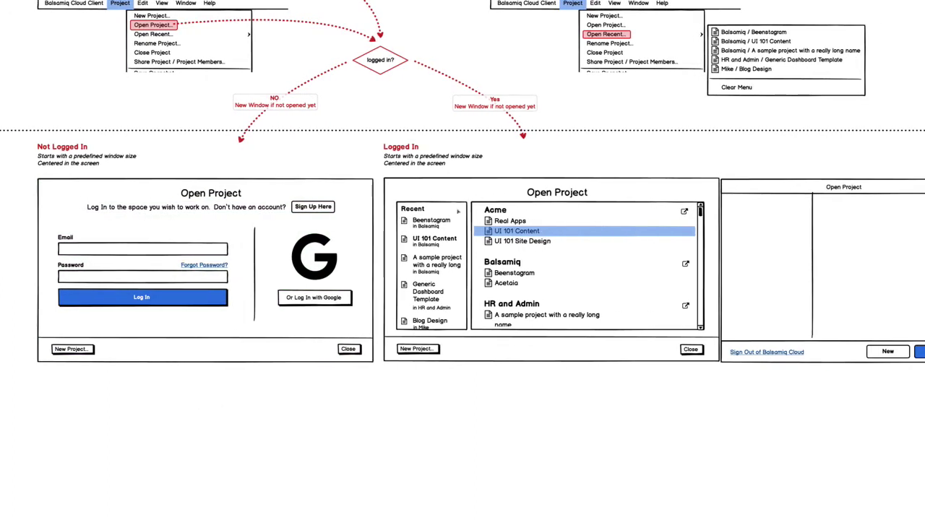
scroll(411, 200, "left", 2)
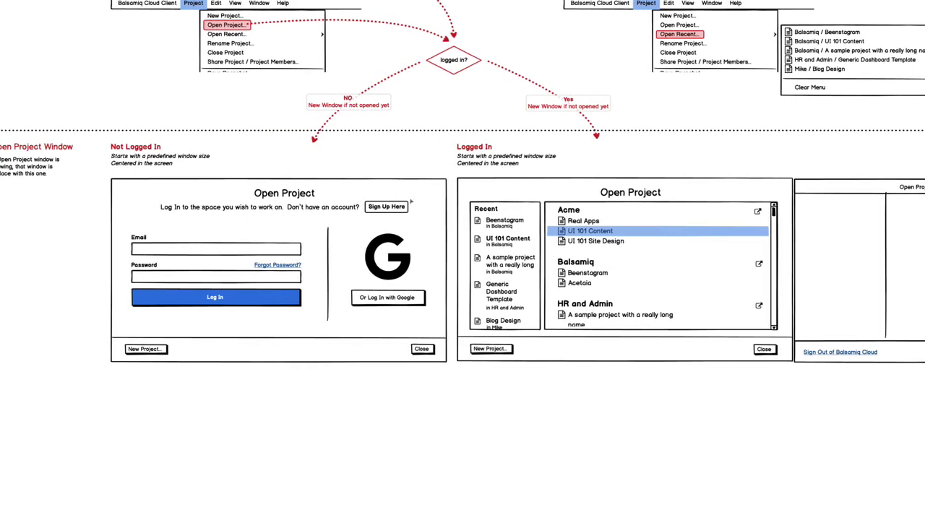
- Move the old empty Open Project window away from the Logged In dialog, slightly outward and down
left_click_drag(924, 168, 795, 423)
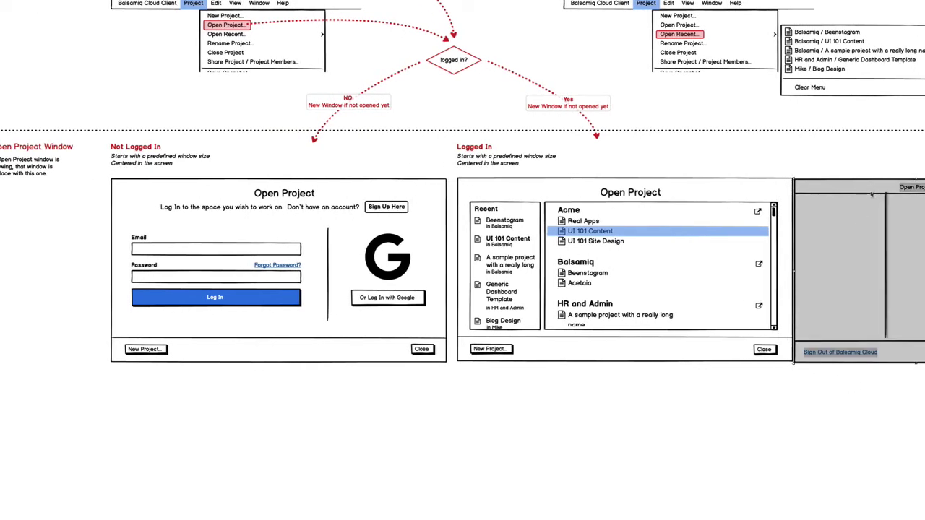
left_click_drag(871, 193, 893, 263)
left_click(821, 147)
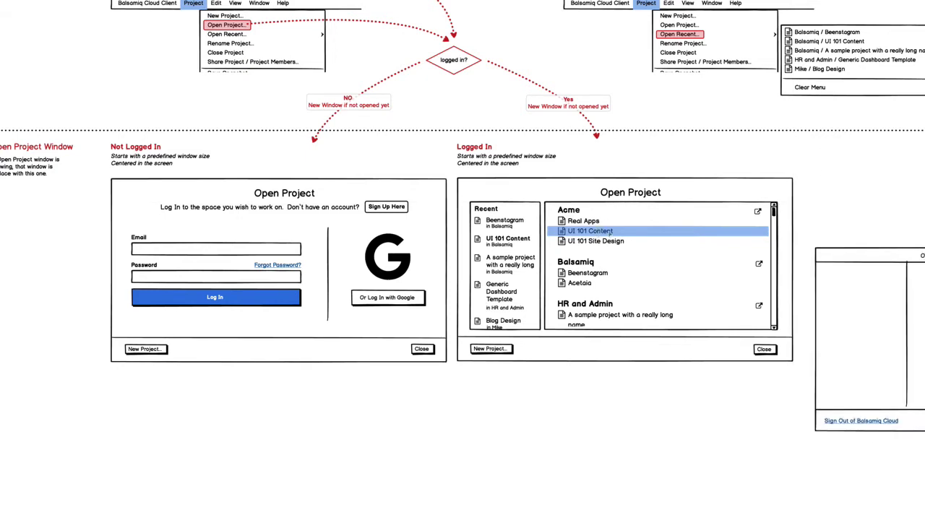
- Copy the labelled "Yes" arrow so it runs from the UI 101 Content row to below the Logged In dialog
left_click(577, 116)
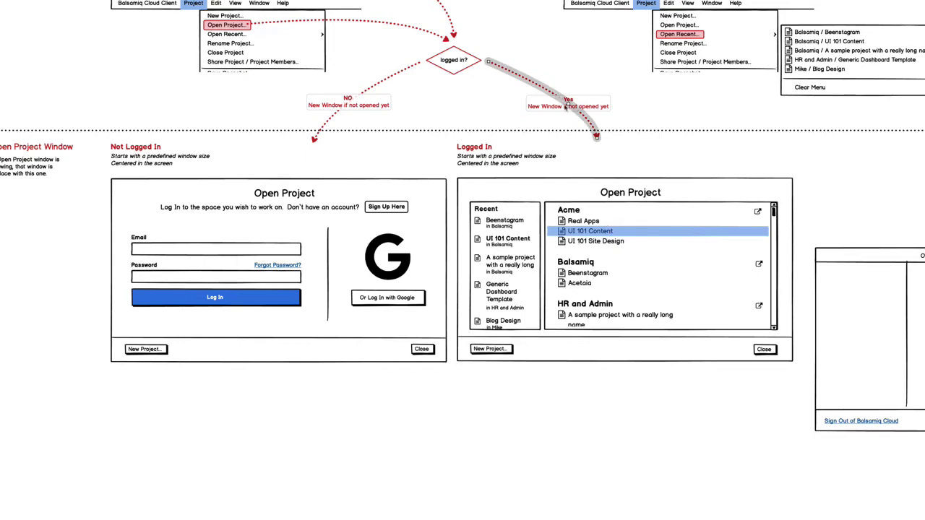
left_click_drag(565, 108, 711, 275)
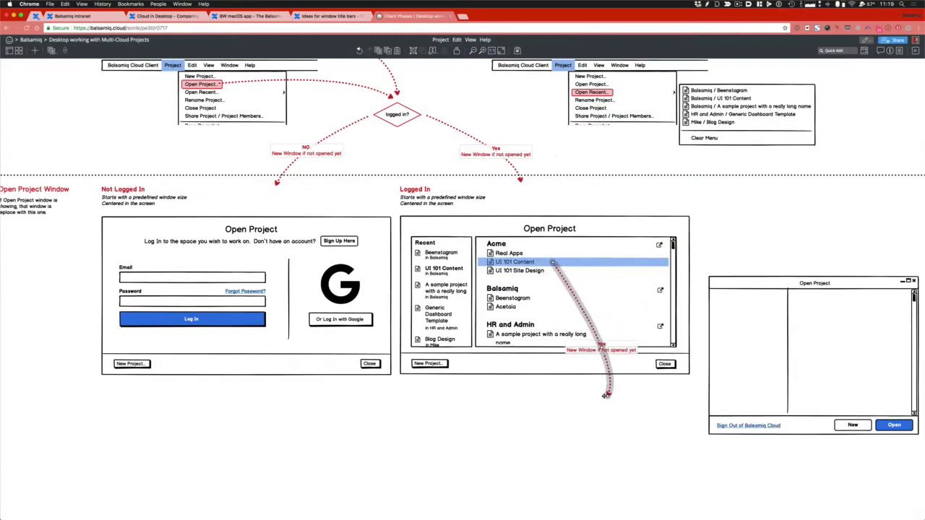
left_click_drag(609, 397, 576, 406)
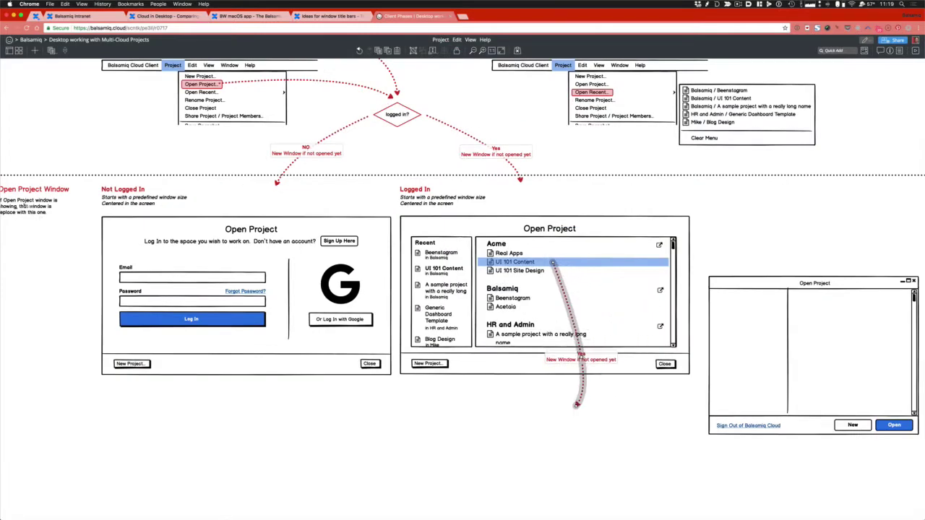
- Duplicate the dotted divider and the Open Project Window heading as a new row below the two dialogs
left_click(27, 192)
left_click(33, 176)
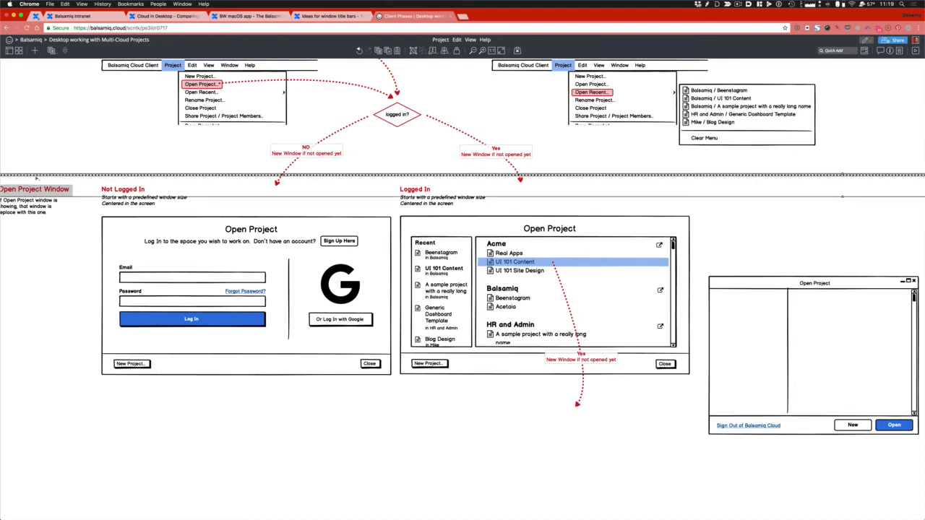
key("super+d")
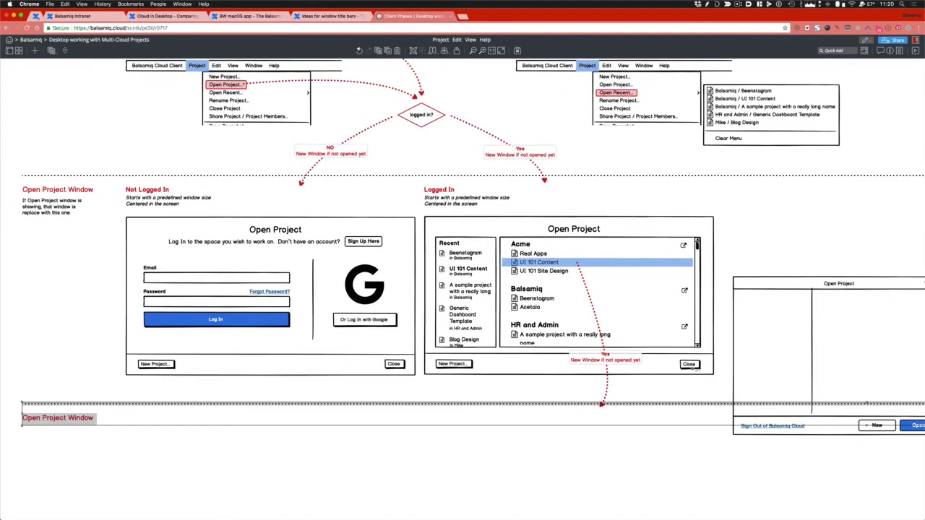
- Move the old window's New and Open buttons under the Logged In dialog and delete that dialog's Close button
left_click(692, 366)
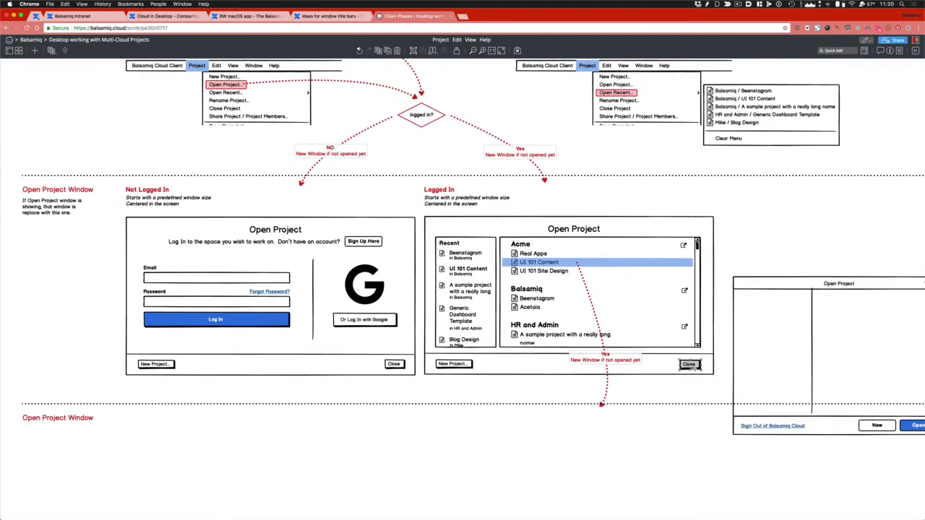
double_click(691, 365)
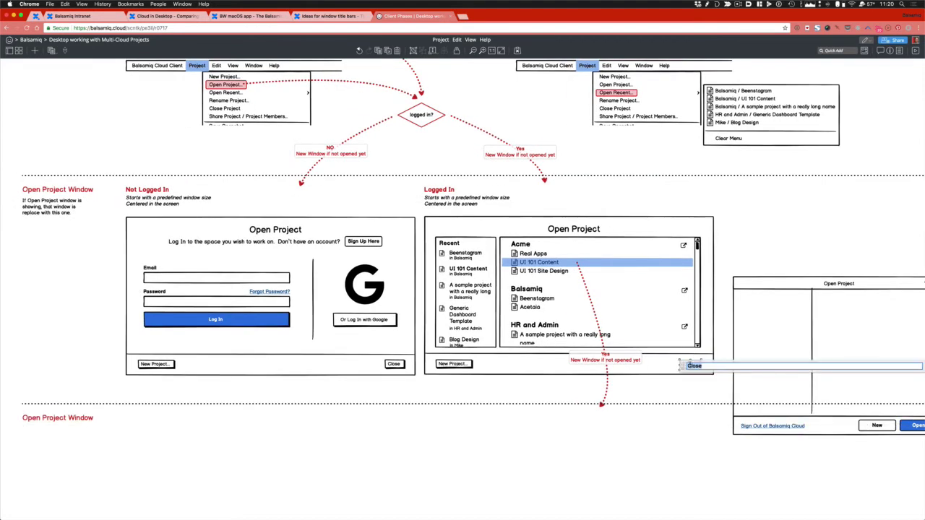
key("Return")
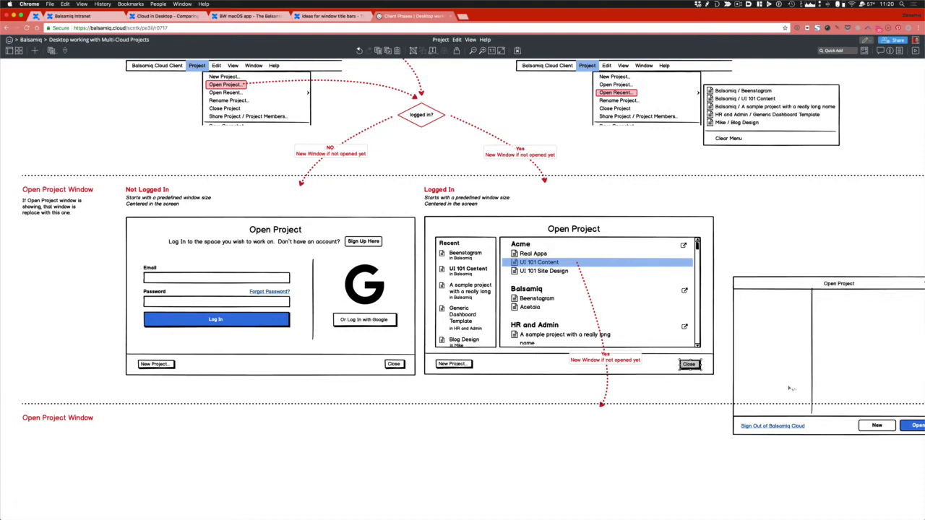
left_click(875, 427)
left_click(912, 426, "shift")
left_click_drag(917, 426, 688, 386)
key("Delete")
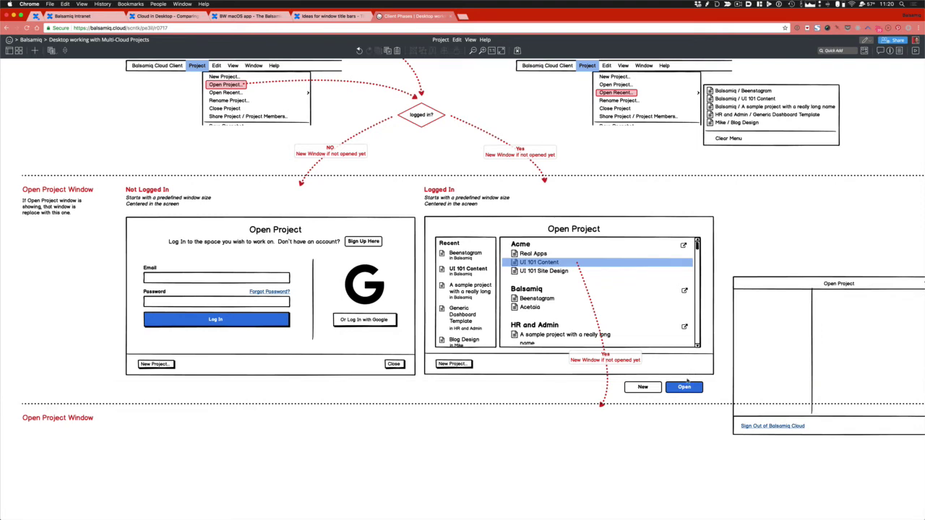
- Fit New and Open into the Logged In footer, and replace its New Project... button and the Not Logged In Close button with New copies
left_click(684, 387)
left_click(647, 389, "shift")
left_click_drag(685, 388, 384, 366)
left_click(659, 382)
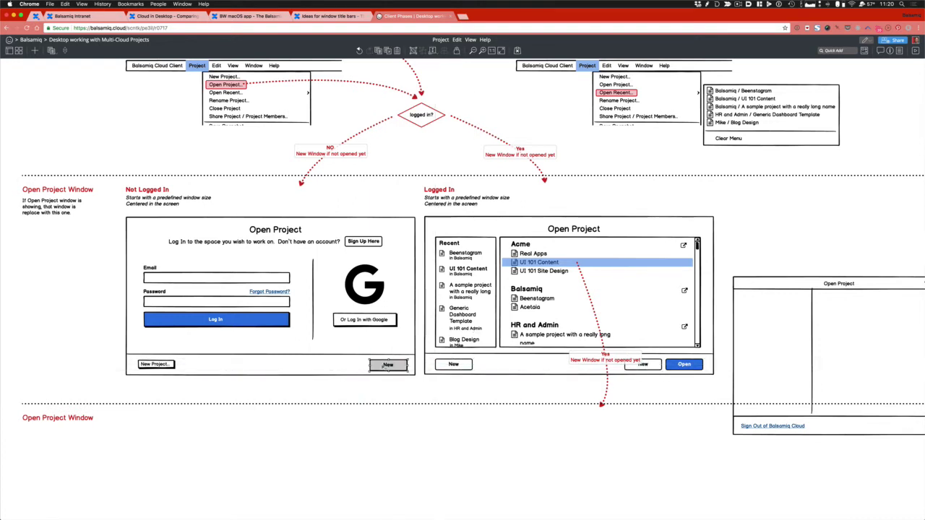
- Relabel the Not Logged In footer's New button as Close, duplicate it along the footer, and delete the old New Project... button
double_click(388, 365)
type("Close")
left_click(297, 408)
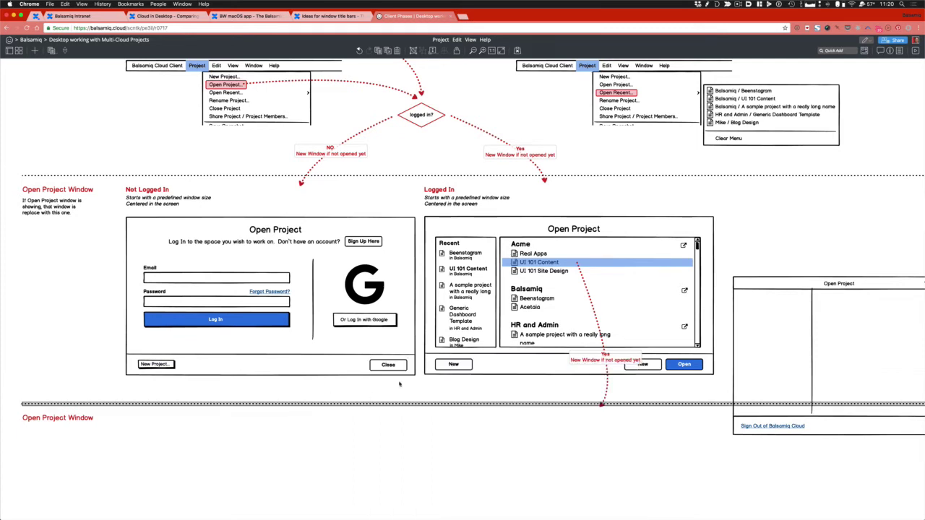
left_click_drag(318, 370, 243, 371)
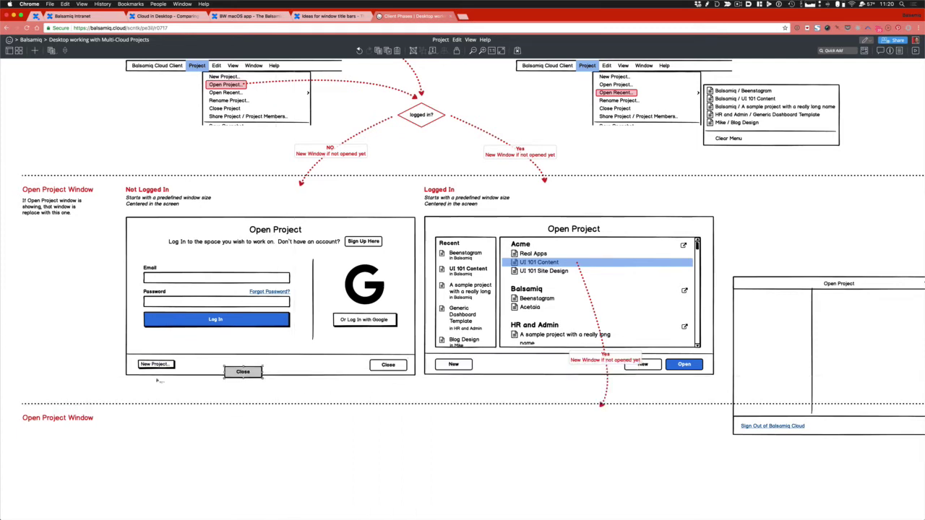
left_click(156, 365)
key("Delete")
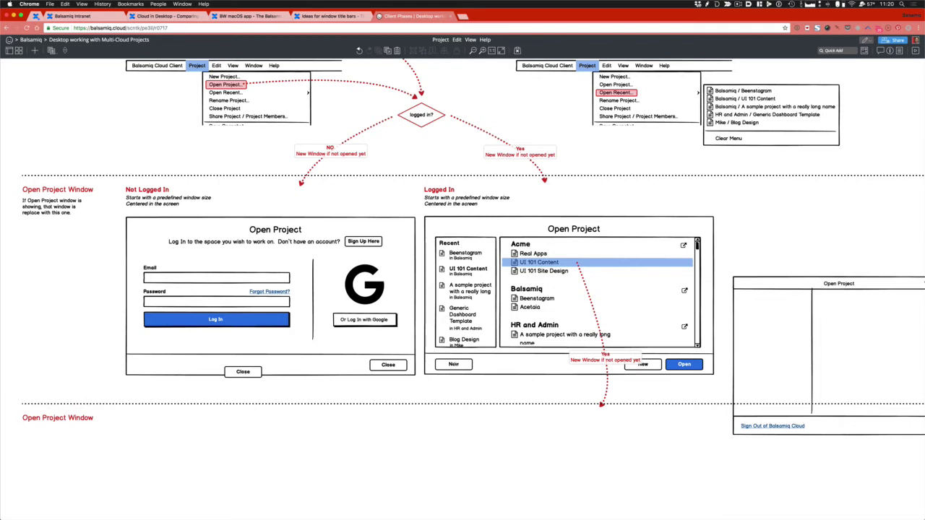
- Relabel the Logged In footer's leftmost New button as New Project and place a disabled copy in the Not Logged In footer
double_click(453, 364)
type("New Project")
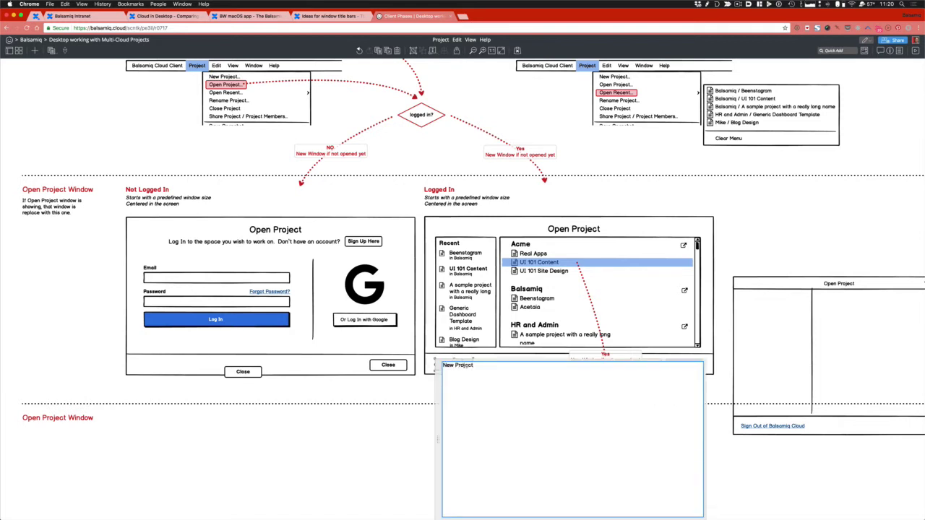
key("Return")
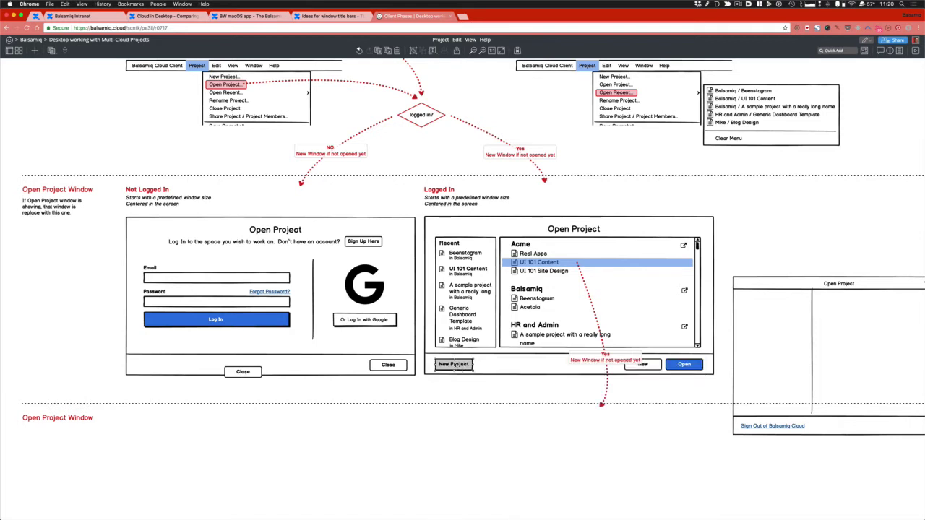
key("super+d")
left_click_drag(456, 366, 152, 365)
left_click(313, 436)
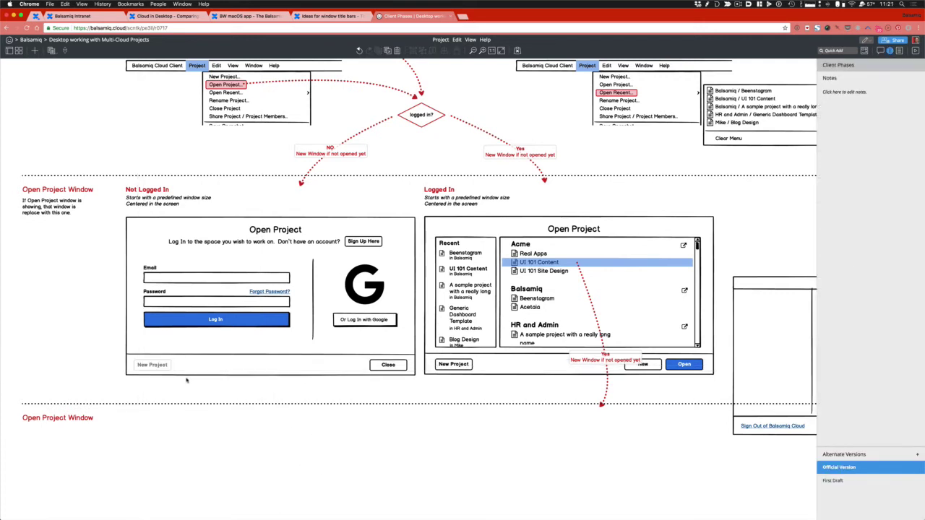
- Relabel the New button beside Open in the Logged In dialog's footer as Done
left_click(160, 367)
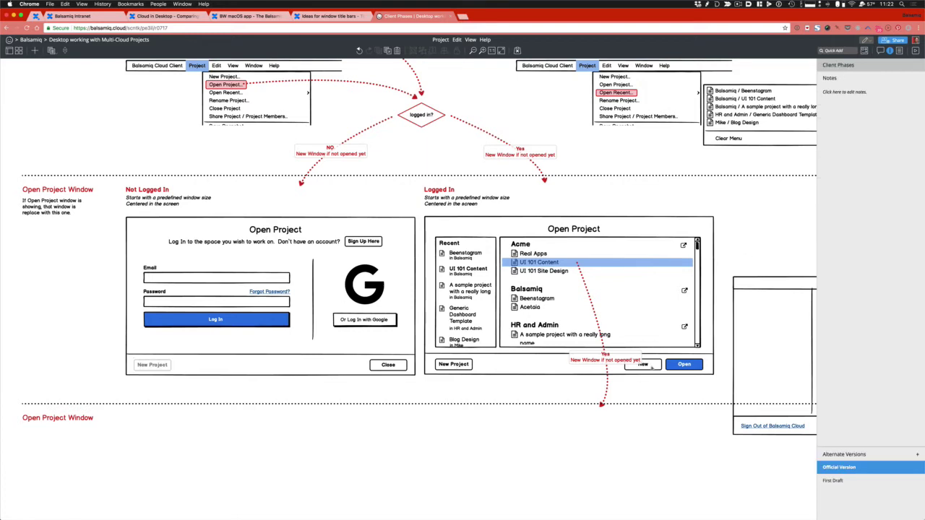
left_click(646, 366)
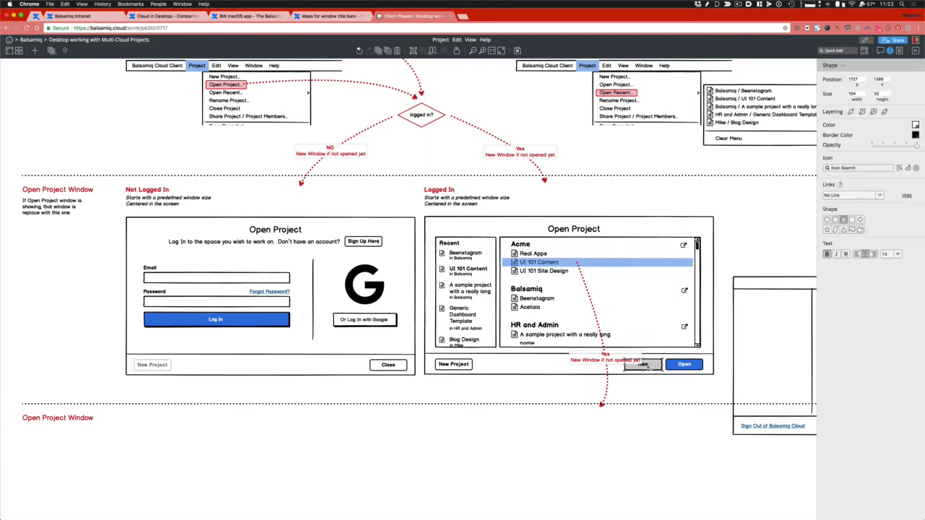
double_click(643, 365)
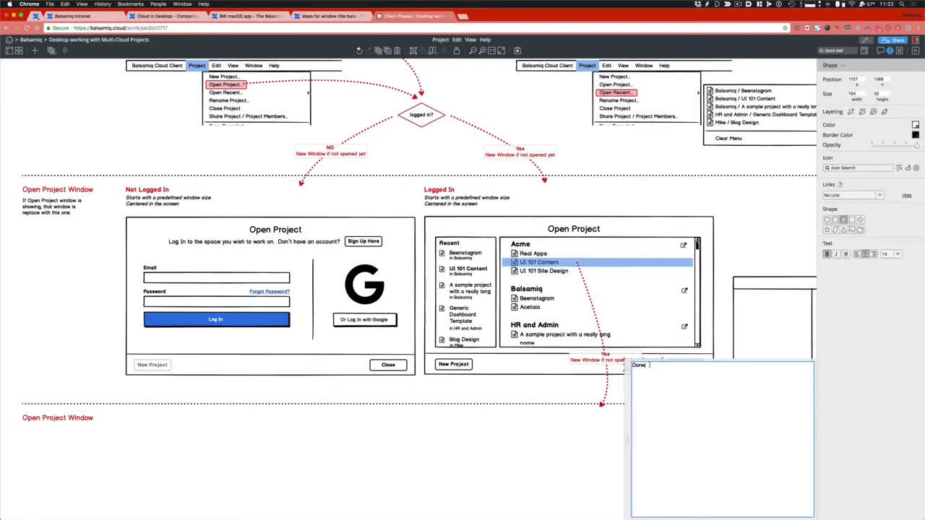
left_click(582, 450)
- Reroute the arrow from UI 101 Content out past the Logged In dialog's right edge and bend it below the straight line
left_click(609, 395)
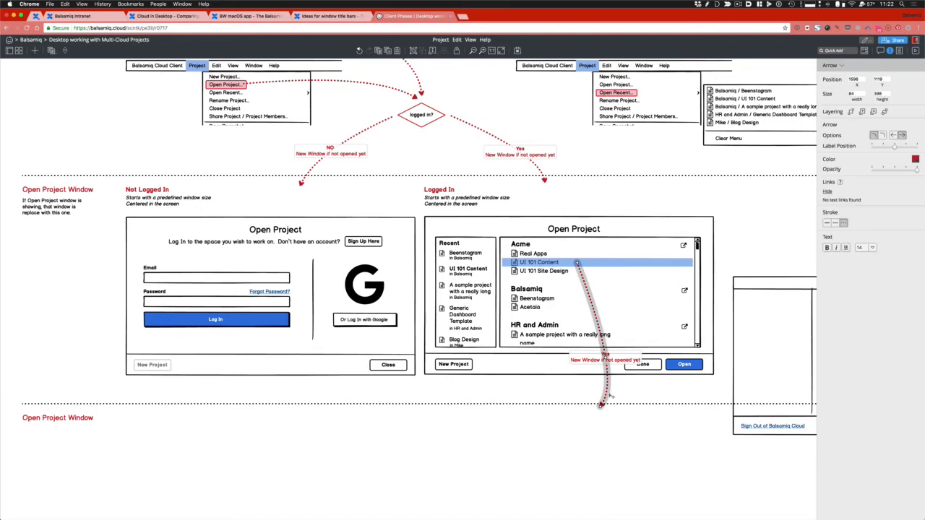
left_click_drag(601, 405, 772, 246)
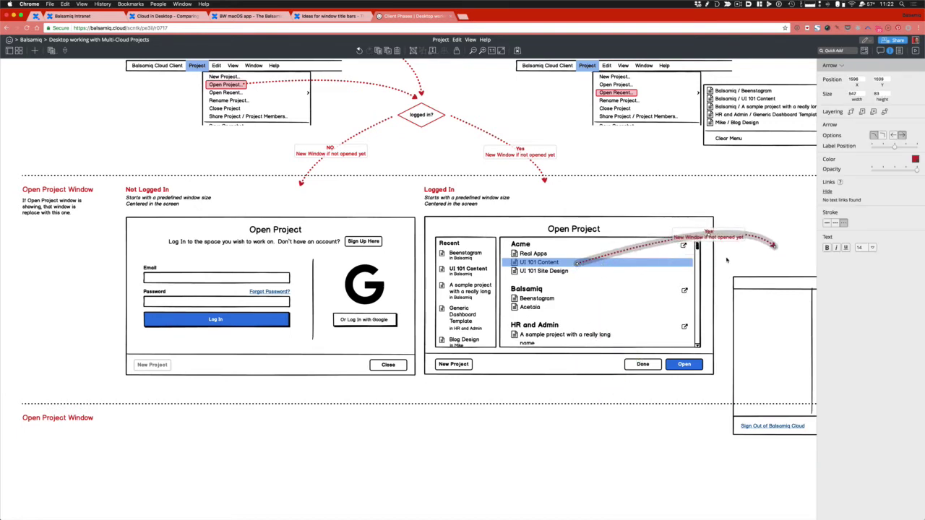
left_click_drag(708, 233, 712, 270)
- Delete the old window to the right of the Logged In dialog, including its title, divider line, scrollbar and sign-out link
scroll(712, 275, "right", 5)
left_click(564, 288)
key("Delete")
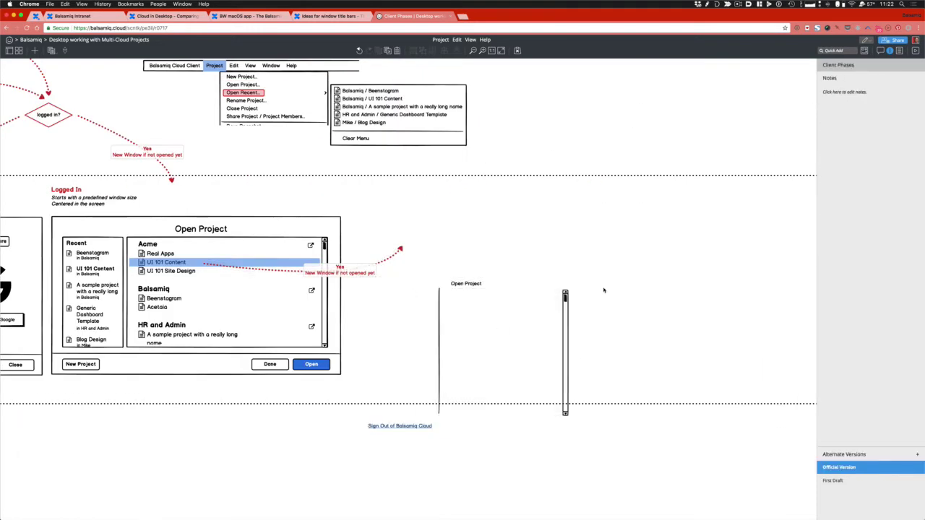
left_click_drag(604, 291, 366, 433)
key("Delete")
- Reattach the arrow's start to the Logged In dialog's Open button and point its head to the right of the dialog
left_click_drag(402, 248, 417, 271)
left_click_drag(204, 264, 325, 365)
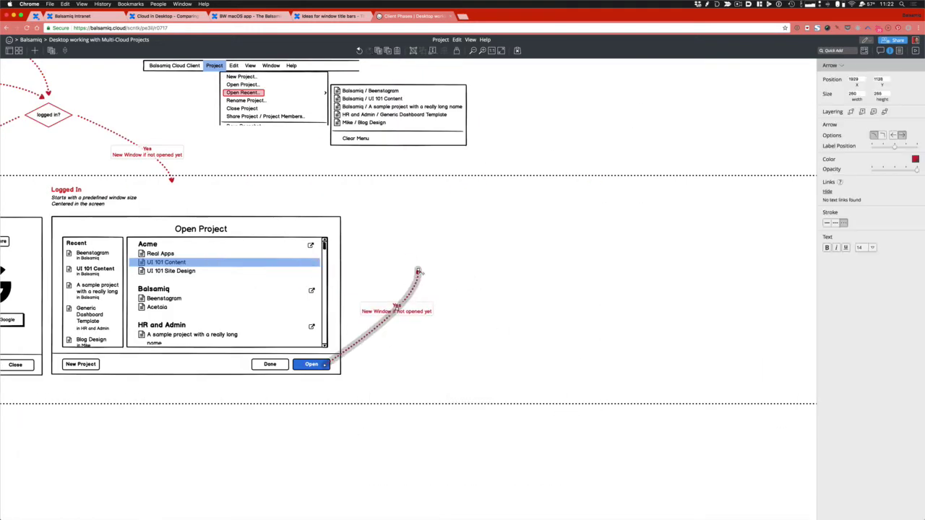
left_click_drag(417, 271, 427, 368)
left_click(396, 292)
- Add a text note right of the Logged In dialog reading "Double Click Project or select project name and use Open button."
key("t")
left_click_drag(352, 217, 395, 276)
type("Double Click Project or")
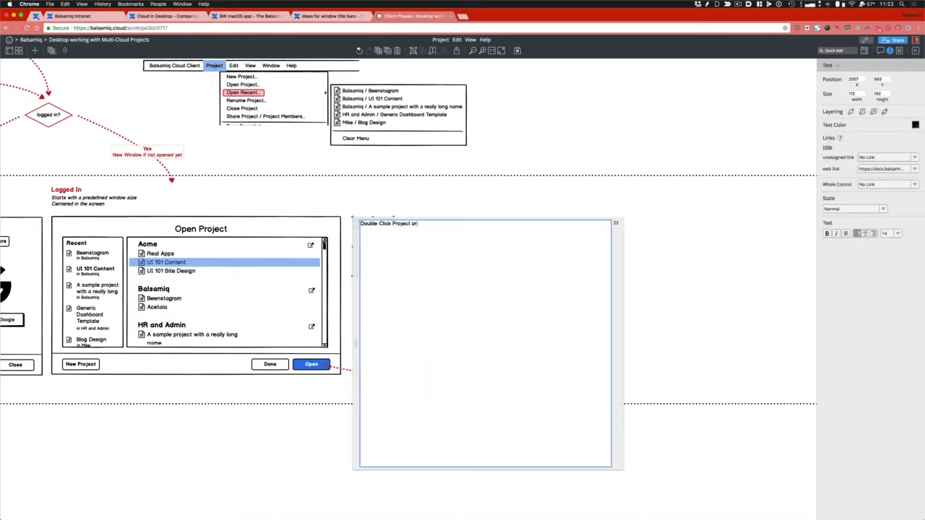
type(" select project name and use Open B")
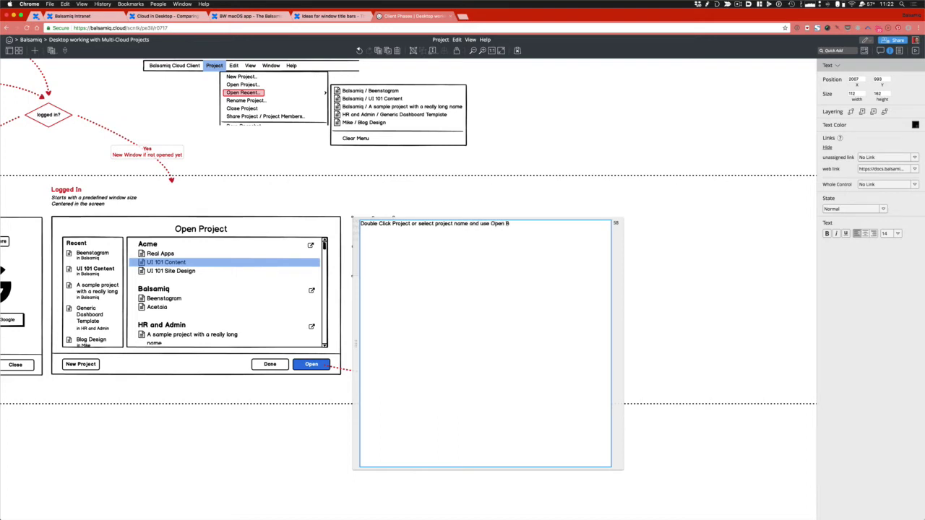
key("BackSpace")
type("button.")
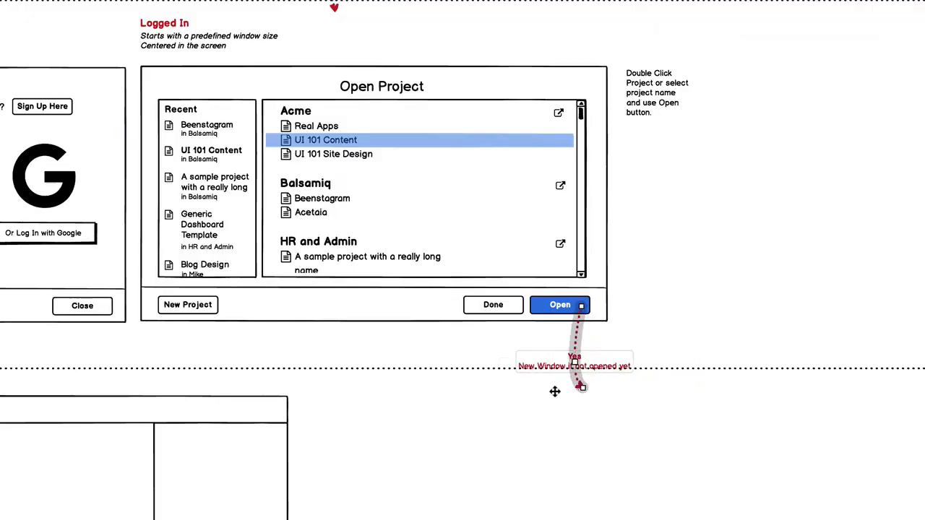
- Curve the Open button's arrow down and left so it crosses the dotted line into the section below
left_click_drag(556, 390, 472, 391)
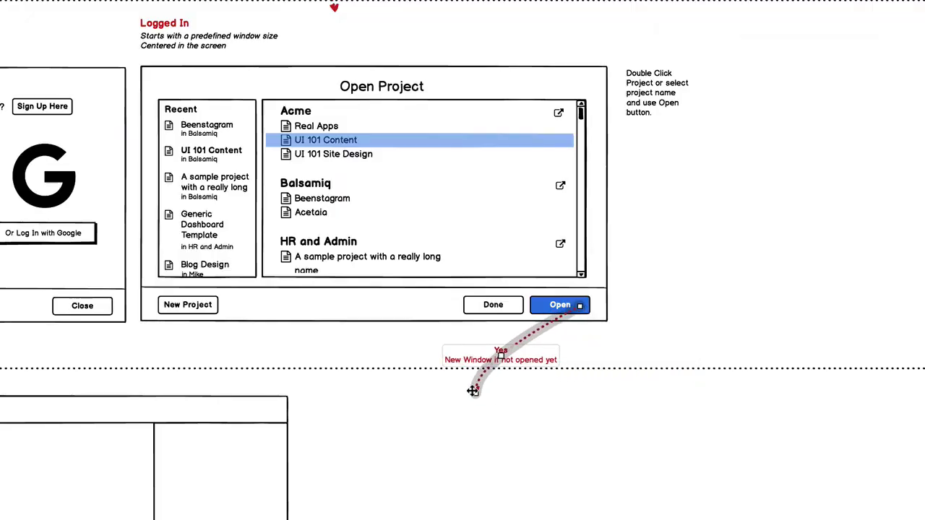
left_click_drag(500, 356, 528, 374)
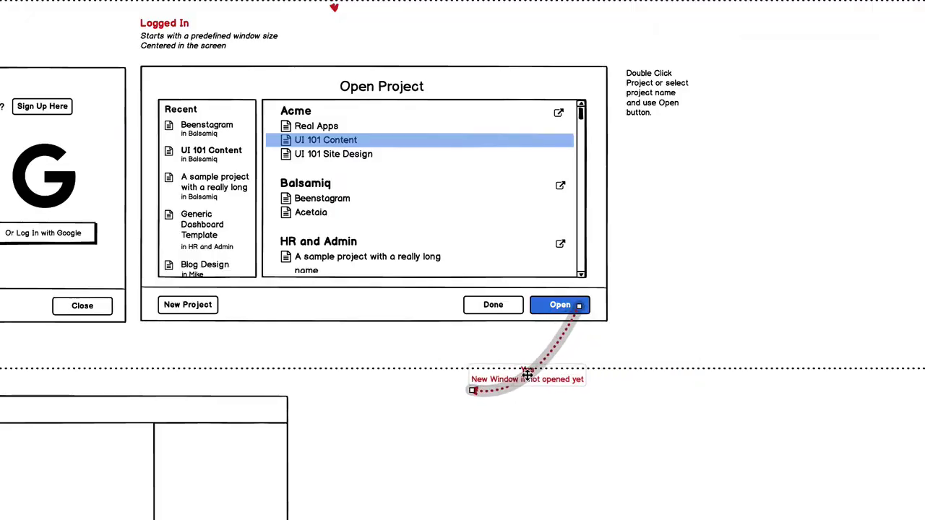
left_click_drag(579, 306, 537, 315)
left_click(455, 486)
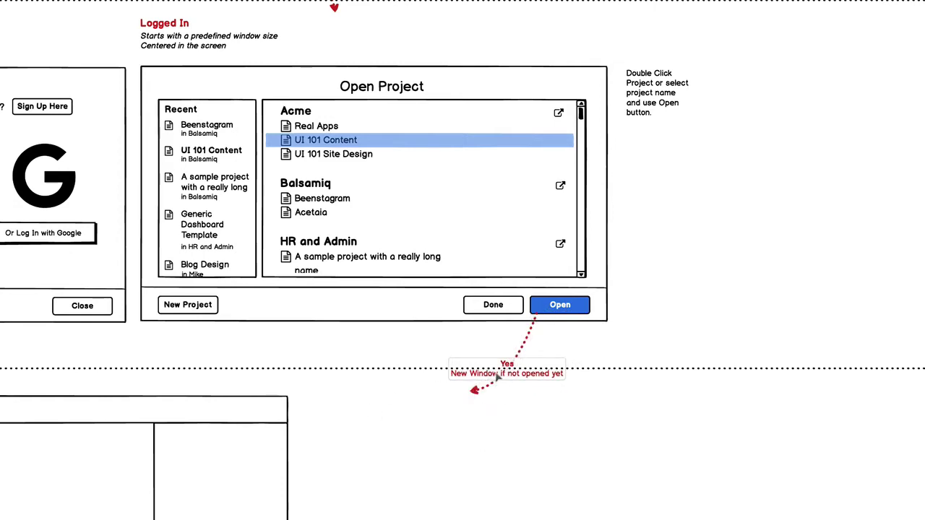
- Change the Open button arrow's label to "Open Editor" and color the double-click note red
double_click(523, 355)
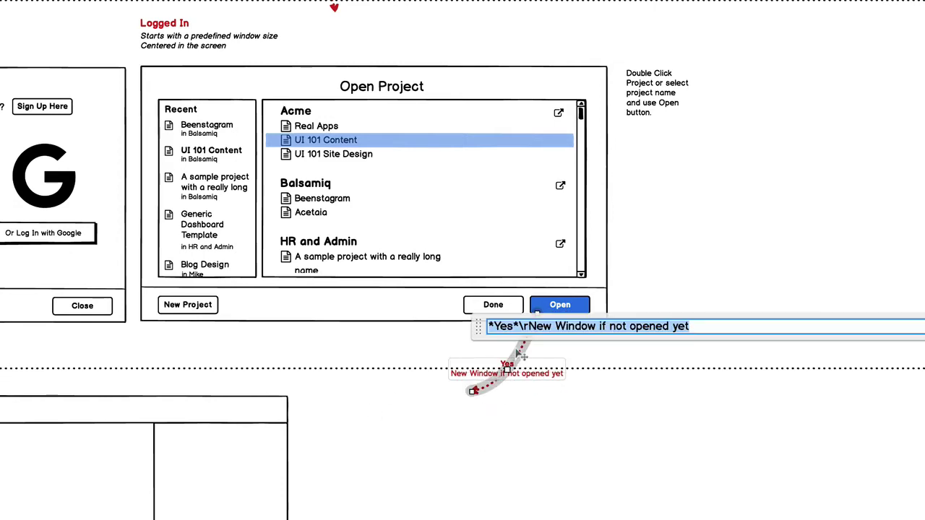
type("Open Editor")
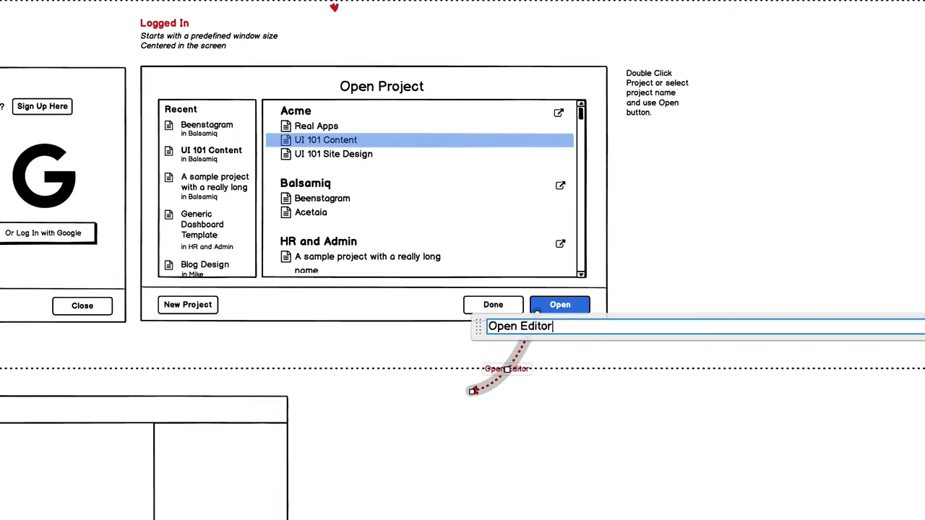
left_click(638, 429)
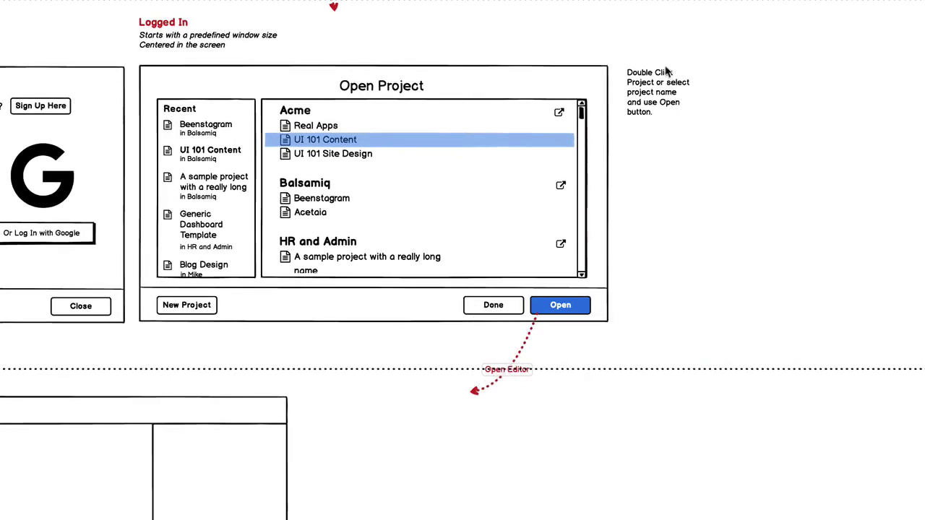
left_click(654, 92)
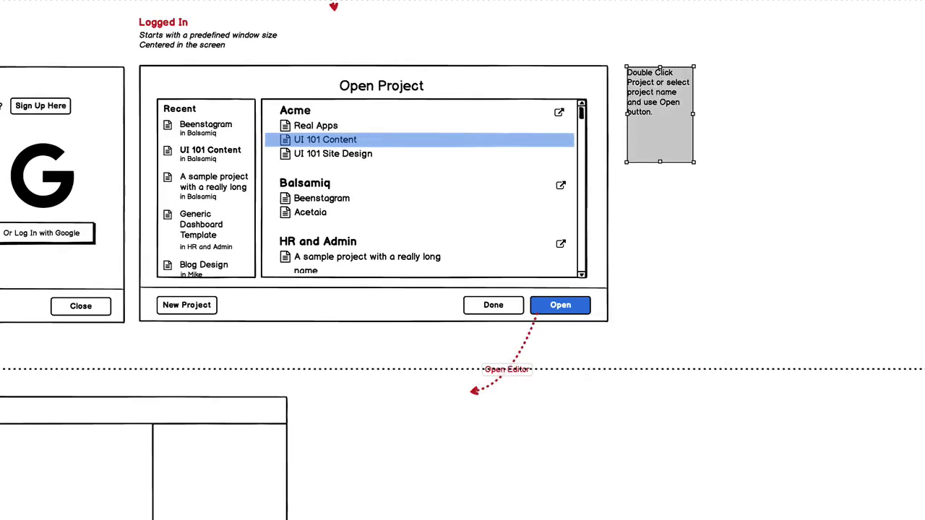
left_click(699, 241)
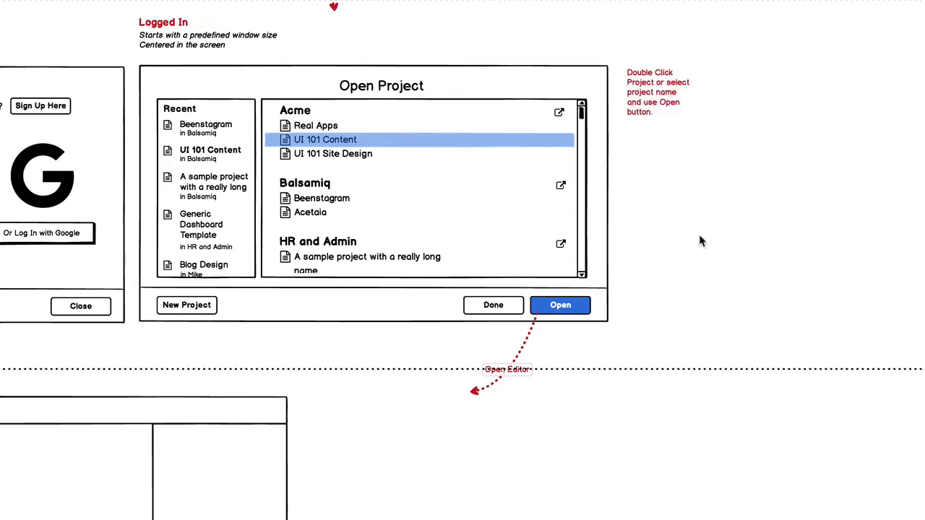
- Duplicate the Acme heading's open-link icon onto the project rows beneath it, inside the project list group
left_click(560, 114)
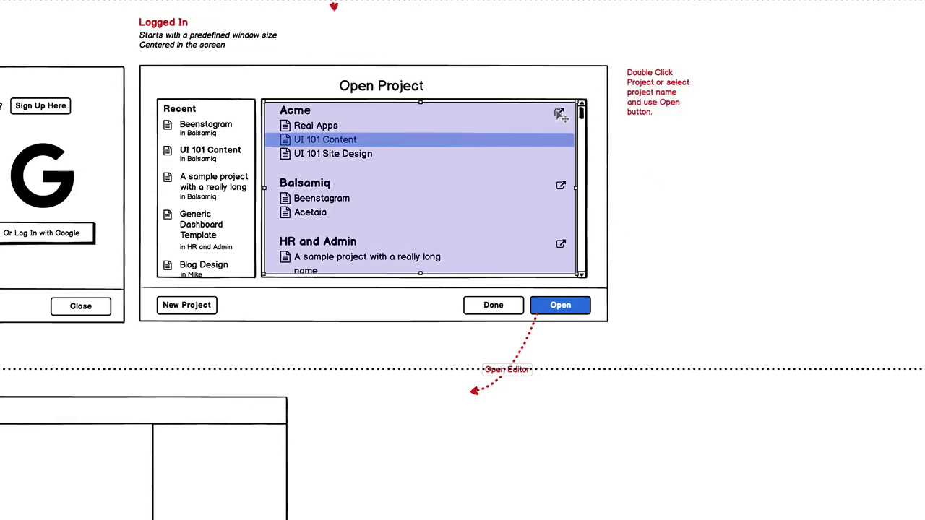
double_click(557, 112)
left_click(558, 112)
left_click_drag(557, 113, 559, 115)
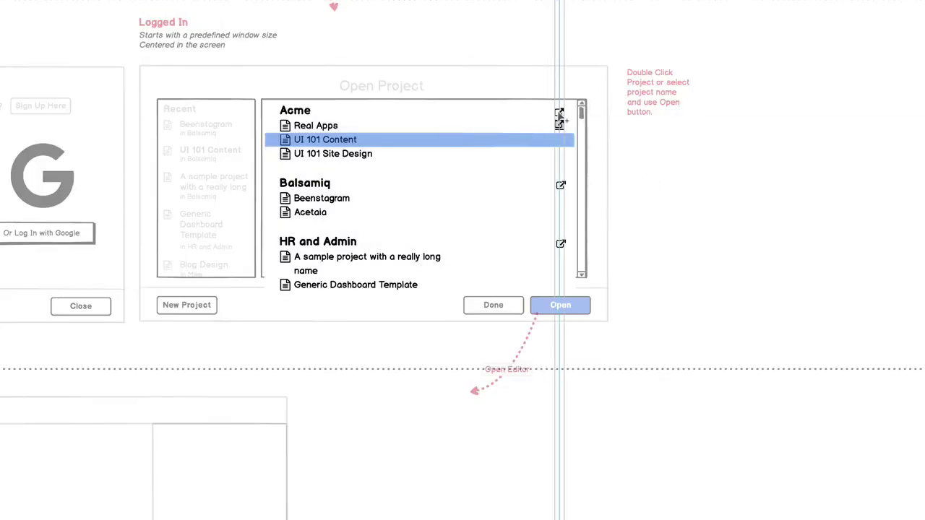
key("ctrl+d")
key("Down")
left_click(559, 125, "shift")
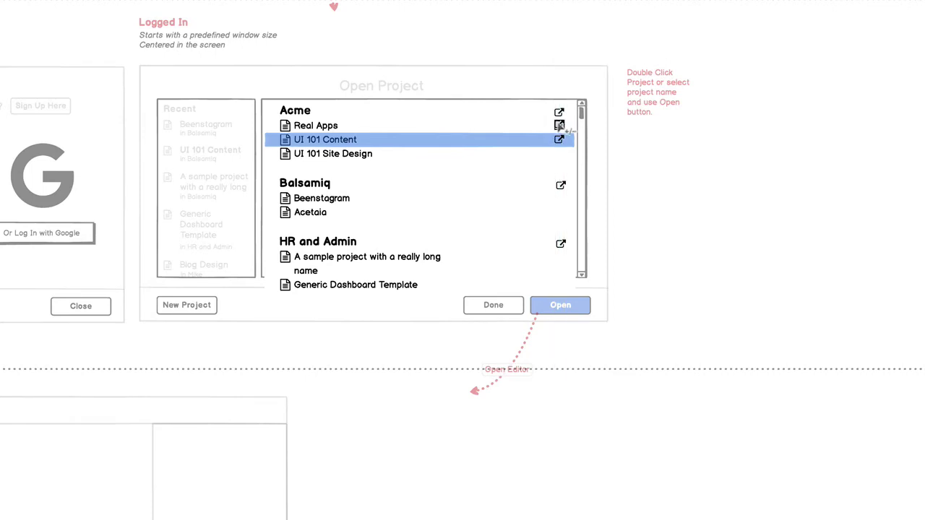
key("Down")
left_click(560, 140, "shift")
left_click_drag(560, 141, 561, 141)
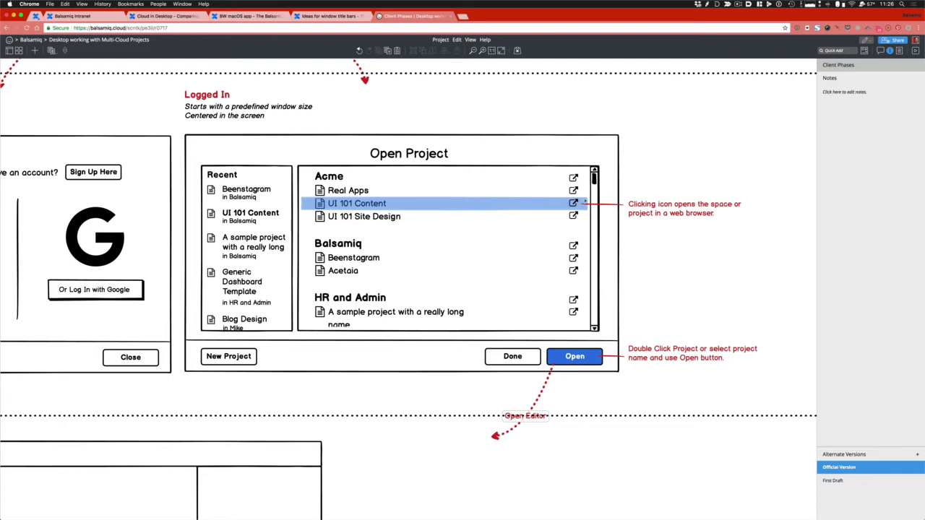
- Duplicate the whole Logged In Open Project dialog to the right of its red notes, level with the original
left_click(226, 176)
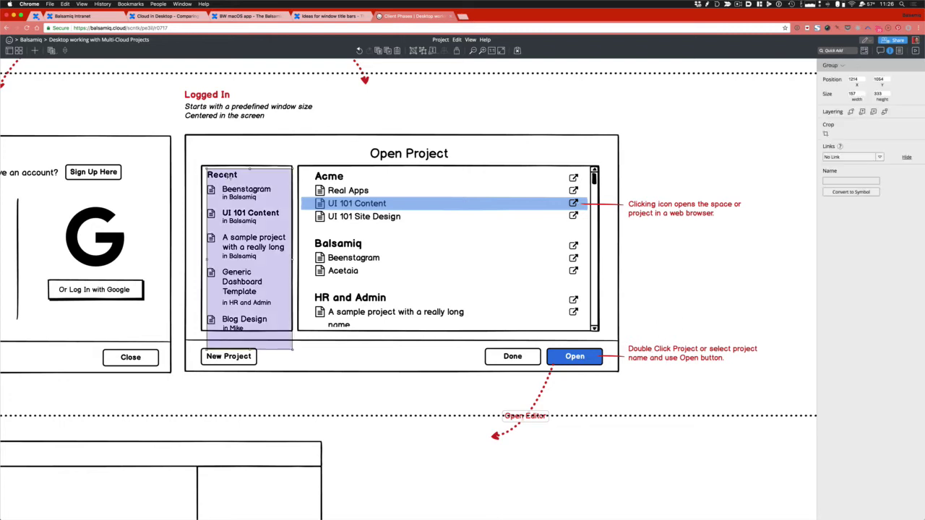
left_click(218, 167, "shift")
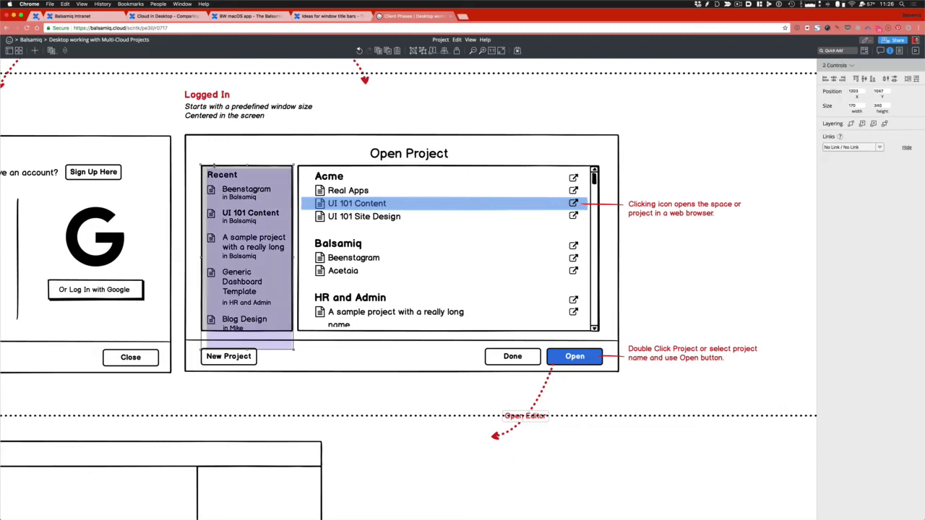
key("super+minus")
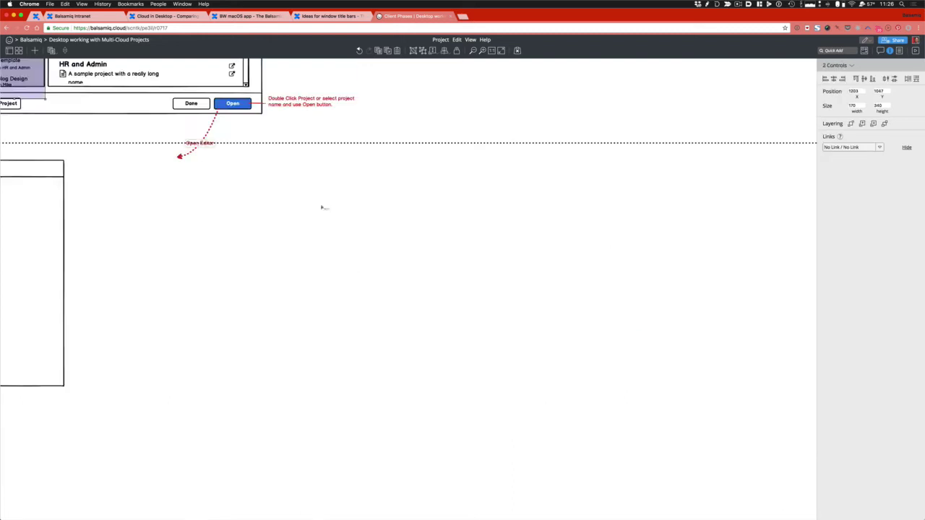
scroll(322, 208, "up", 5)
scroll(321, 207, "left", 2)
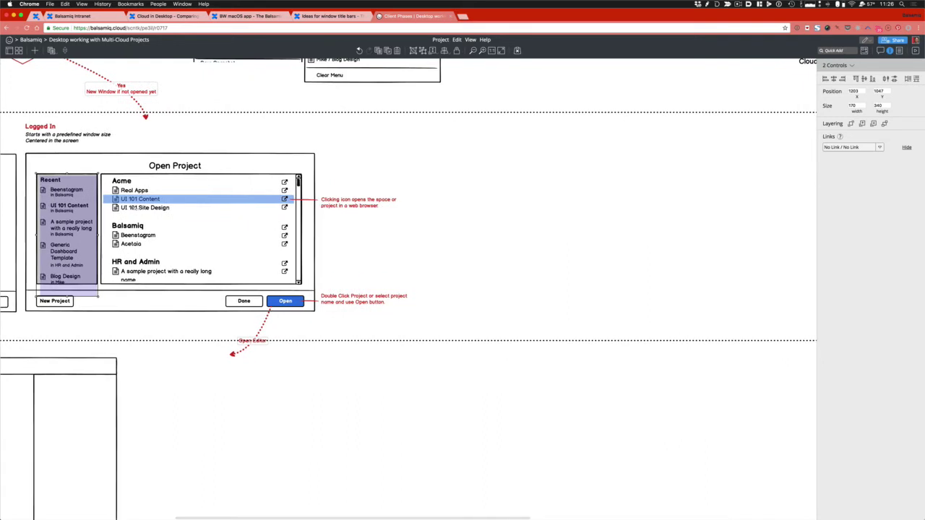
left_click_drag(332, 143, 11, 331)
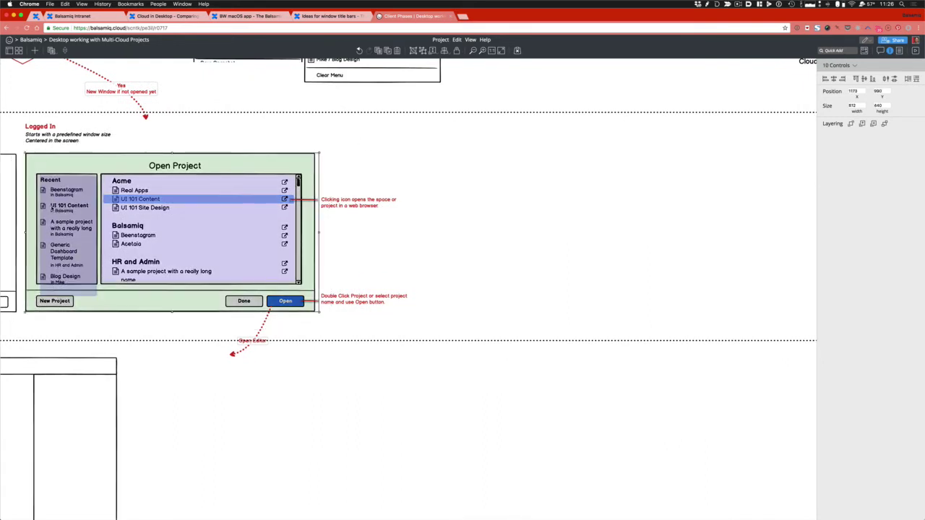
left_click_drag(57, 200, 490, 207)
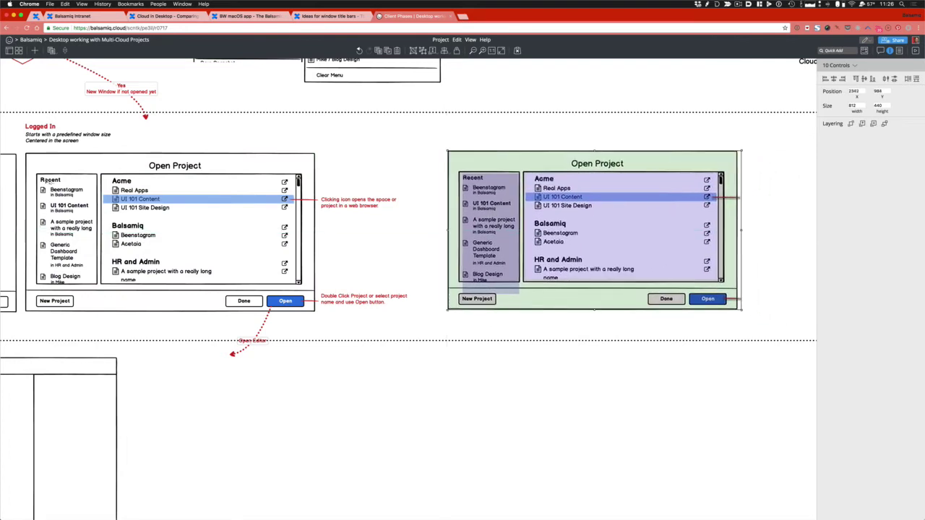
key("super+z")
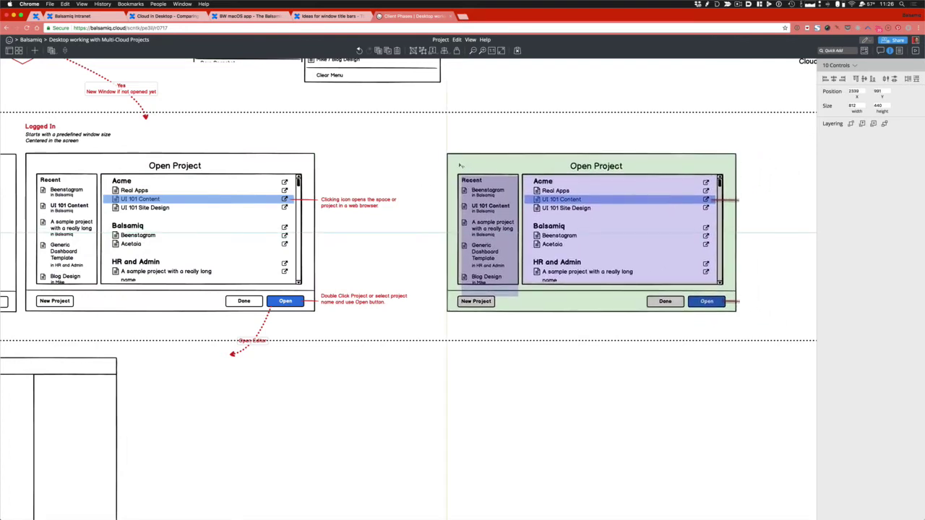
- Copy the heading and description above the duplicate dialog, changing them to "Recents (Phase 1.1)" and "Left Panel shows recently opened projects."
left_click(48, 134)
left_click(46, 126, "shift")
left_click_drag(46, 126, 467, 122)
double_click(462, 124)
type("Recents (Phase 1.1)")
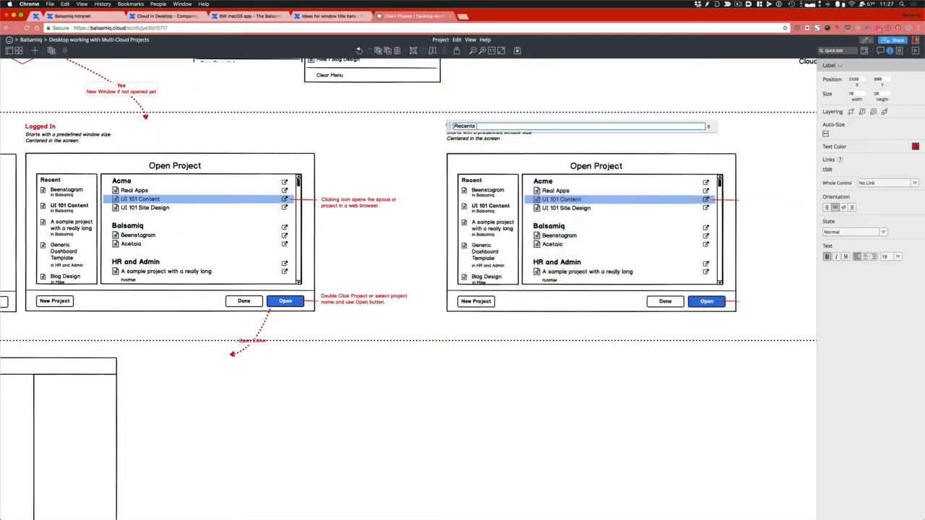
double_click(469, 137)
type("Left Panel shows recently opened projects.")
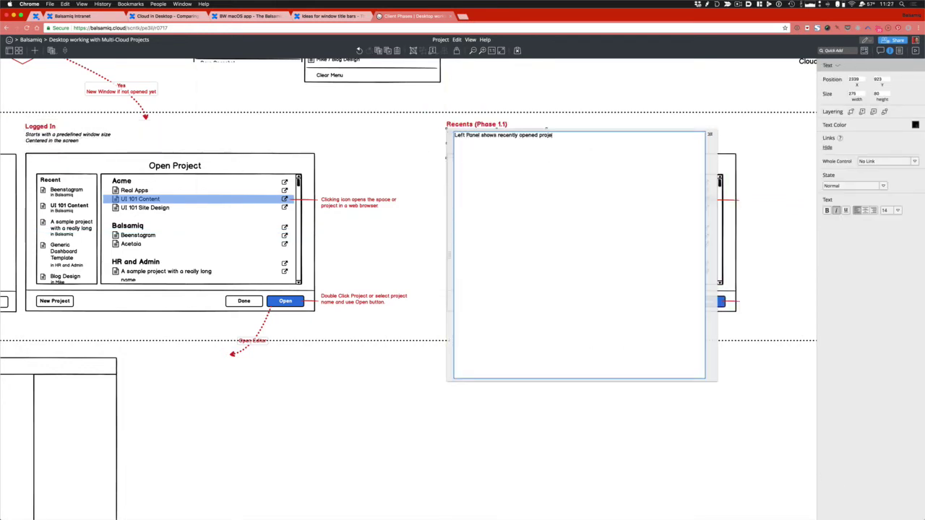
- Delete the Recent panel from the original Logged In dialog and widen the project list frame into the freed space
left_click(67, 224)
key("BackSpace")
left_click(119, 177)
key("super+z")
left_click_drag(101, 229, 39, 233)
left_click(79, 229)
left_click(101, 229)
- Shift the list's space and project names to the frame's left side and extend the UI 101 Content highlight across the list
left_click(123, 210)
double_click(123, 210)
left_click(107, 203)
left_click_drag(74, 199, 39, 198)
left_click(363, 140)
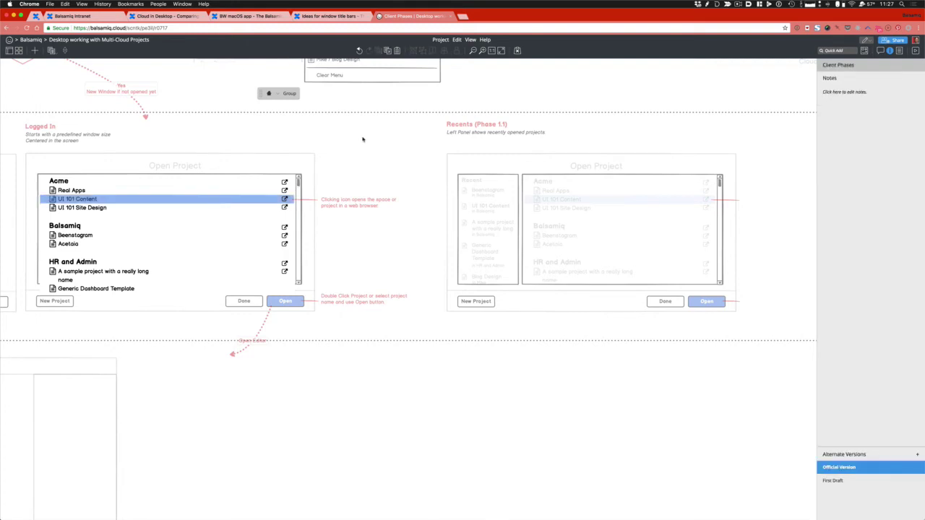
left_click(363, 141)
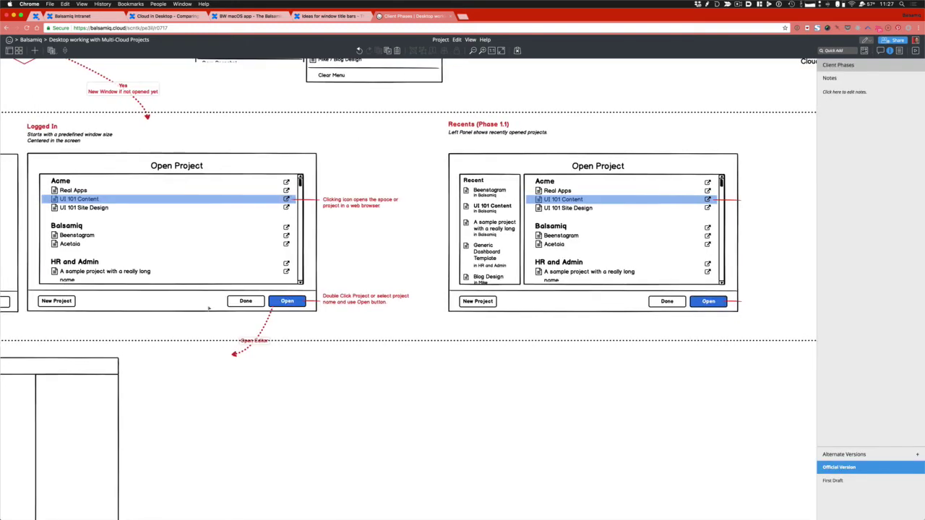
scroll(209, 308, "left", 10)
scroll(208, 309, "right", 3)
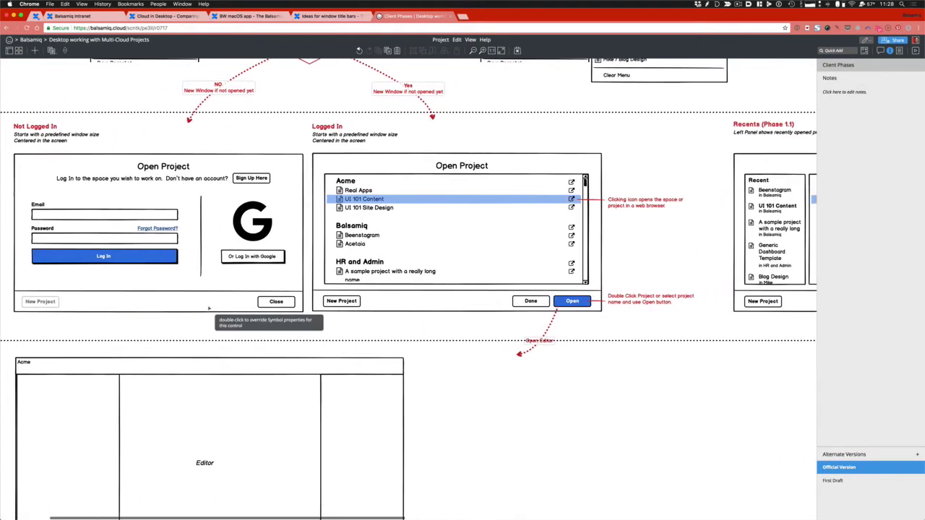
scroll(209, 309, "left", 3)
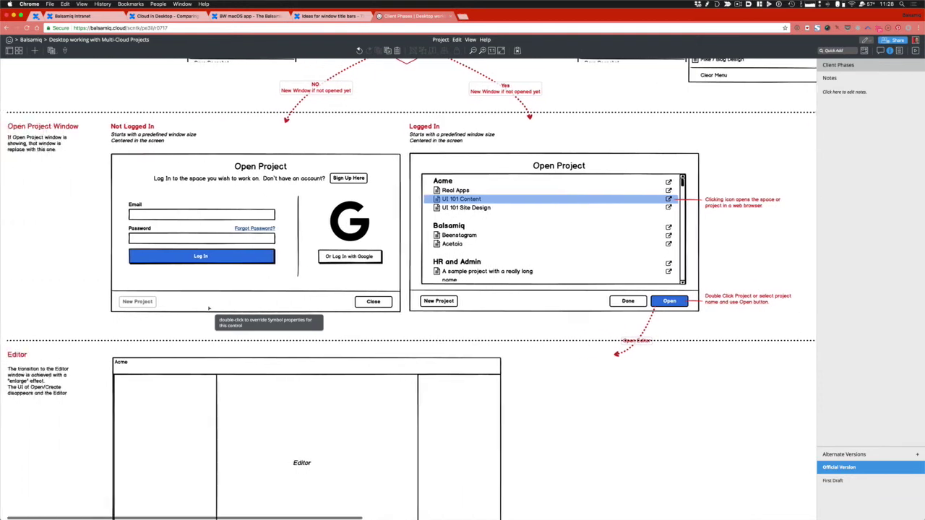
- Retitle the Not Logged In dialog "Log In to Balsamiq Cloud" and recentre the title in the dialog
key("shift+super+2")
left_click(267, 169)
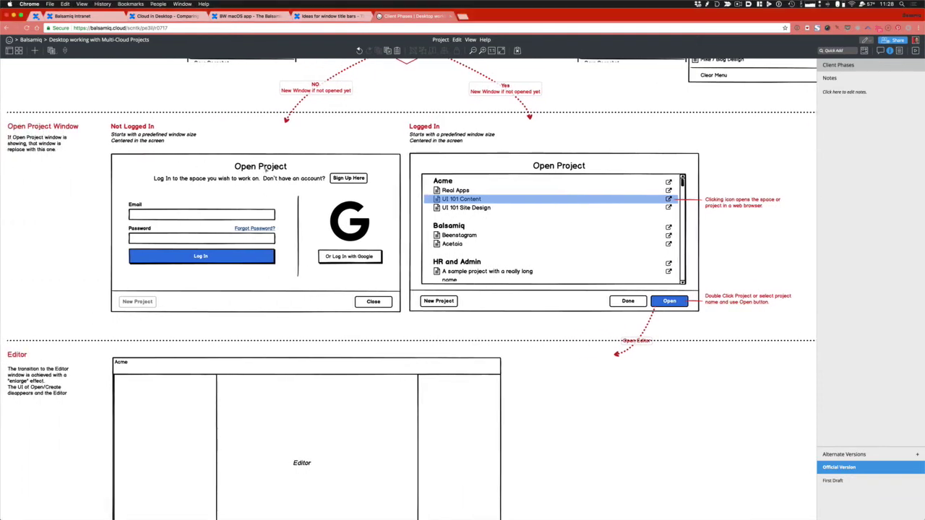
double_click(266, 167)
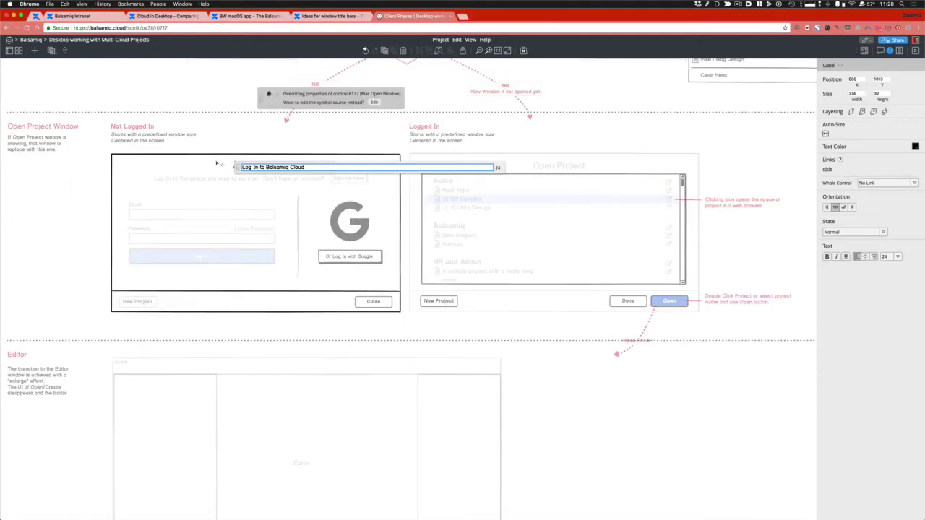
key("Return")
key("super+z")
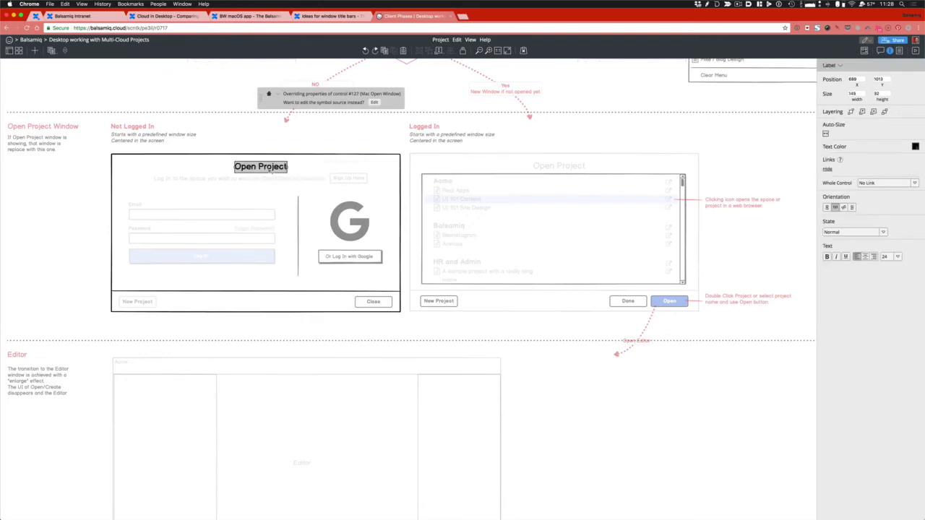
double_click(287, 168)
type("Log In to Balsamiq Cloud")
key("Return")
left_click_drag(286, 167, 257, 167)
- Retitle the Logged In dialog "Select a Project to Open" and recentre the title above the project list
double_click(548, 166)
double_click(547, 167)
type("Select a Project to Open")
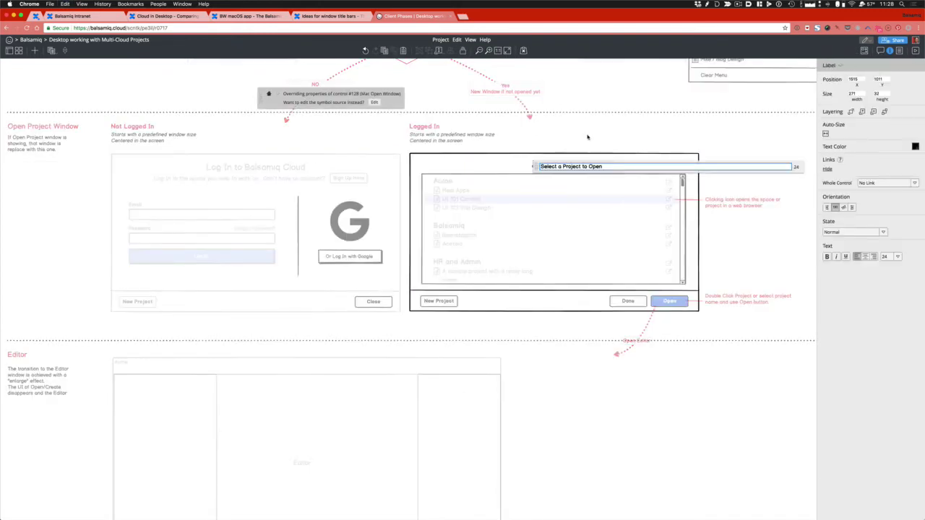
key("Return")
left_click_drag(559, 166, 543, 165)
left_click(293, 144)
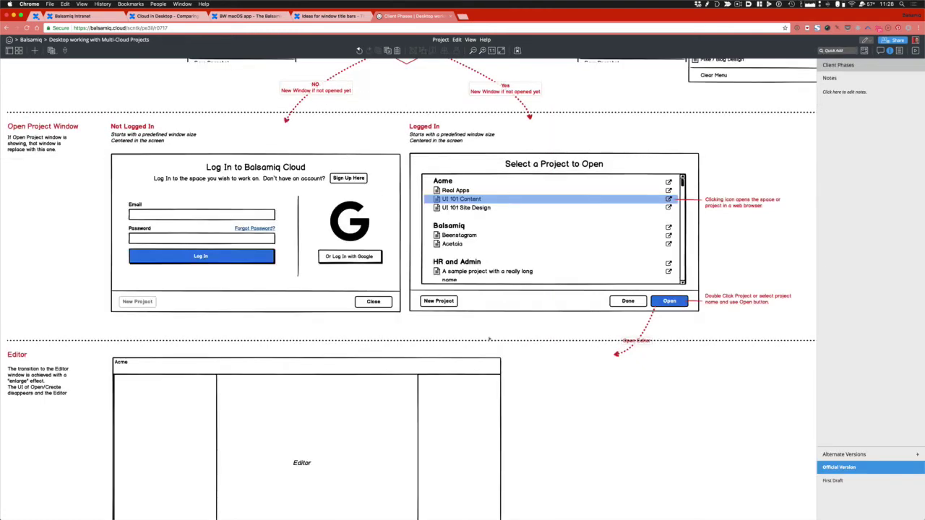
- Retitle the Recents (Phase 1.1) dialog "Select a Project to Open" and recentre that title
scroll(294, 145, "up", 2)
scroll(278, 214, "right", 8)
left_click(277, 214)
double_click(694, 214)
double_click(694, 214)
type("Select a Project to Open")
key("Return")
left_click_drag(694, 214, 672, 214)
scroll(598, 196, "right", 3)
left_click(598, 196)
- Review the whole Phase 1 flow, from the launching and menu sections through the Open Project dialogs to the Editor section
scroll(541, 339, "down", 1)
scroll(541, 339, "left", 5)
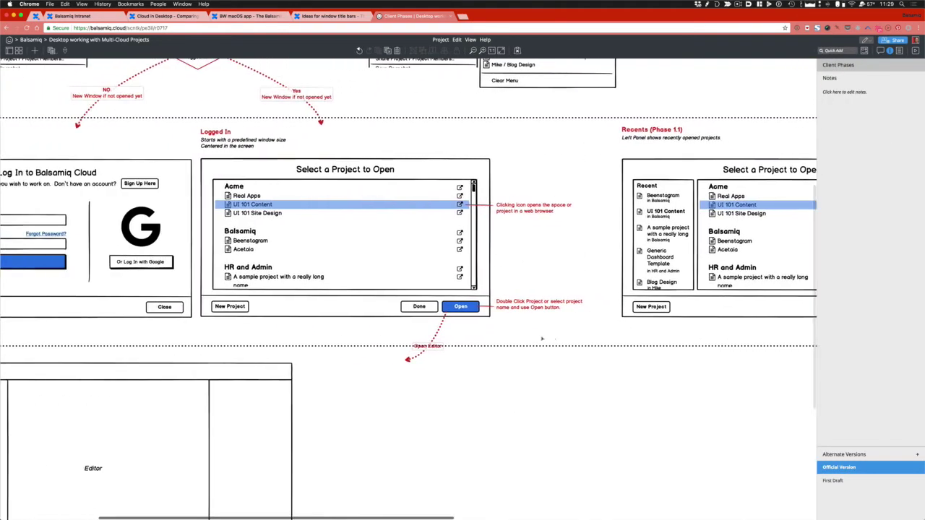
scroll(541, 339, "up", 4)
scroll(542, 338, "down", 5)
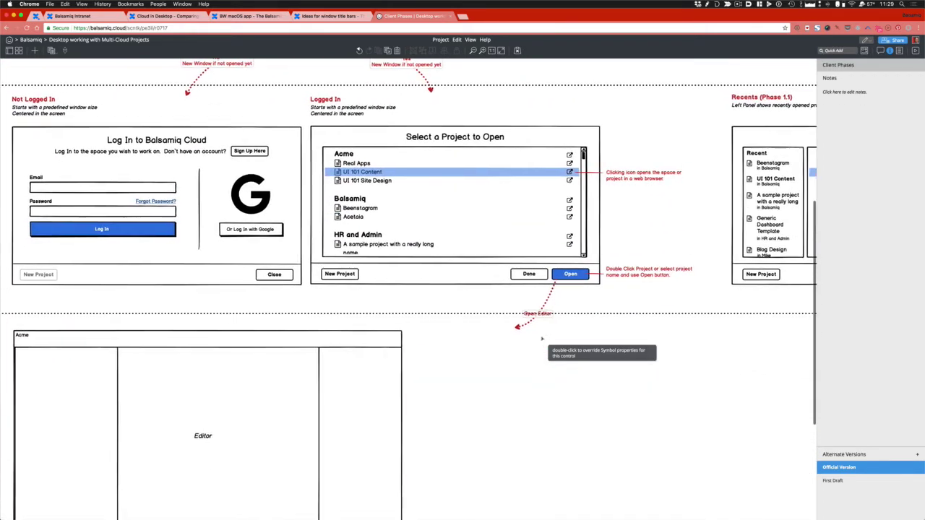
scroll(542, 338, "left", 3)
scroll(542, 338, "up", 5)
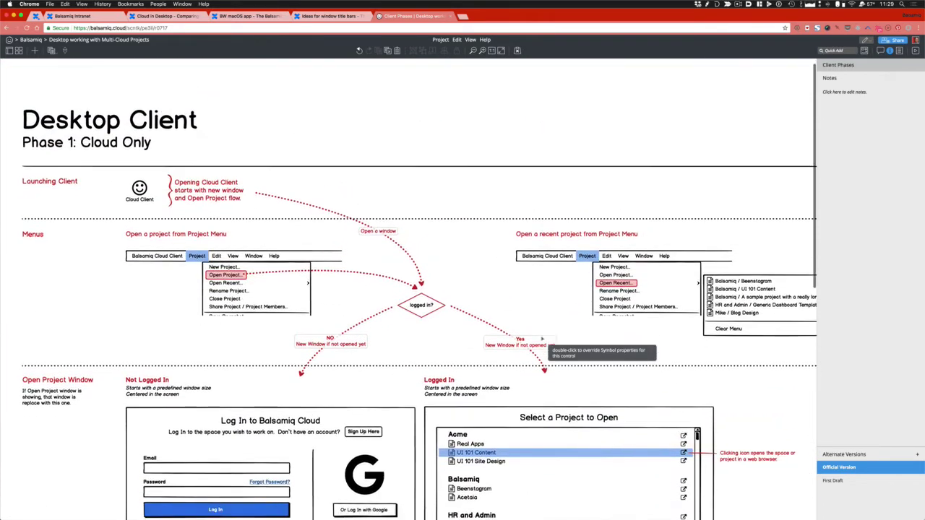
scroll(542, 338, "down", 2)
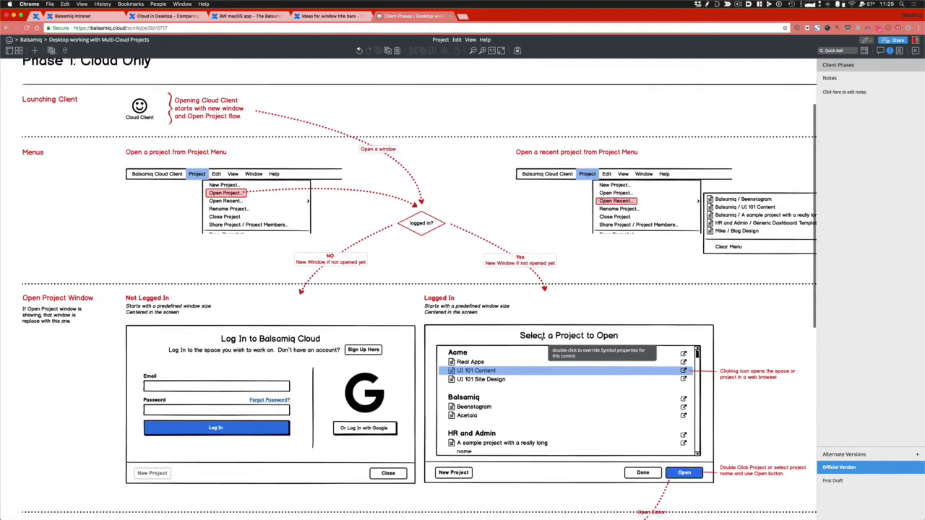
scroll(542, 338, "down", 4)
scroll(542, 338, "right", 3)
scroll(542, 339, "down", 1)
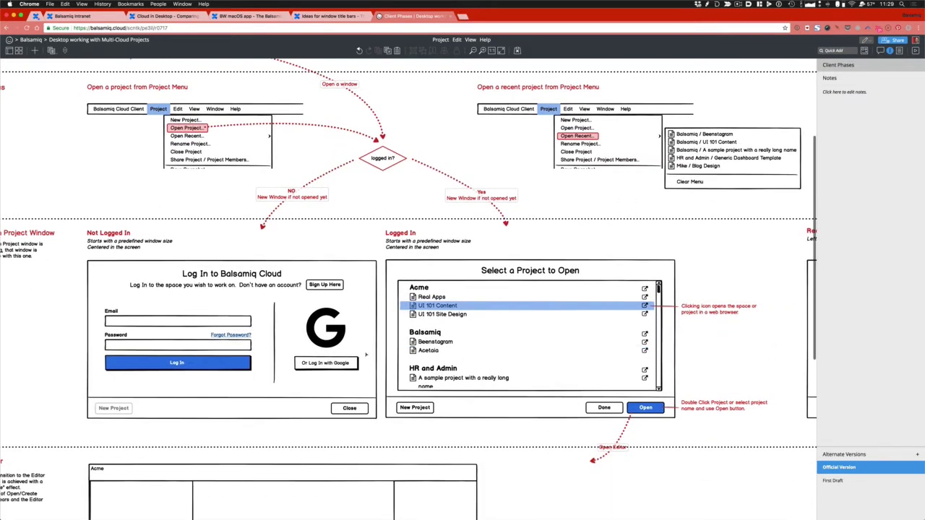
scroll(306, 337, "down", 4)
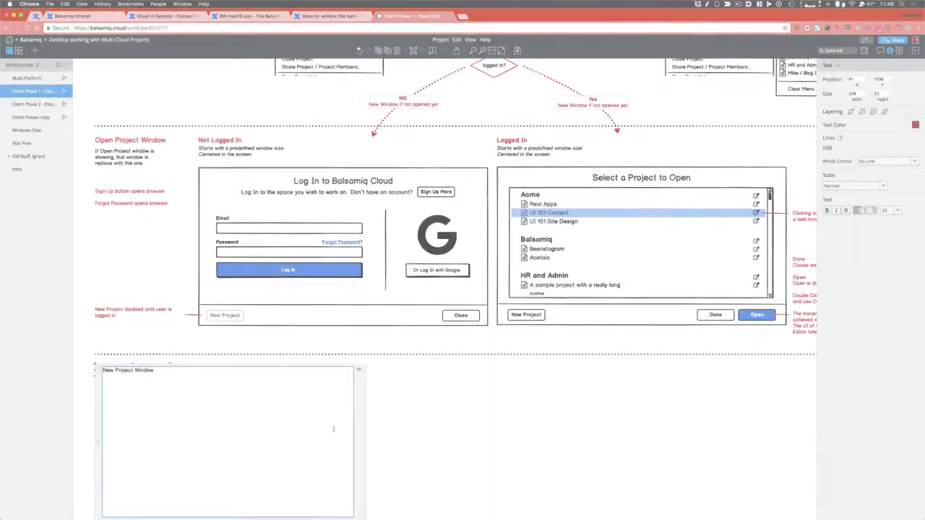
- Finish the "New Project Window" heading and copy the red Open Project highlight onto the New Project item in the first Project menu
left_click(383, 424)
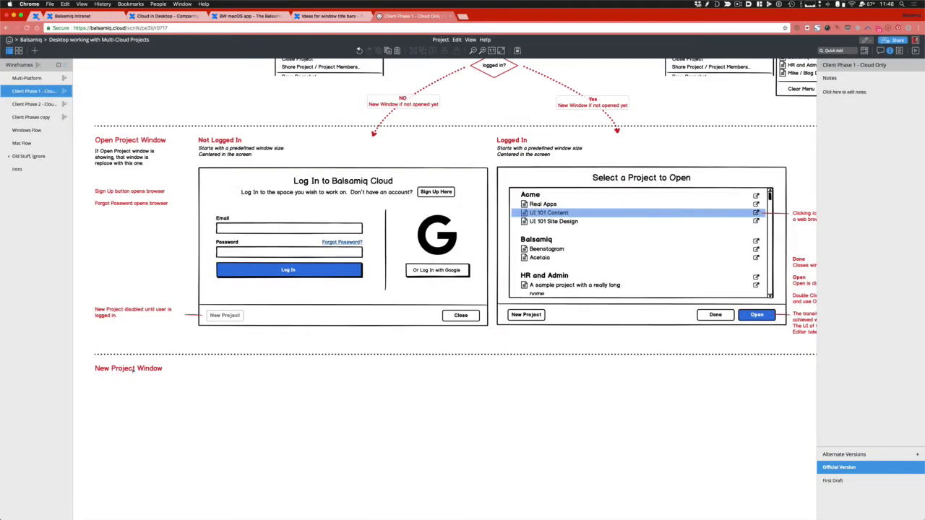
scroll(386, 188, "up", 10)
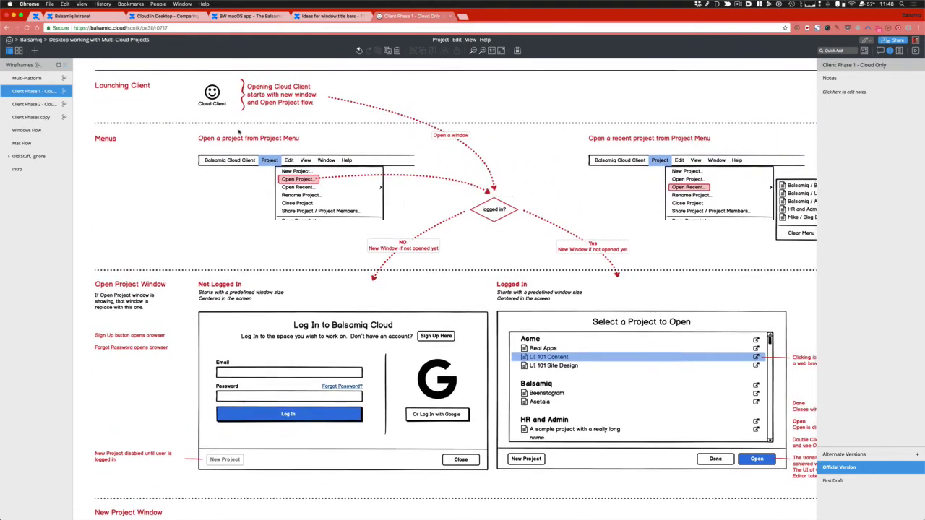
left_click(110, 138)
left_click(254, 143)
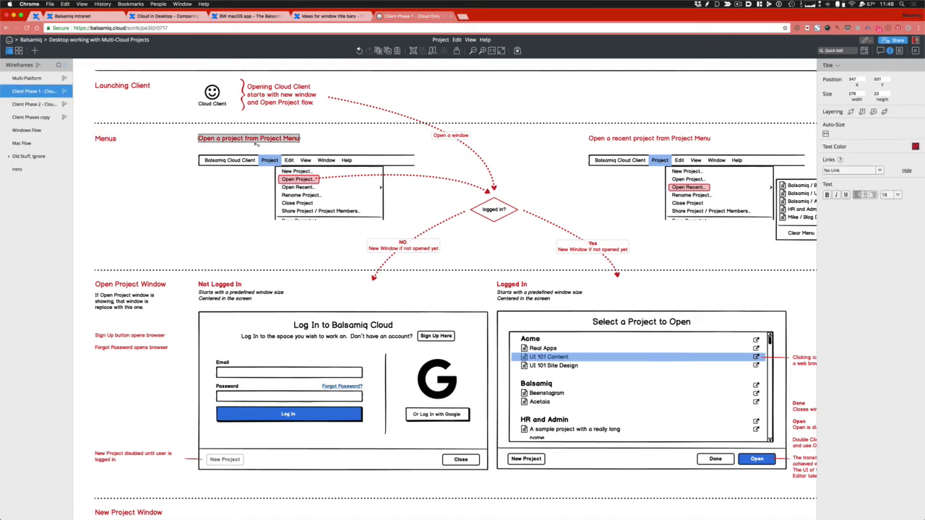
left_click(110, 142, "shift")
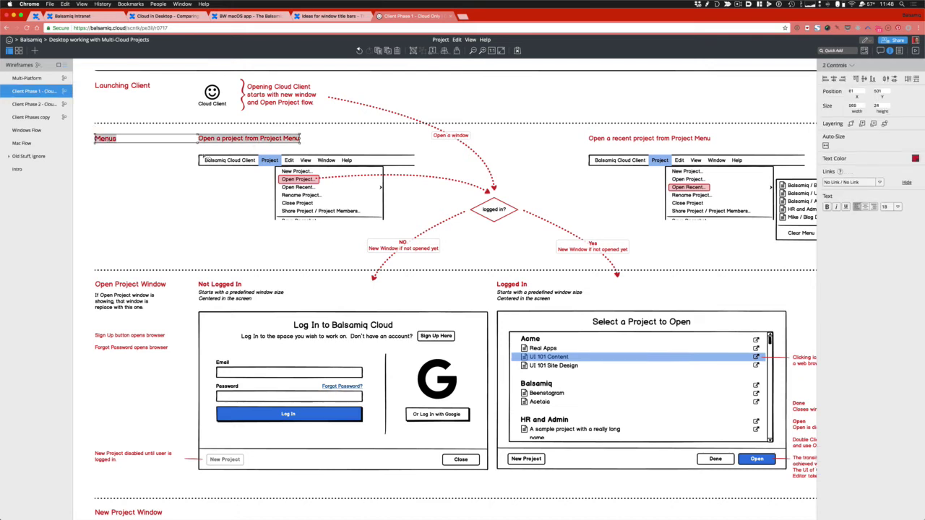
left_click(300, 178)
left_click_drag(299, 178, 298, 172)
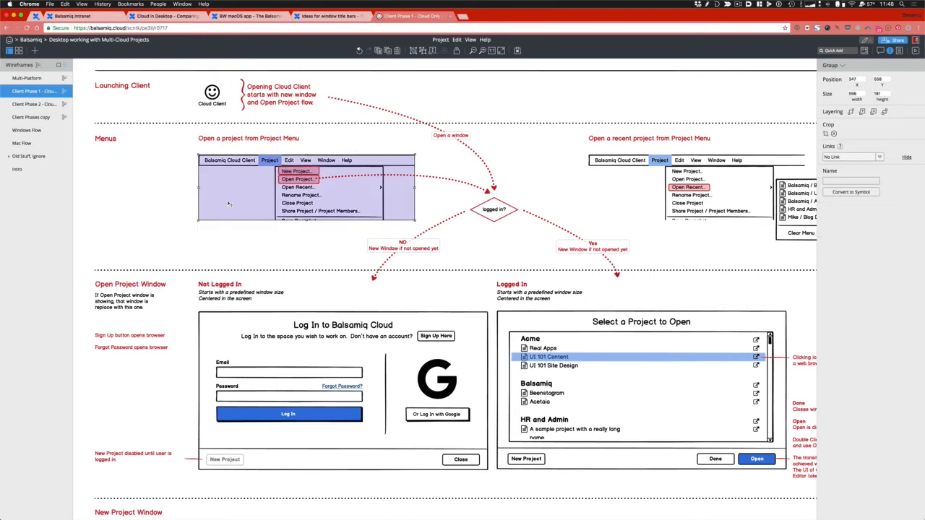
- Duplicate the dotted NO arrow and place the copy so it curves down and left from the highlighted New Project menu item
left_click(402, 244)
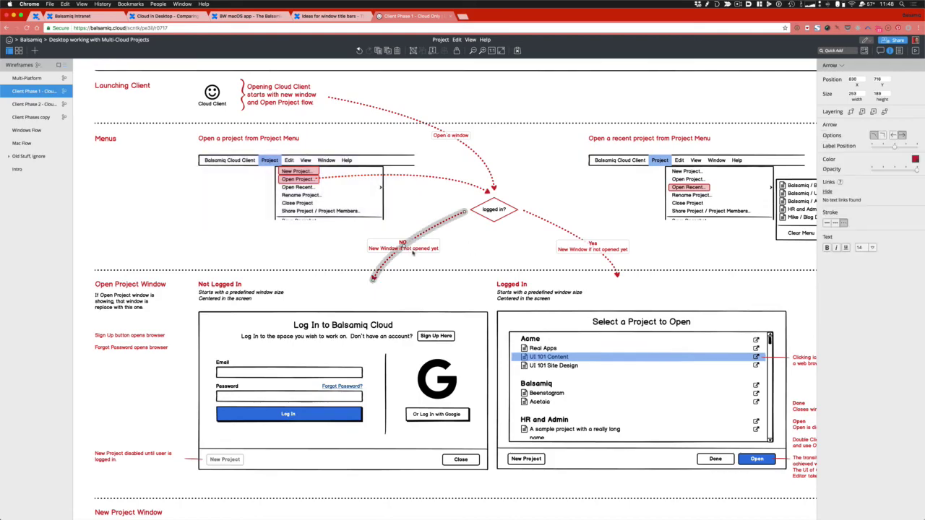
key("super+f")
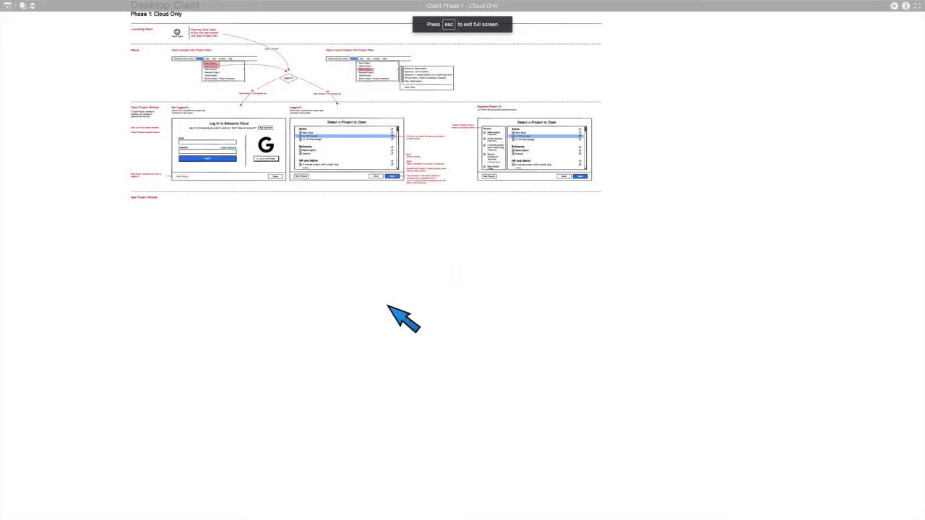
key("Escape")
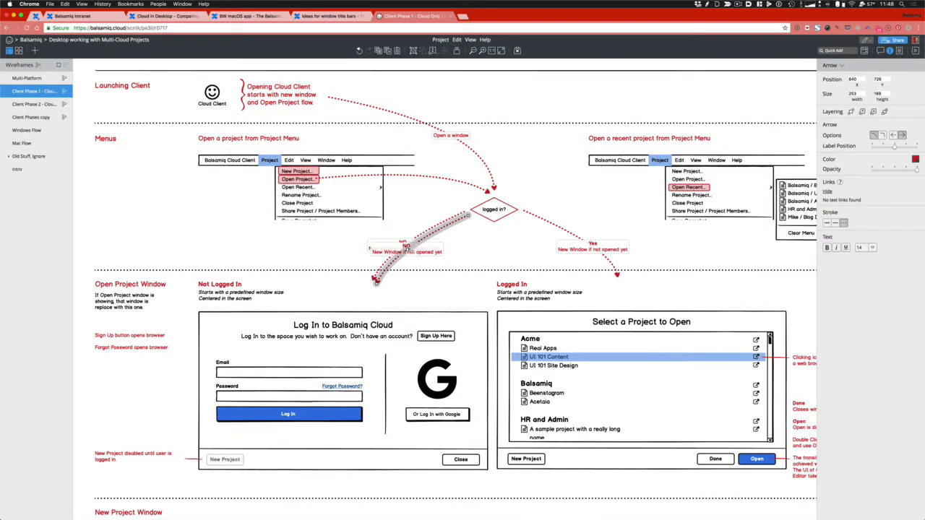
left_click_drag(408, 248, 216, 207)
left_click_drag(184, 239, 224, 185)
- Label the copied arrow "See" and "New Project Section" on two lines, and extend its head farther left, below the menu
double_click(224, 185)
type("See New Project  Section")
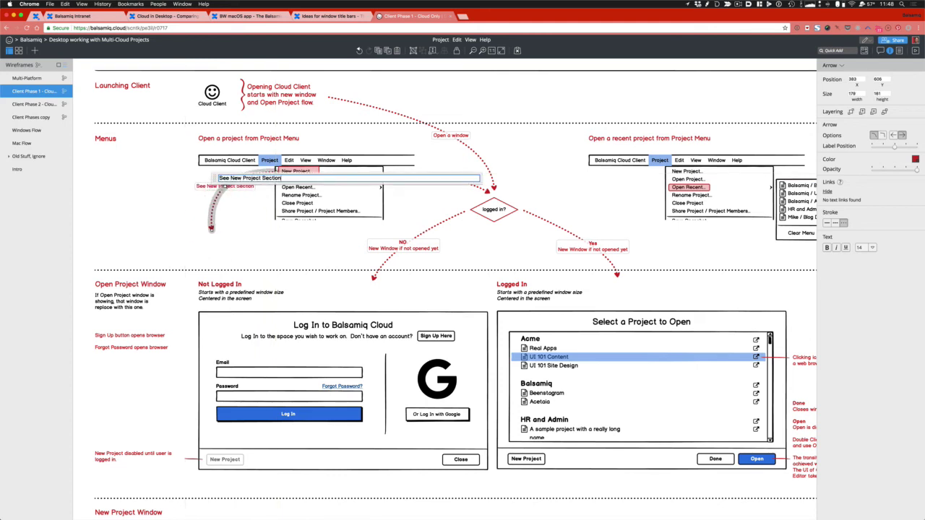
key("BackSpace")
type("\\r")
left_click(225, 221)
left_click(213, 221)
scroll(195, 253, "up", 2)
left_click_drag(209, 272, 177, 278)
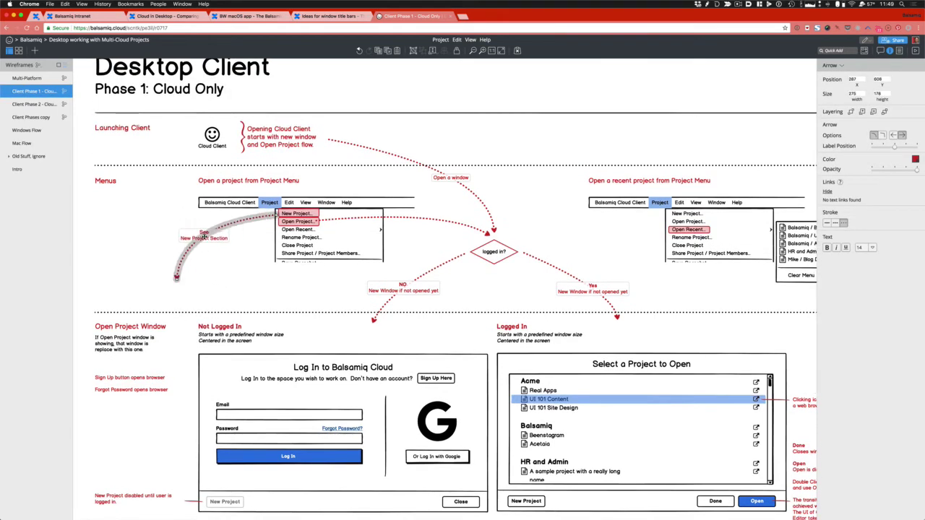
- Change the first line of the New Project arrow's label to "See below:"
left_click(229, 233)
left_click(182, 251)
double_click(231, 224)
left_click(194, 222)
type("below:")
left_click(152, 266)
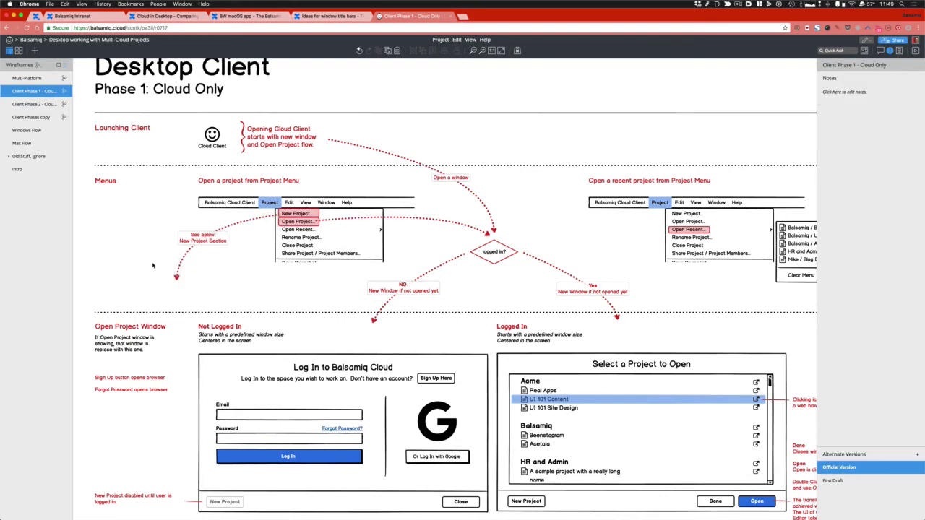
- Copy the "logged in?" decision diamond with its NO and Yes arrows straight down into the New Project Window section
scroll(232, 270, "down", 5)
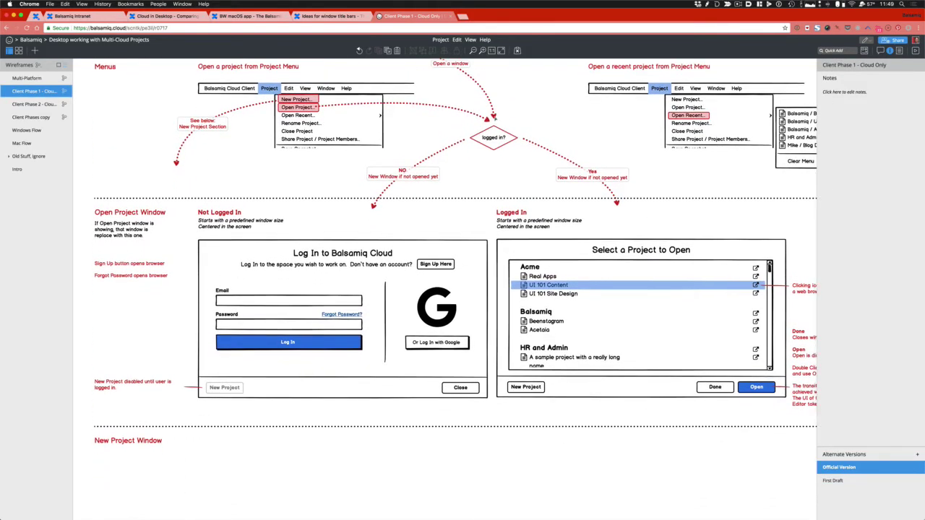
left_click(494, 142)
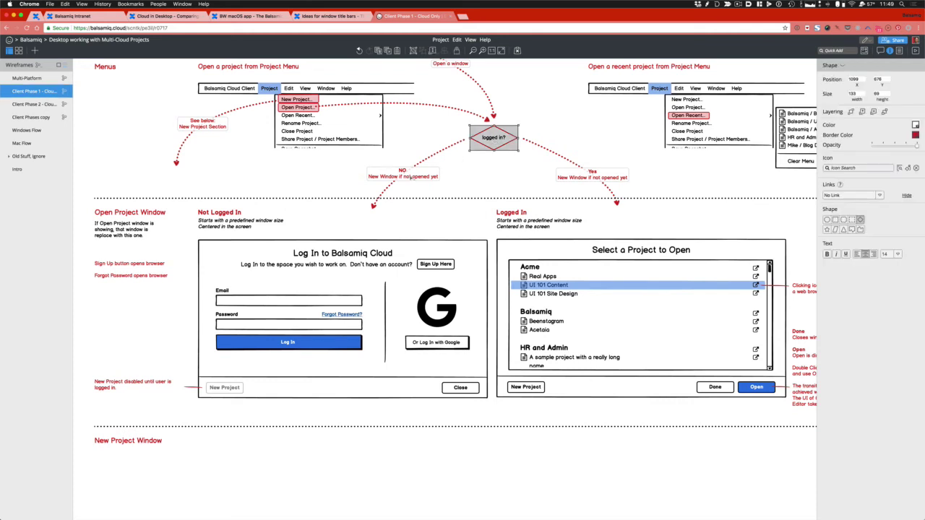
left_click(408, 176, "shift")
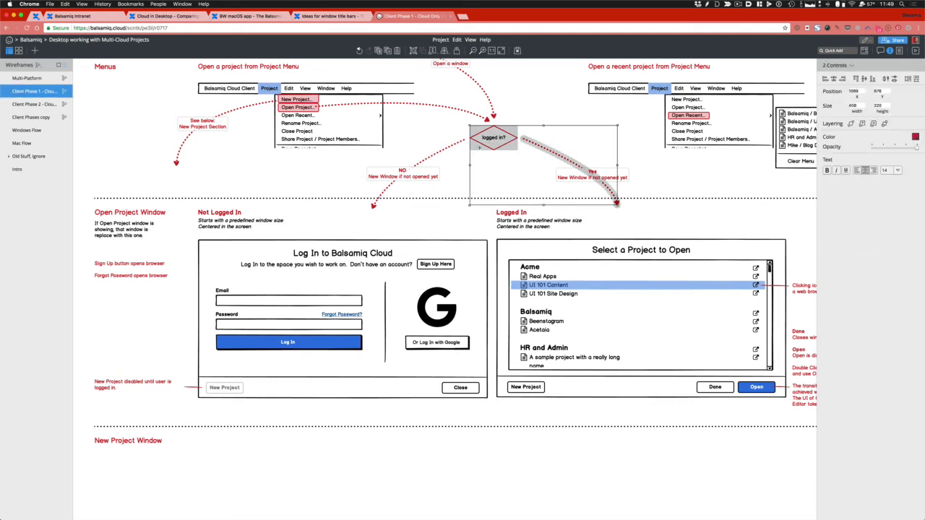
left_click_drag(580, 181, 580, 495)
left_click(560, 418)
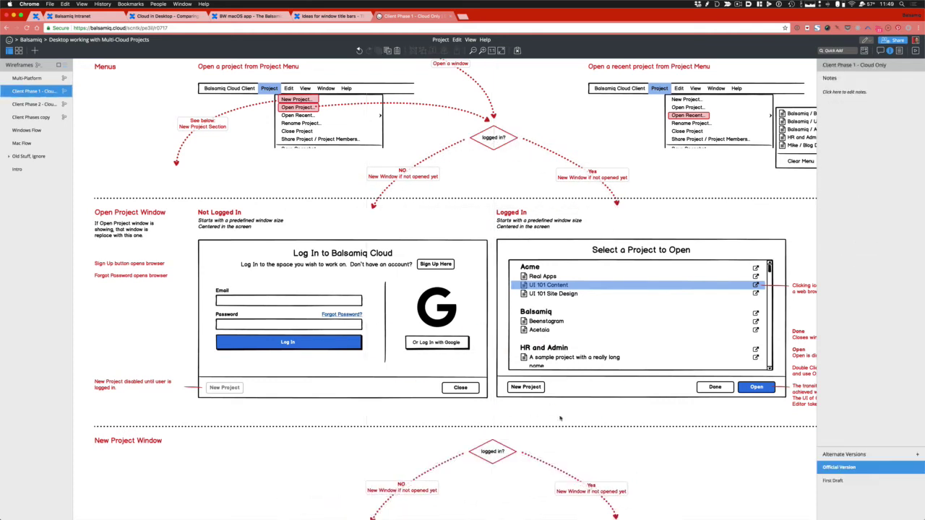
- Add an unlabelled dotted arrow from the Logged In dialog's New Project button to the copied "logged in?" diamond
left_click_drag(445, 466, 497, 429)
double_click(508, 415)
key("BackSpace")
left_click(552, 420)
scroll(505, 419, "down", 3)
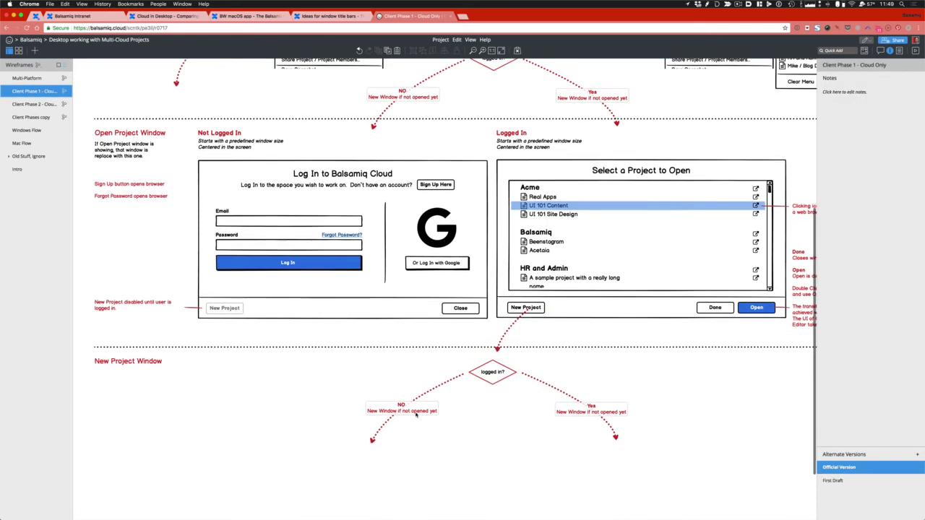
- Shorten the label of the NO arrow in the New Project Window section to just "NO"
left_click(398, 416)
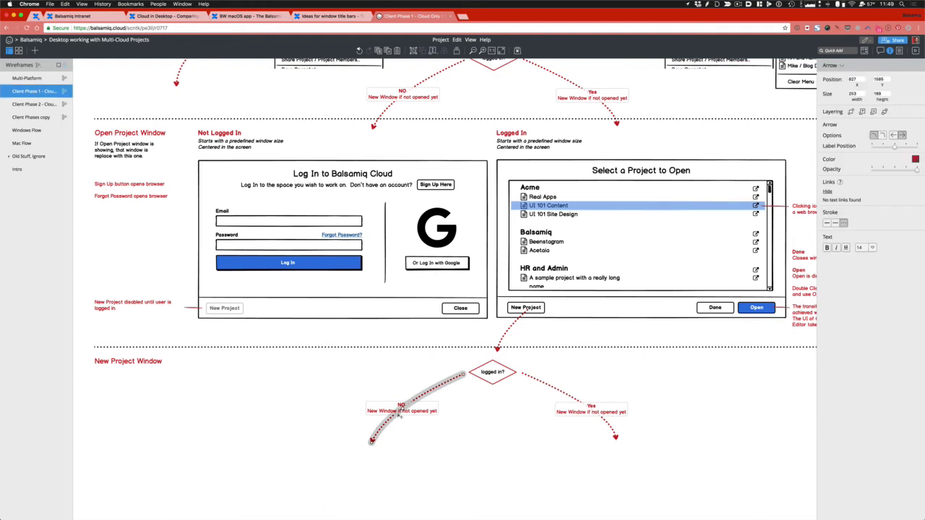
key("Escape")
double_click(400, 413)
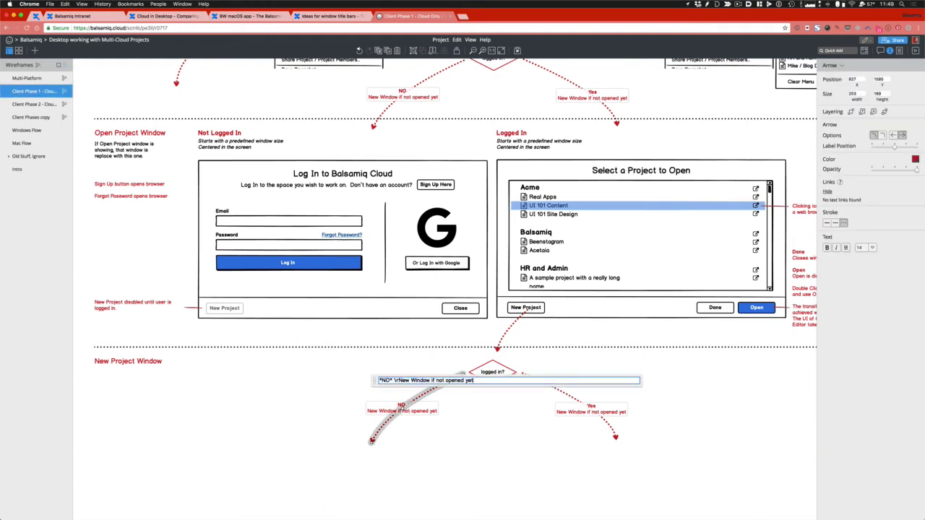
key("shift+End")
key("Delete")
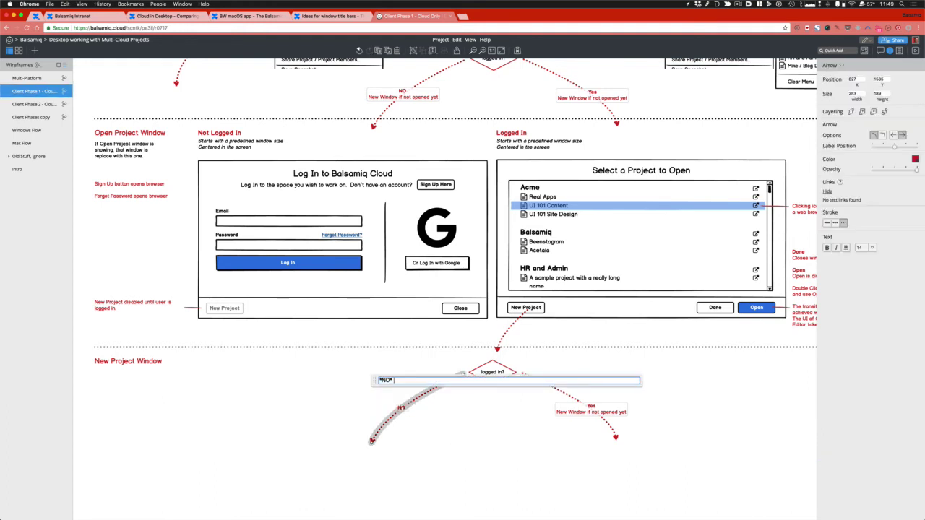
left_click(587, 454)
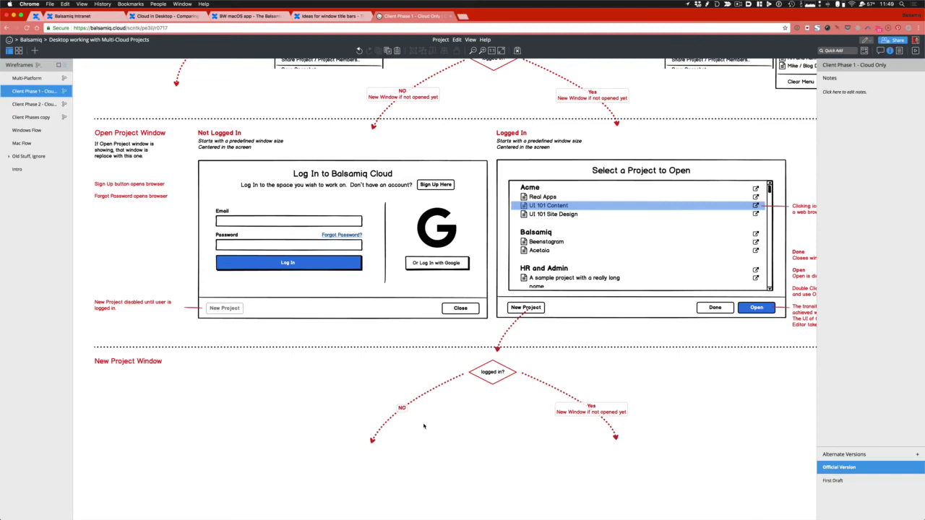
- Redirect the NO arrow up to the login dialog and add the label line "Show Login Screen and return" under NO
left_click(383, 426)
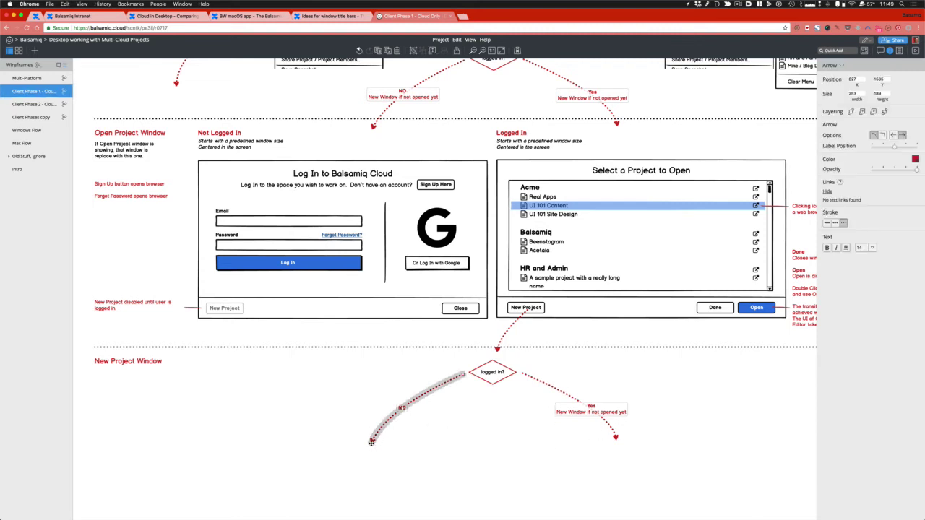
left_click_drag(370, 442, 419, 349)
key("Return")
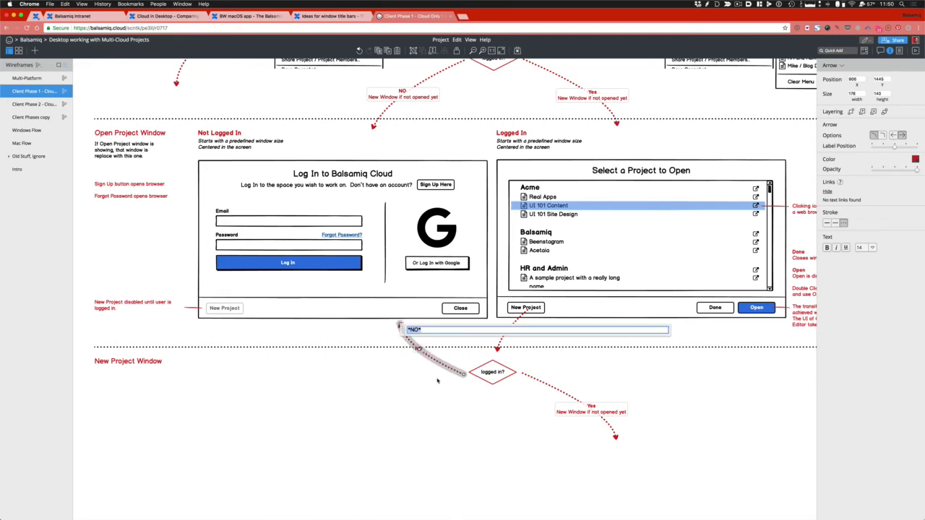
key("Right")
type("S")
type("rShow")
type(" Login")
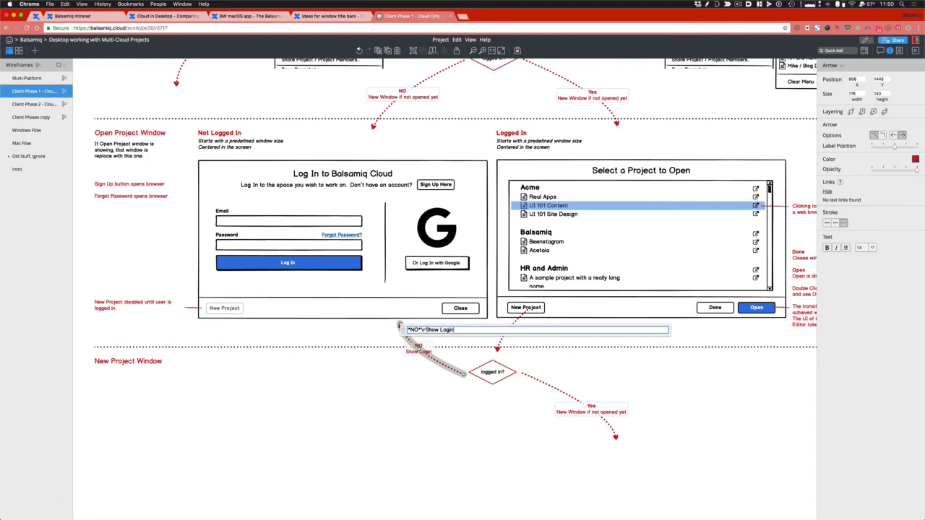
type(" Screen and return")
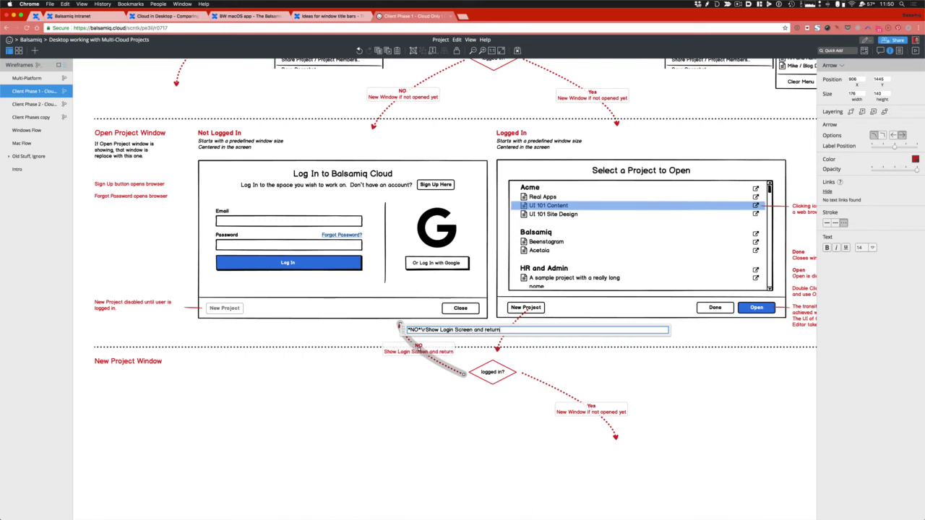
left_click(520, 457)
- Shorten the lower Yes arrow's label to "Yes" and curve the arrow back to end just below the "logged in?" diamond
left_click(578, 410)
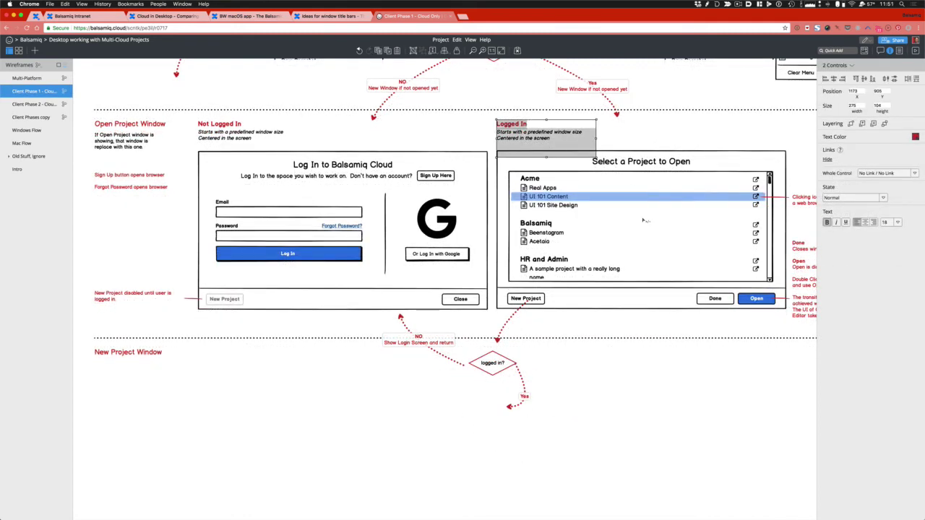
- Copy the Logged In heading, its note and the Select a Project to Open dialog into the New Project Window section
scroll(643, 221, "right", 5)
left_click_drag(633, 140, 340, 320)
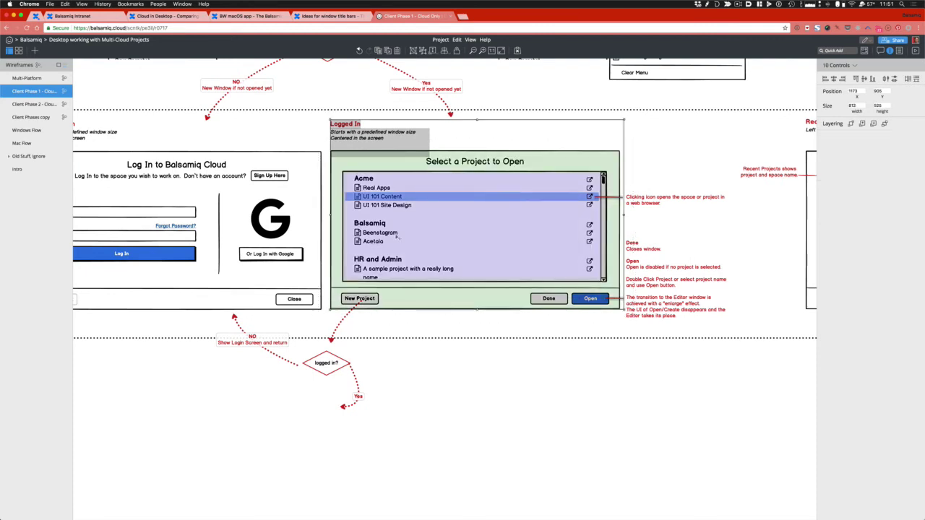
left_click(615, 300, "shift")
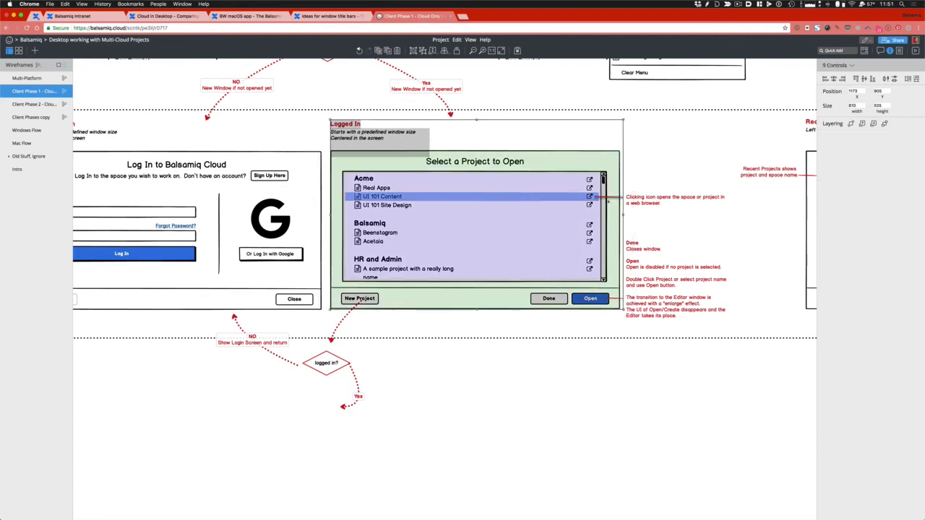
left_click(609, 198, "shift")
left_click(617, 199, "shift")
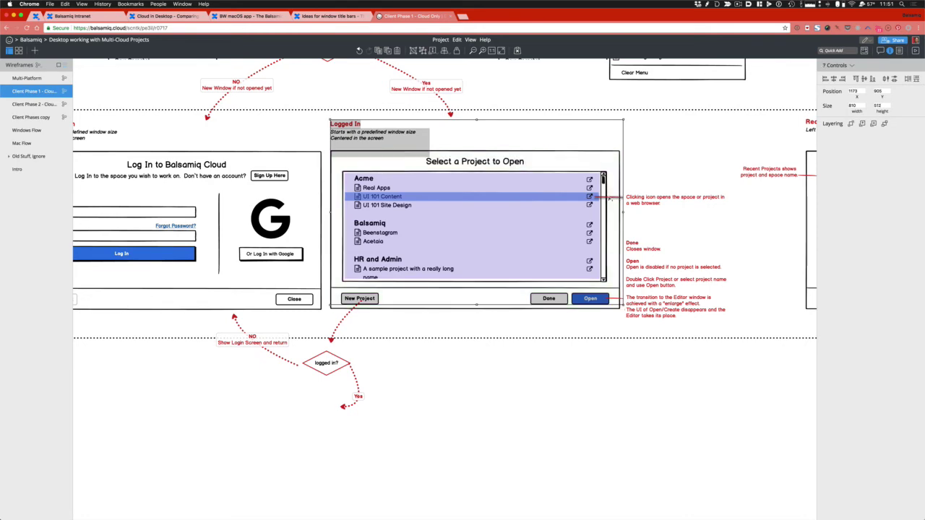
left_click(617, 198, "shift")
left_click(344, 250, "shift")
left_click_drag(343, 250, 342, 339)
left_click(559, 366)
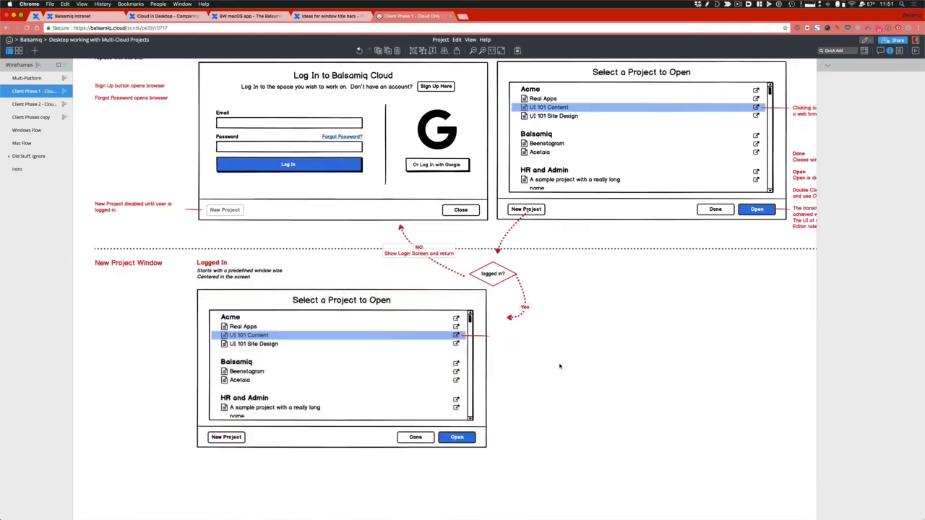
- Delete the window-size note under the copied Logged In heading and move the copied dialog down slightly
left_click(245, 279)
key("BackSpace")
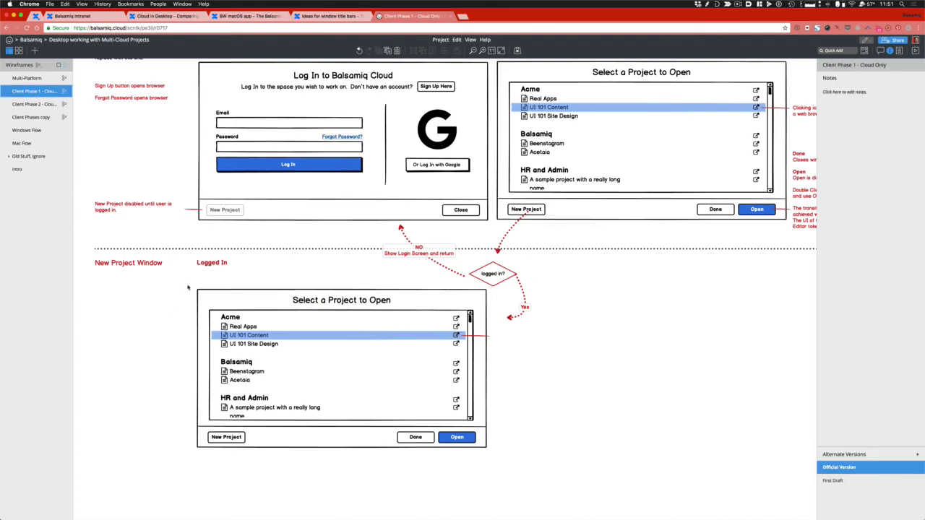
left_click_drag(191, 284, 505, 479)
left_click_drag(392, 380, 392, 385)
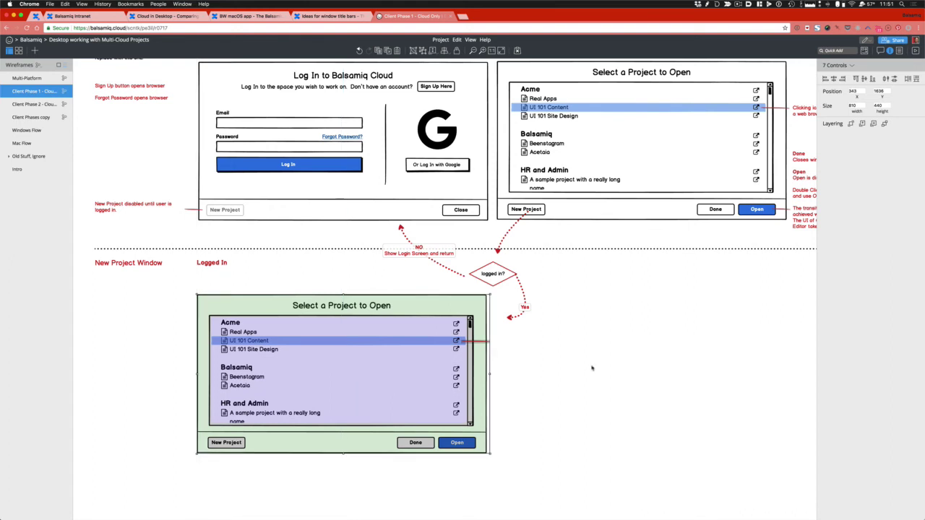
left_click(591, 368)
- Change the copied dialog's title to "Select a Save to Save the Project"
left_click(368, 309)
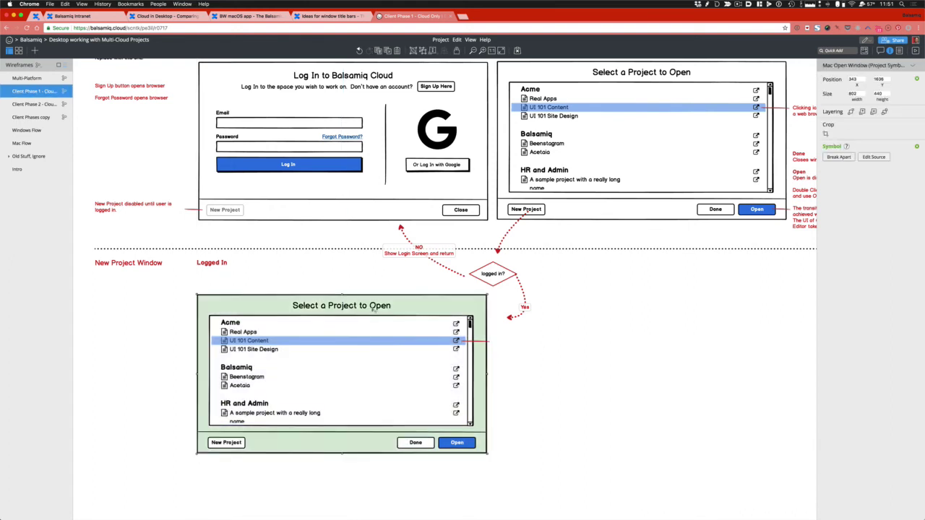
double_click(373, 309)
left_click(321, 306)
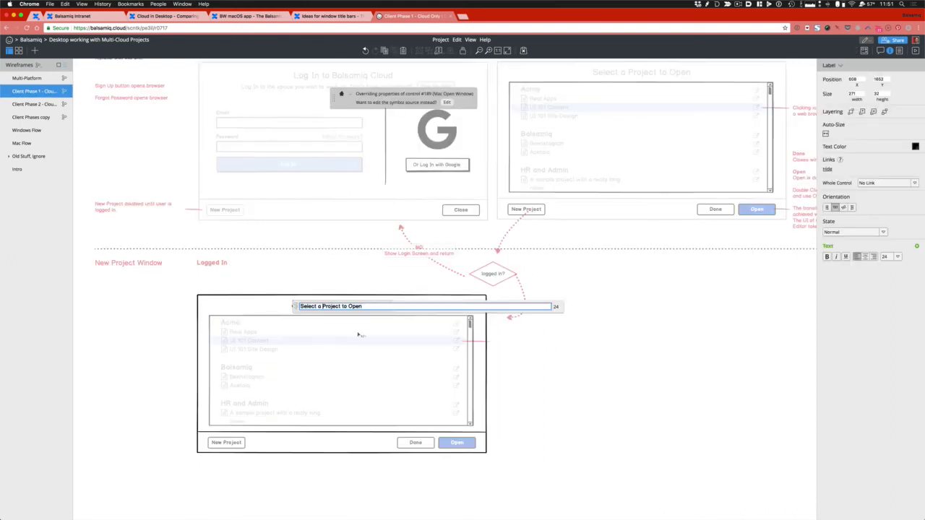
key("shift+super+Right")
type("Save to Save the")
left_click(149, 338)
- Open the copied dialog's project list for editing and strip the size tags from the Acme heading
left_click(238, 332)
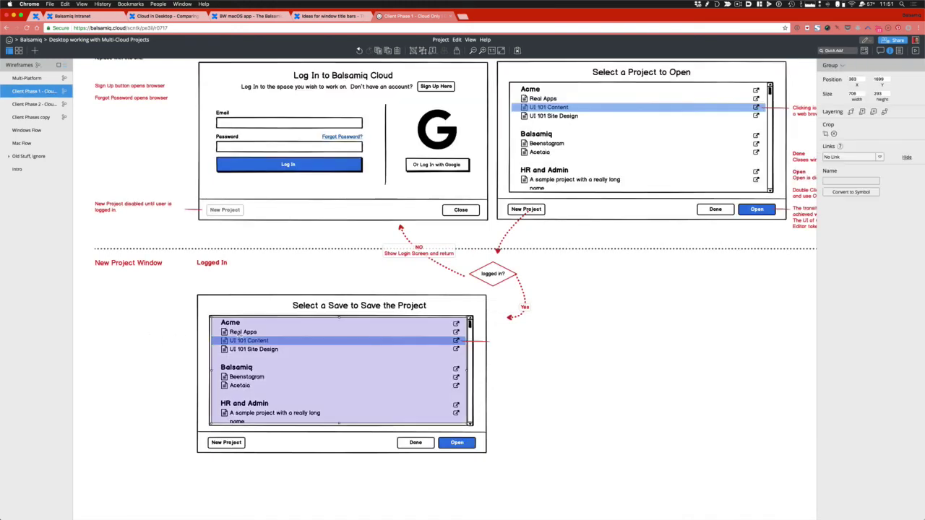
double_click(239, 333)
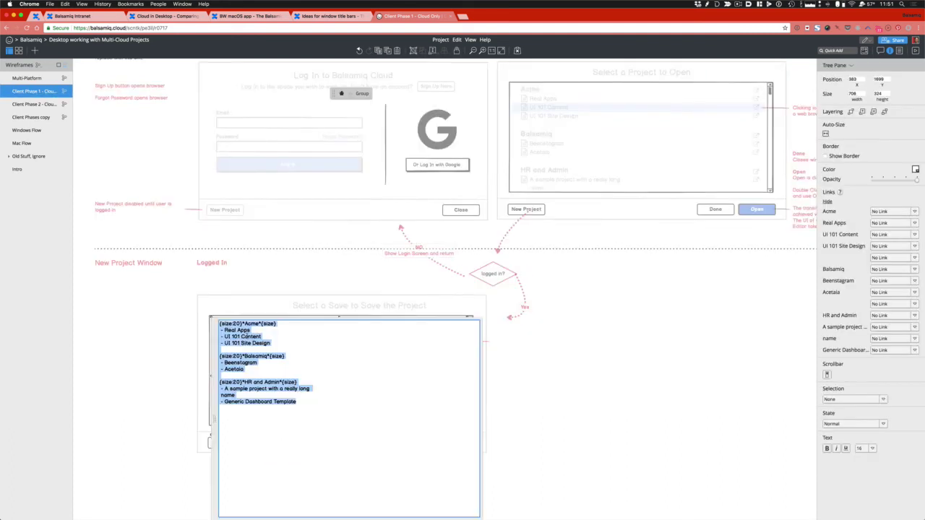
left_click(287, 323)
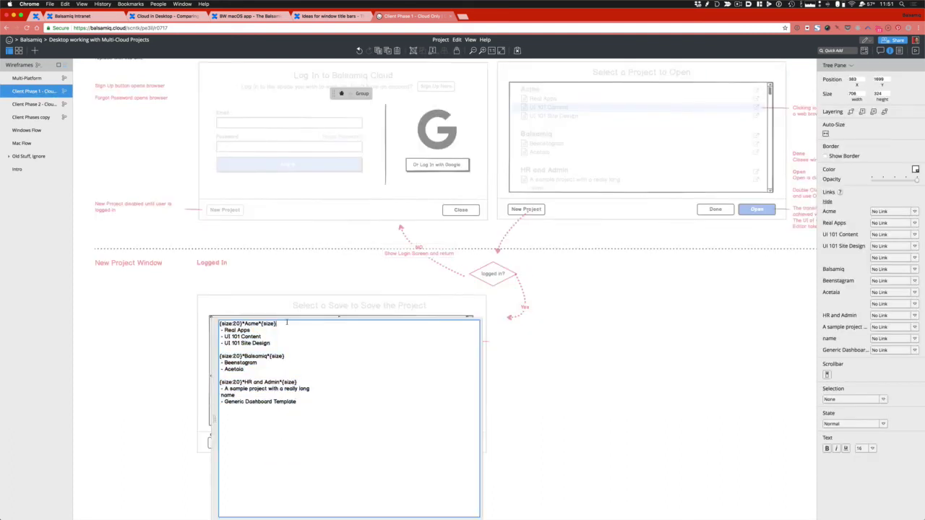
key("shift+Left")
key("shift+Left")
key("shift+Left")
key("shift+Left")
key("shift+Left")
key("shift+Left")
key("BackSpace")
key("super+Left")
key("shift+Right")
key("shift+Right")
key("shift+Right")
key("shift+Right")
key("shift+Right")
key("BackSpace")
key("Down")
key("shift+Down")
key("shift+Down")
key("shift+Down")
key("shift+Down")
key("shift+Down")
key("shift+Down")
key("BackSpace")
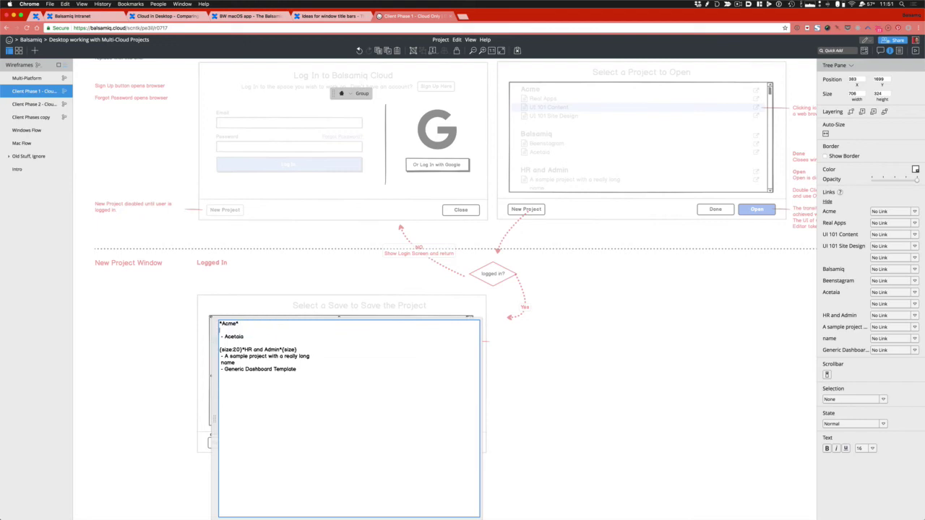
key("super+z")
- Delete the projects listed under Acme and remove the bold markers around Acme
key("Up")
key("shift+Down")
key("shift+Down")
key("shift+Down")
key("shift+Down")
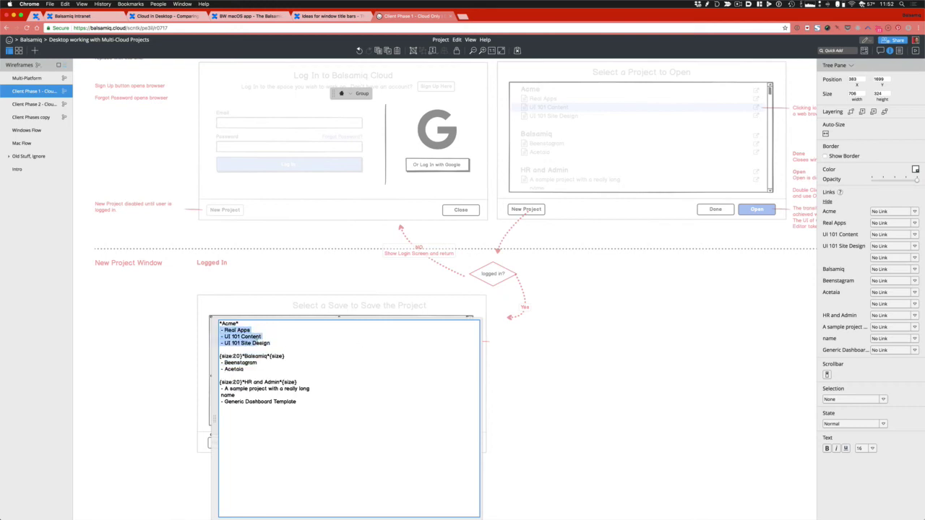
key("BackSpace")
key("BackSpace")
key("super+Left")
key("Delete")
- Strip the size tags and bold markers from the Balsamiq heading in the list
key("Down")
key("shift+Right")
key("shift+Right")
key("shift+Right")
key("shift+Right")
key("shift+Right")
key("shift+Right")
key("shift+Right")
key("shift+Right")
key("shift+Right")
key("shift+Right")
key("BackSpace")
key("BackSpace")
key("BackSpace")
key("BackSpace")
key("BackSpace")
key("BackSpace")
key("BackSpace")
key("BackSpace")
- Remove the Beenstagram and Acetaia projects and the blank line under Balsamiq
key("Down")
key("Home")
key("shift+Down")
key("shift+Down")
key("shift+Down")
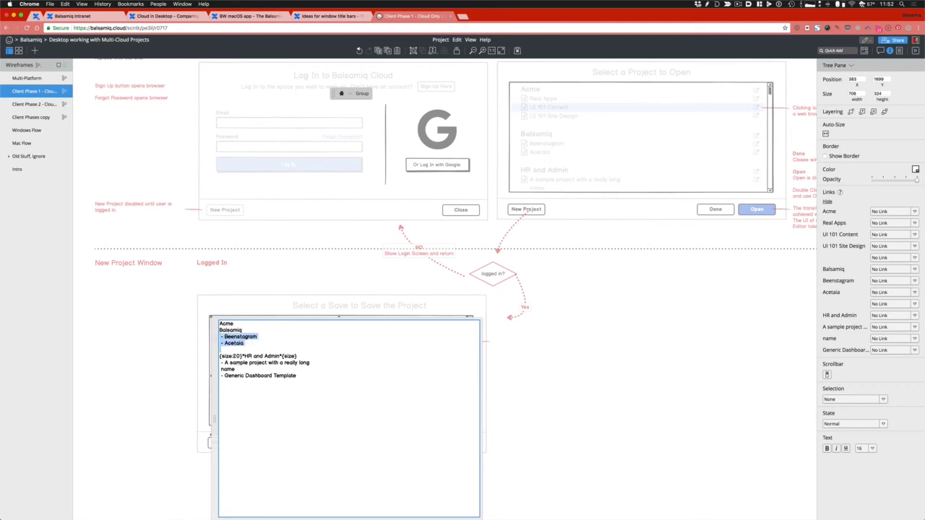
- Strip the size tags and bold markers from the HR and Admin heading in the list
key("shift+Right")
key("shift+Right")
key("shift+Right")
key("shift+Right")
key("shift+Right")
key("shift+Right")
key("shift+Right")
key("shift+Right")
key("shift+Right")
key("shift+Right")
key("BackSpace")
key("End")
key("shift+Left")
key("shift+Left")
key("shift+Left")
key("shift+Left")
key("shift+Left")
key("shift+Left")
key("shift+Left")
key("BackSpace")
- Delete the project lines under HR and Admin and finish editing the list text
key("shift+Down")
key("shift+Down")
key("shift+Down")
key("shift+Down")
key("BackSpace")
key("super+Return")
left_click(256, 354)
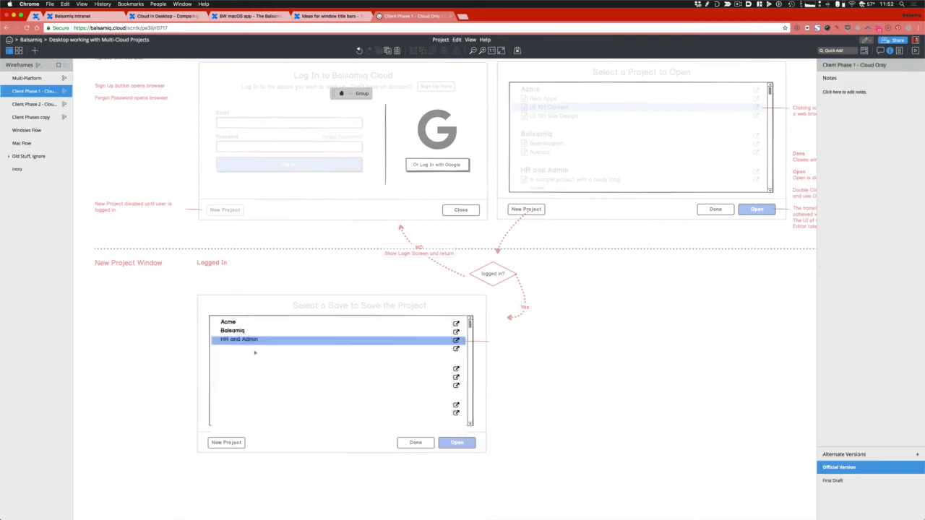
- Delete the scrollbar and the external-link icons in the empty lower part of the copied list, widening the list group to 719
left_click(262, 340)
left_click_drag(529, 363, 400, 426)
key("BackSpace")
left_click(470, 366)
key("BackSpace")
left_click(458, 366)
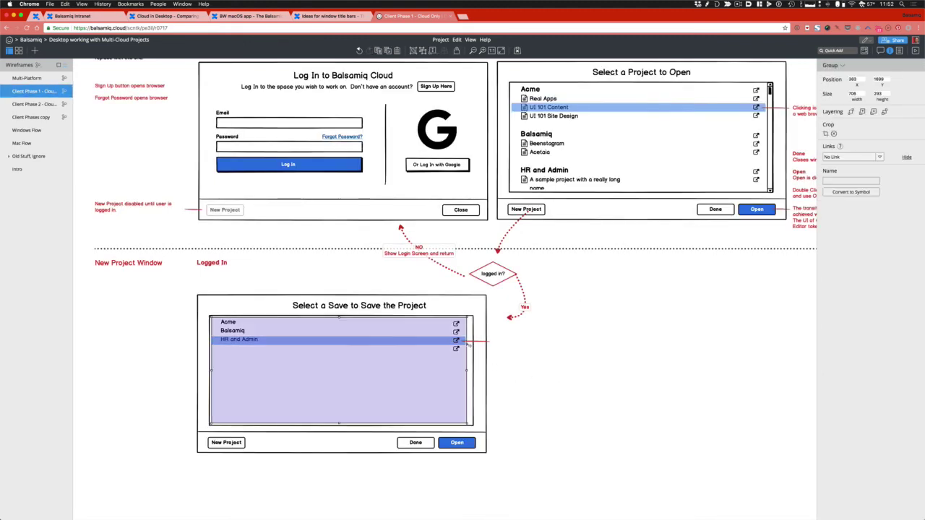
left_click_drag(466, 372, 470, 371)
- Relabel the copied dialog's New Project button "Open Project" and widen it to 134 so the text fits one line
double_click(226, 442)
type("Open Project")
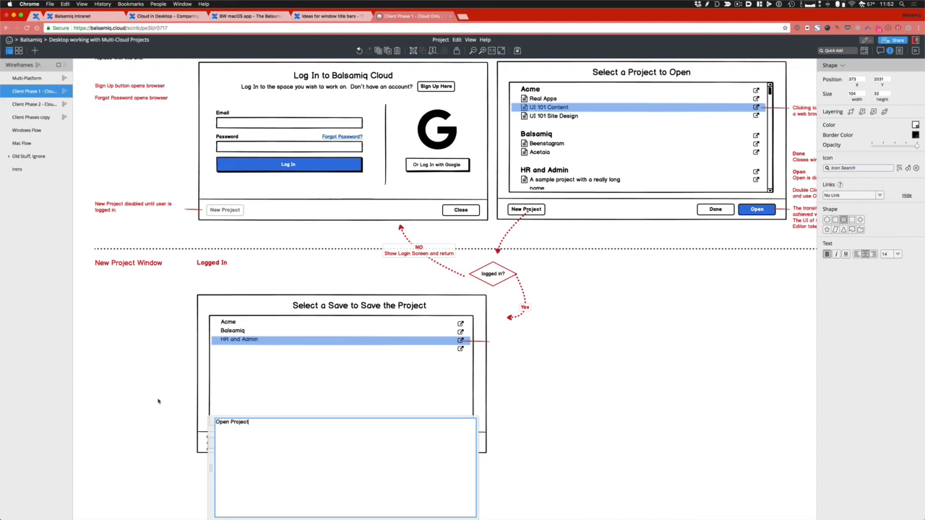
key("super+Return")
key("Escape")
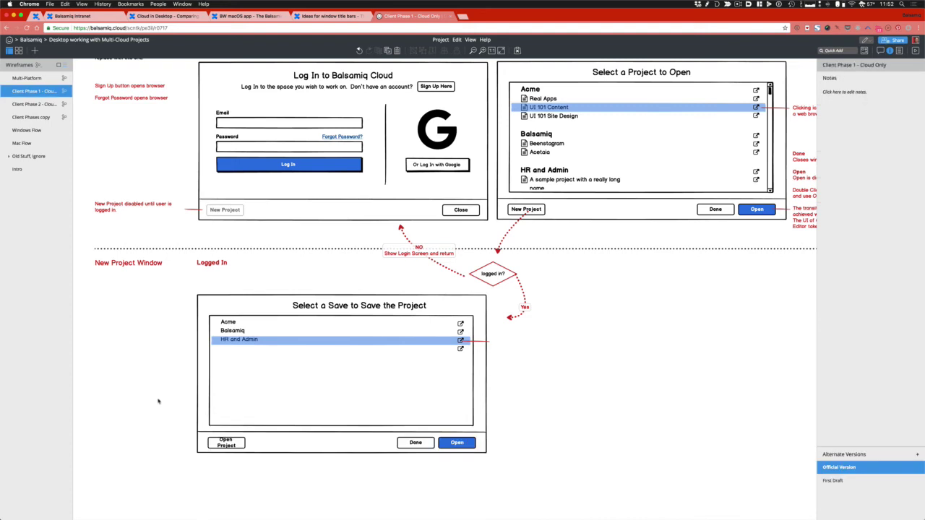
left_click(229, 444)
left_click_drag(246, 443, 257, 443)
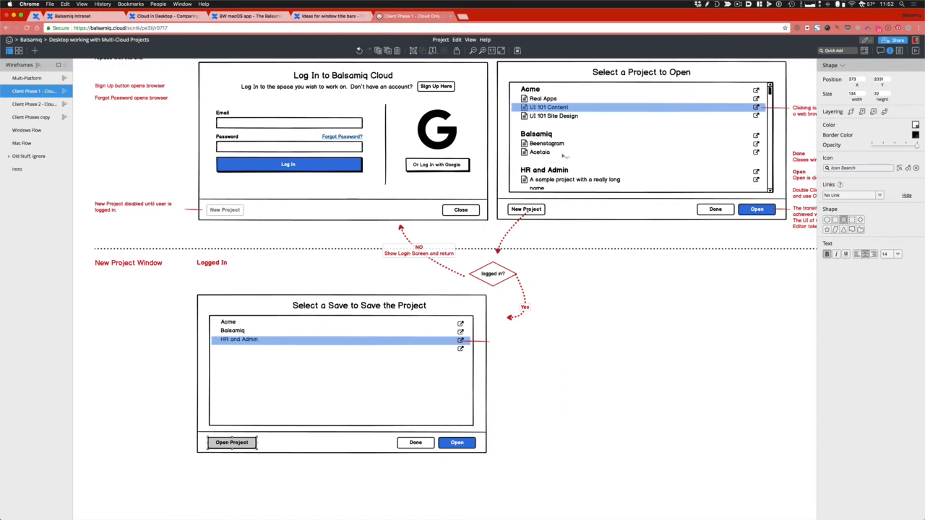
- Delete the surplus external-link icon below the HR and Admin row and the red callout line beside that row
scroll(602, 133, "up", 4)
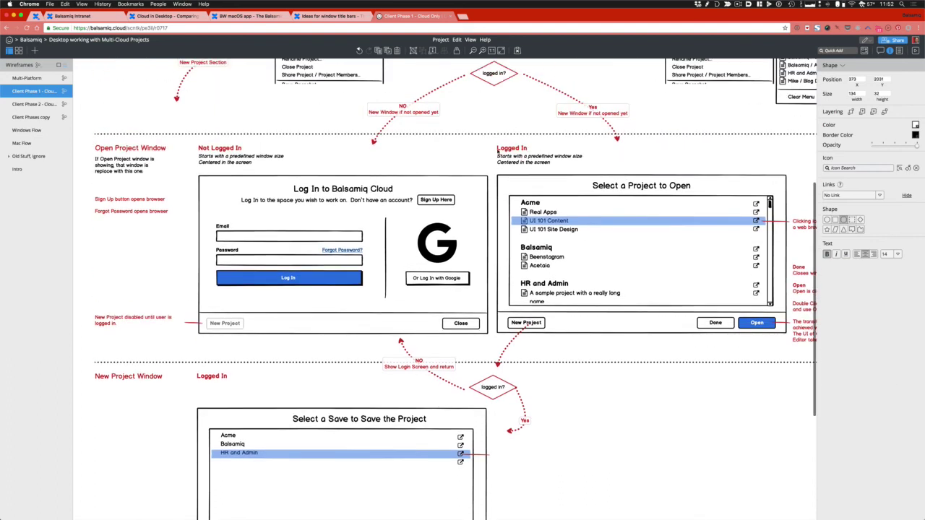
scroll(479, 204, "down", 2)
scroll(478, 204, "down", 4)
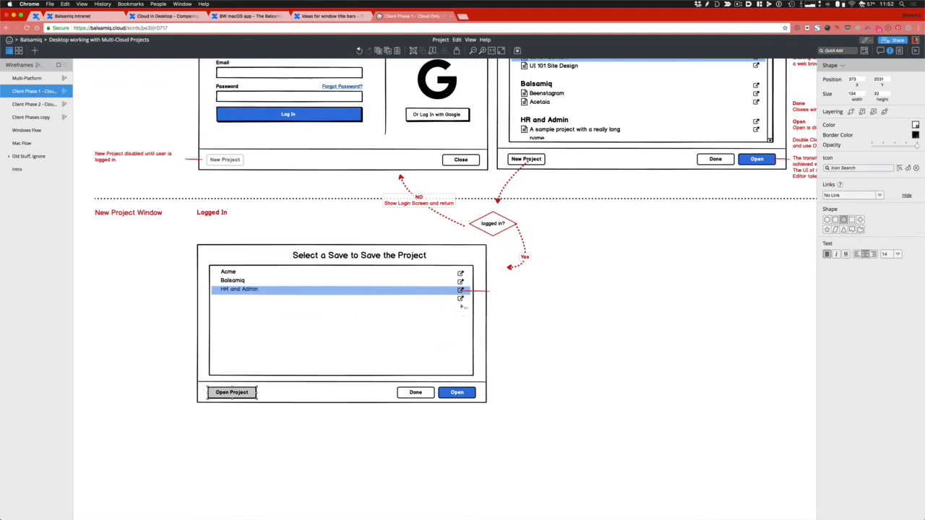
left_click(463, 301)
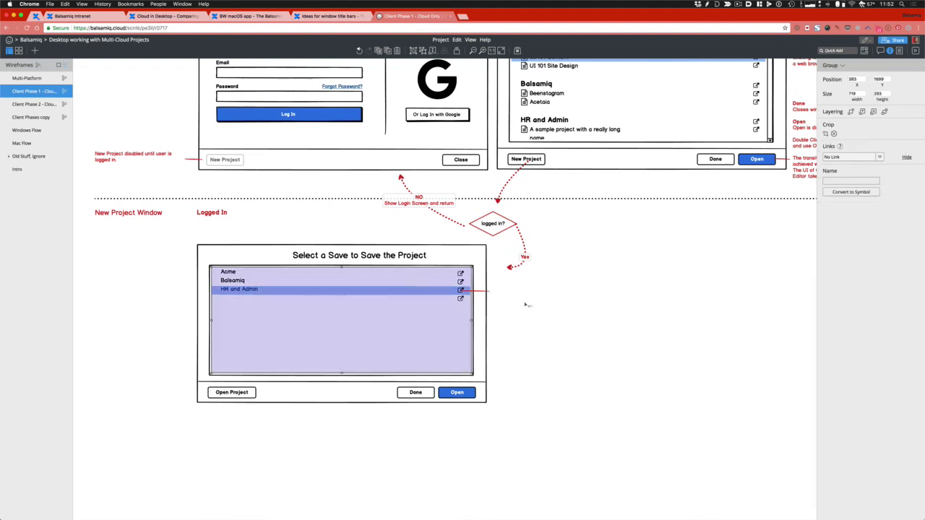
double_click(461, 299)
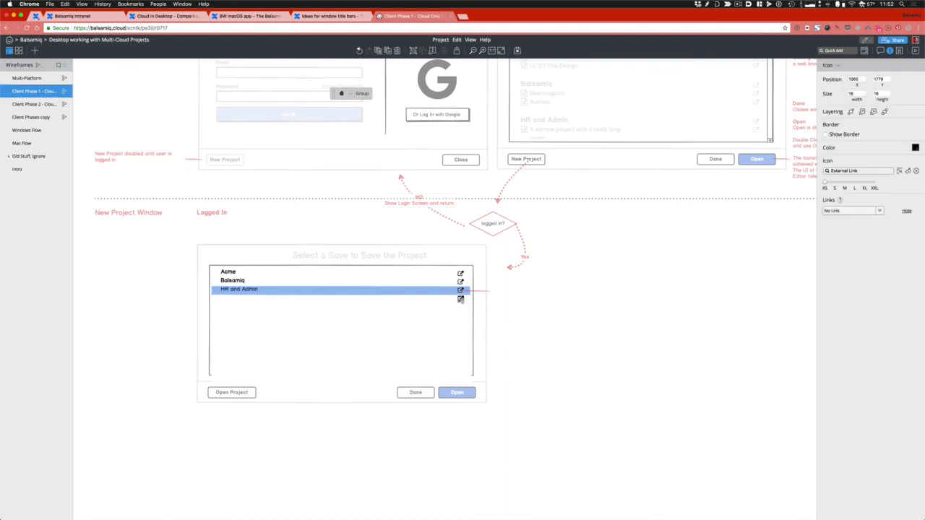
key("Delete")
left_click(554, 289)
left_click(479, 294)
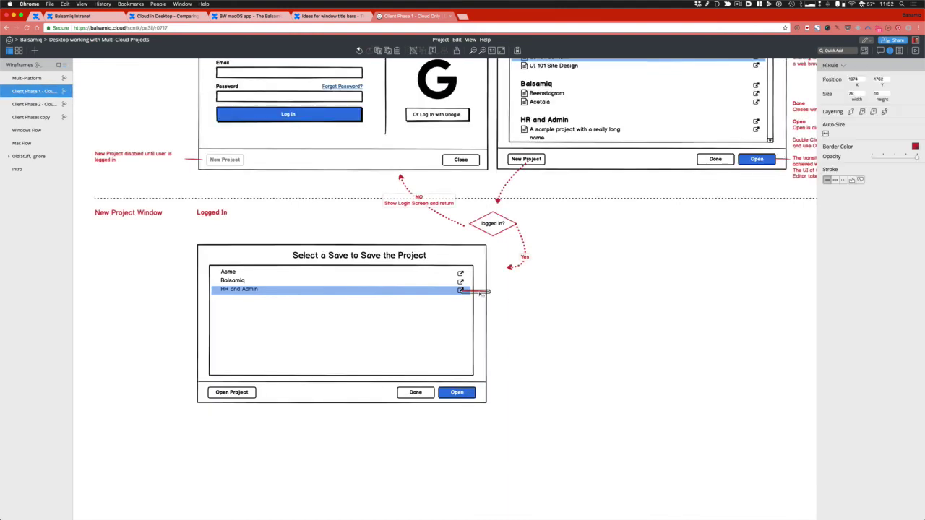
key("Delete")
- Move the copied dialog's Done button left, away from the Open button
scroll(540, 297, "up", 2)
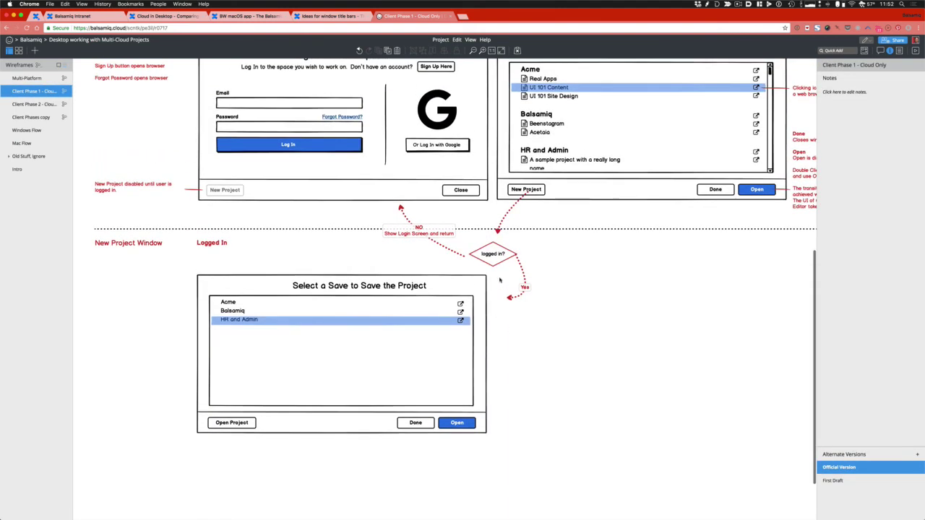
scroll(479, 404, "down", 4)
left_click(457, 365)
left_click(416, 365)
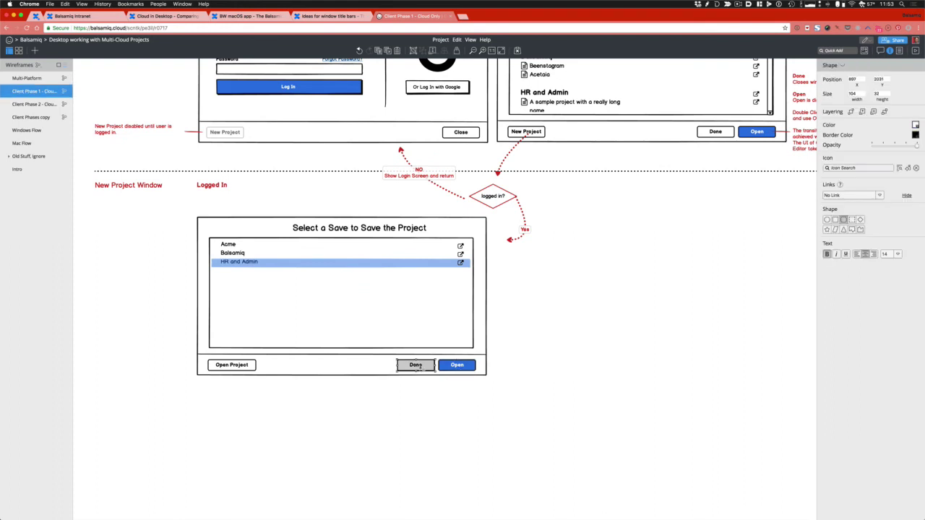
- Relabel the copied dialog's Open button "Create Project" and widen it leftwards so the text fits one line
double_click(444, 365)
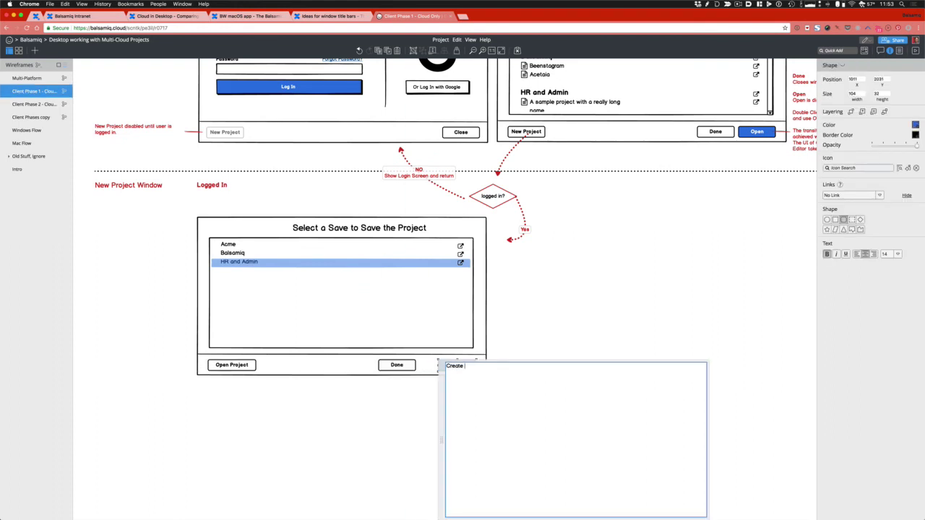
left_click(566, 310)
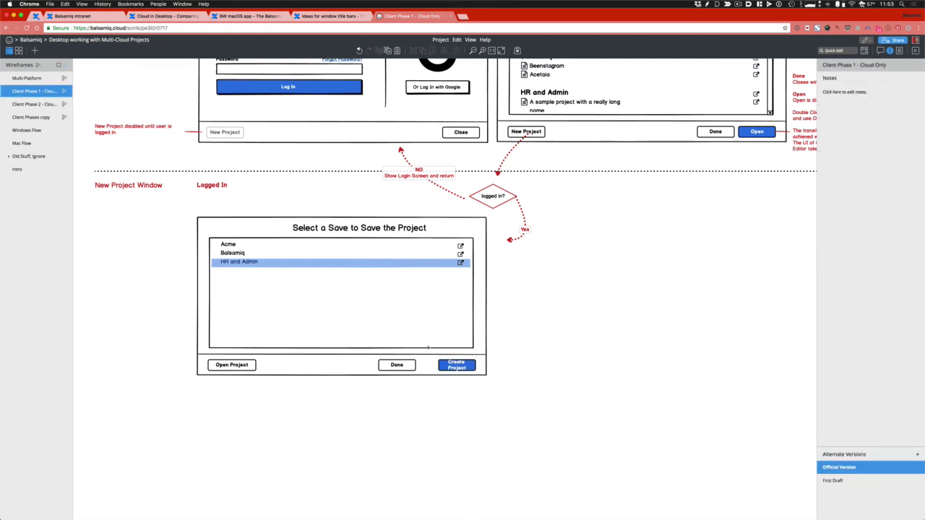
left_click(457, 365)
left_click_drag(438, 365, 421, 365)
- Centre the "Select a Save to Save the Project" title within its dialog
left_click_drag(359, 227, 342, 228)
double_click(342, 228)
left_click(557, 297)
- Copy the red Done and Open notes with their callout line beside the new project dialog
scroll(556, 296, "right", 4)
left_click_drag(752, 162, 633, 79)
left_click_drag(661, 135, 392, 355)
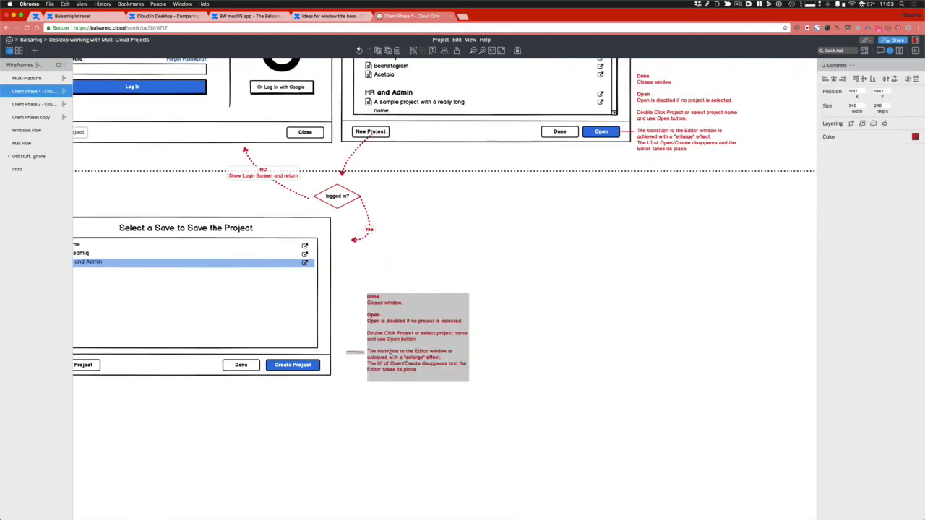
- Remove the Done entry from the copied note and reword its Open line as "Create Project is disabled if no project is selected."
double_click(391, 355)
double_click(357, 334)
type("Create")
key("Delete")
key("Delete")
key("Delete")
key("Delete")
key("Delete")
key("Delete")
key("super+shift+Up")
key("BackSpace")
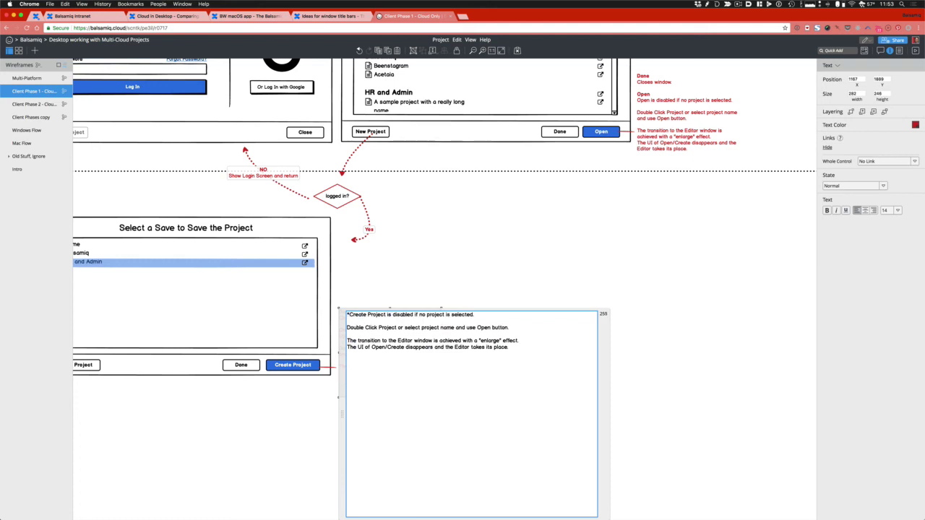
key("Delete")
- Reword the note's double-click sentence to "Double Click Space or select Space name", replacing both mentions of the project
key("alt+shift+Left")
type("Space")
key("alt+shift+Left")
key("alt+Left")
key("alt+Left")
key("alt+Right")
key("alt+Right")
key("Right")
key("alt+shift+Right")
type("Space")
- Replace the note's Editor transition paragraph by ending the sentence with "to open the editor and save the new project to the selected space."
key("Down")
key("Right")
key("super+shift+Down")
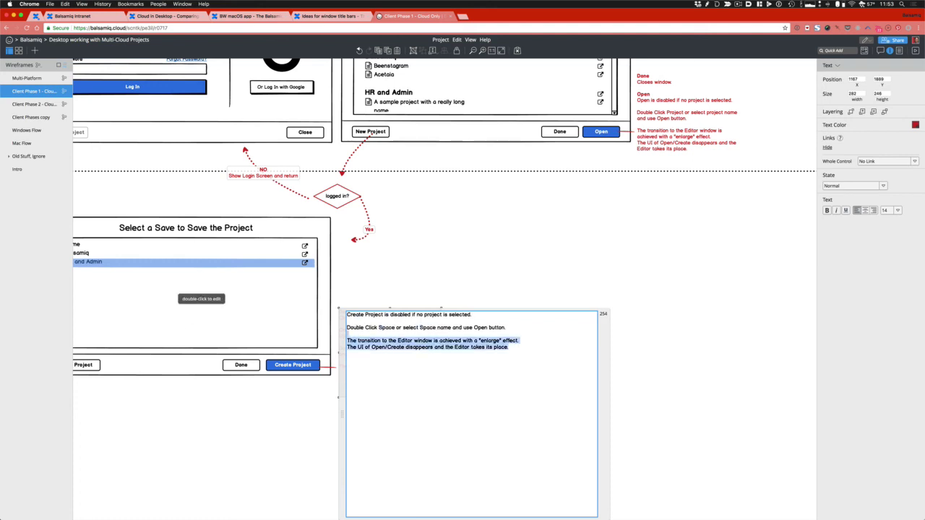
type("Create")
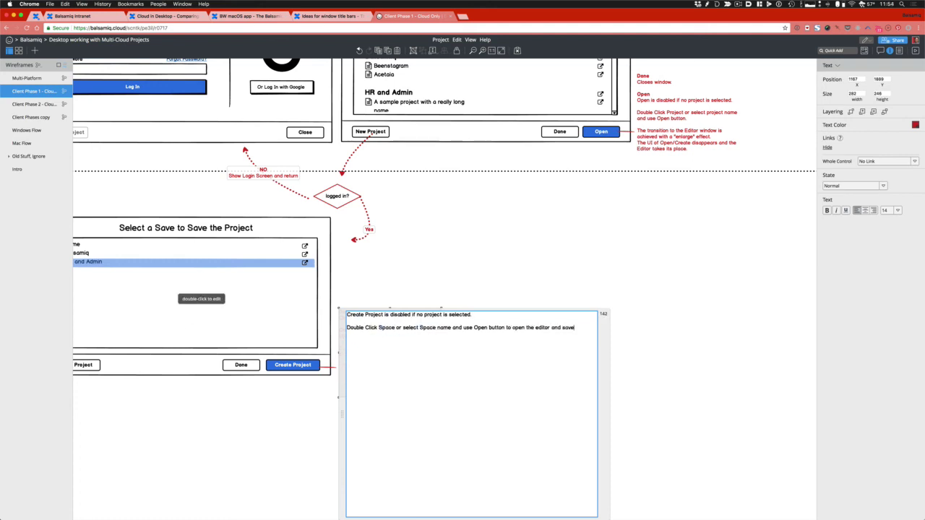
type(" the new project to the selected space.")
- Correct the new project dialog's title to "Select a Space to Save the Project"
left_click(167, 227)
double_click(166, 227)
type("Space")
- Place the shortened Create Project note beside its callout line next to the save dialog
left_click(391, 336)
left_click_drag(391, 397, 387, 357)
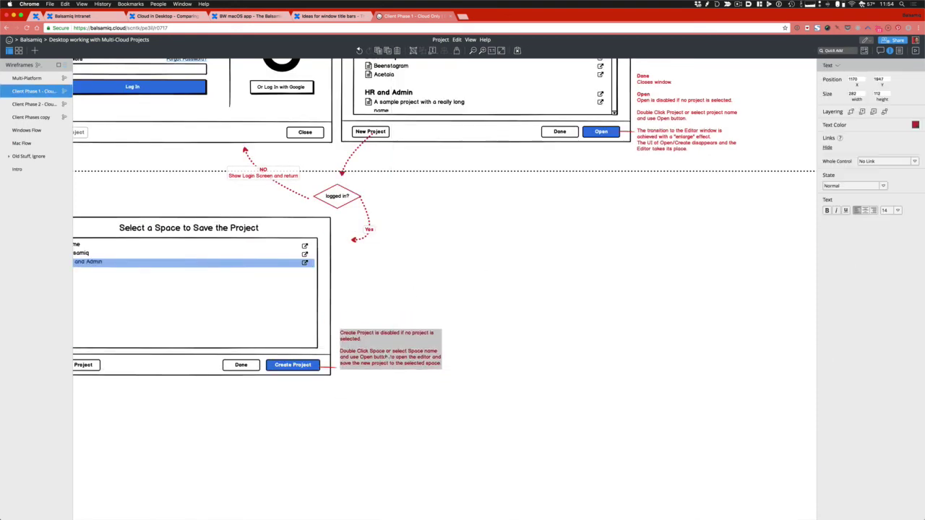
left_click(478, 321)
scroll(475, 323, "left", 5)
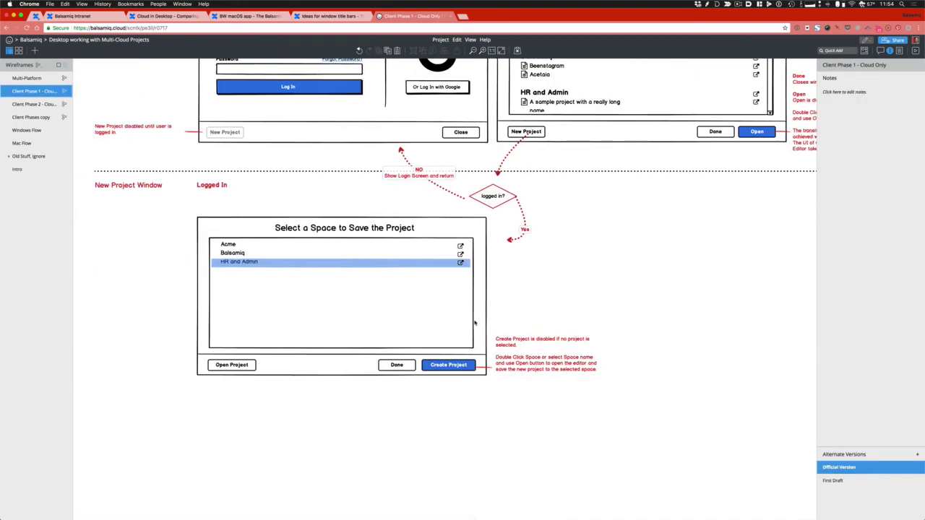
- Move the "logged in?" diamond above the new project dialog slightly up and join the NO arrow's end to its nearest corner
scroll(474, 322, "up", 3)
left_click(504, 284)
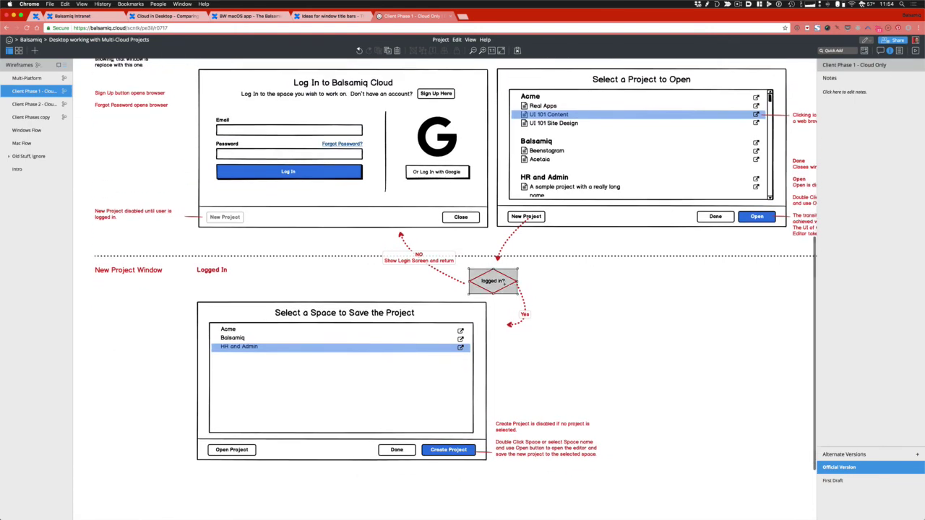
left_click_drag(503, 284, 466, 278)
left_click(464, 284)
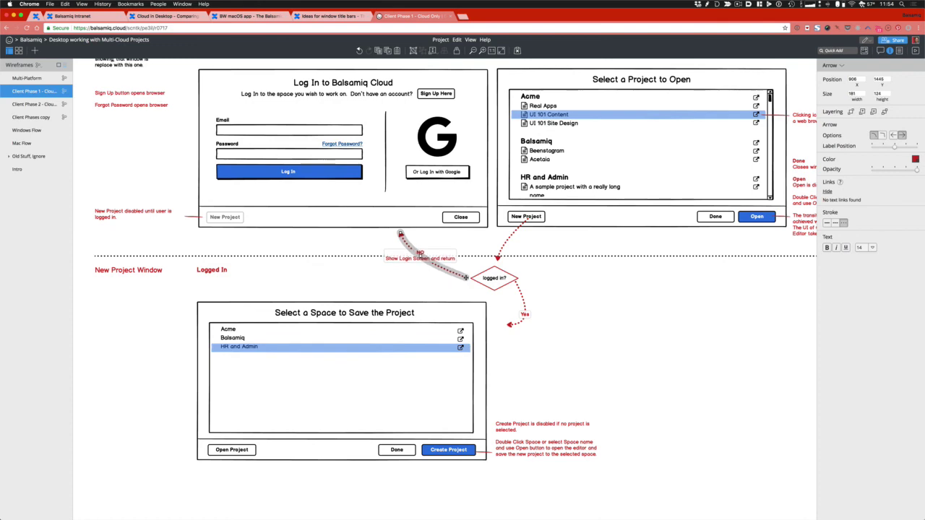
left_click(511, 329)
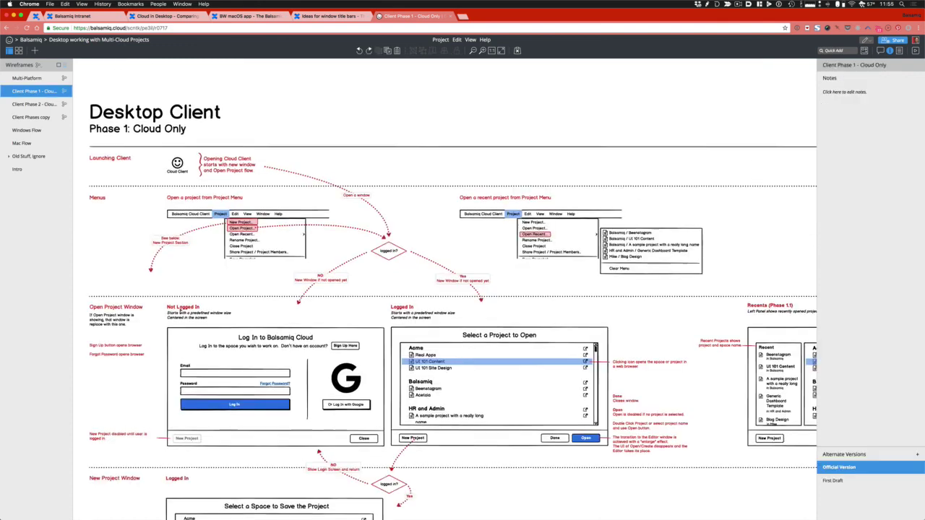
- Review the Phase 1 flow across the menus, Open Project Window, Recents and New Project Window sections
scroll(181, 310, "down", 6)
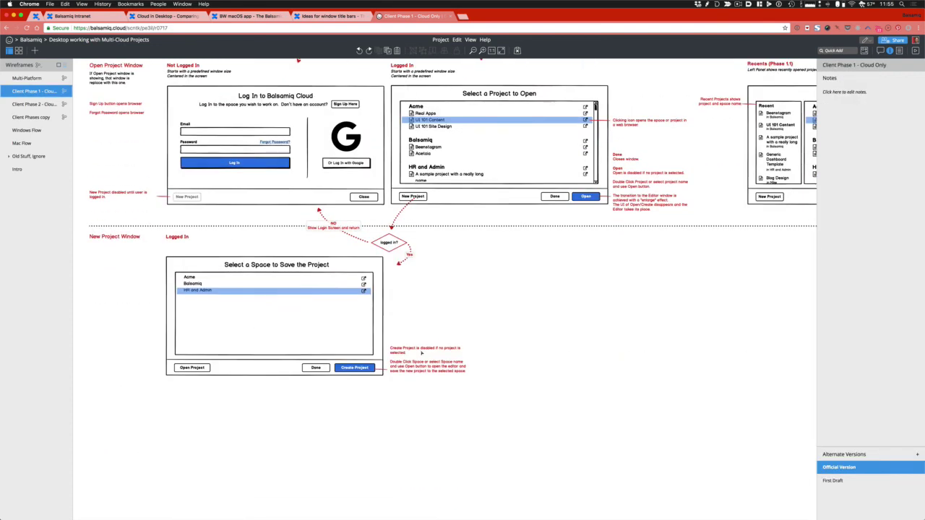
scroll(432, 316, "up", 2)
scroll(432, 316, "up", 1)
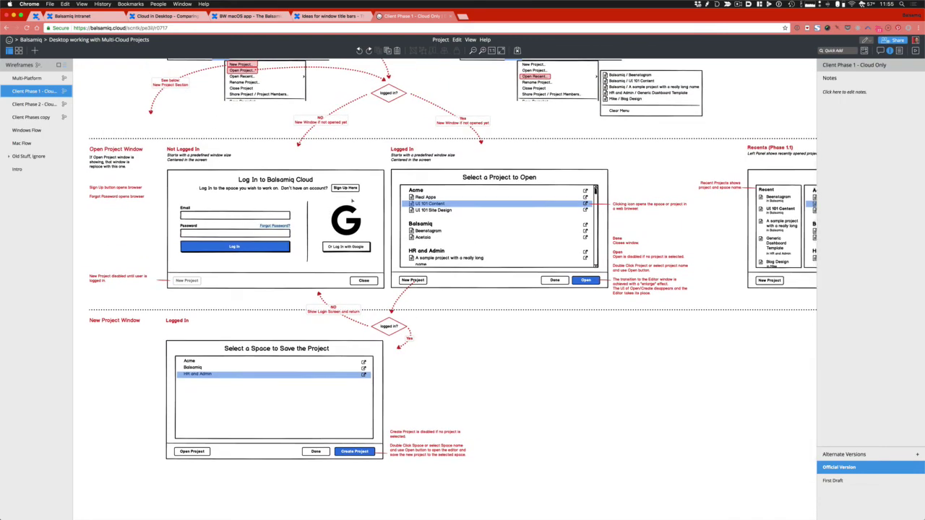
scroll(353, 200, "up", 2)
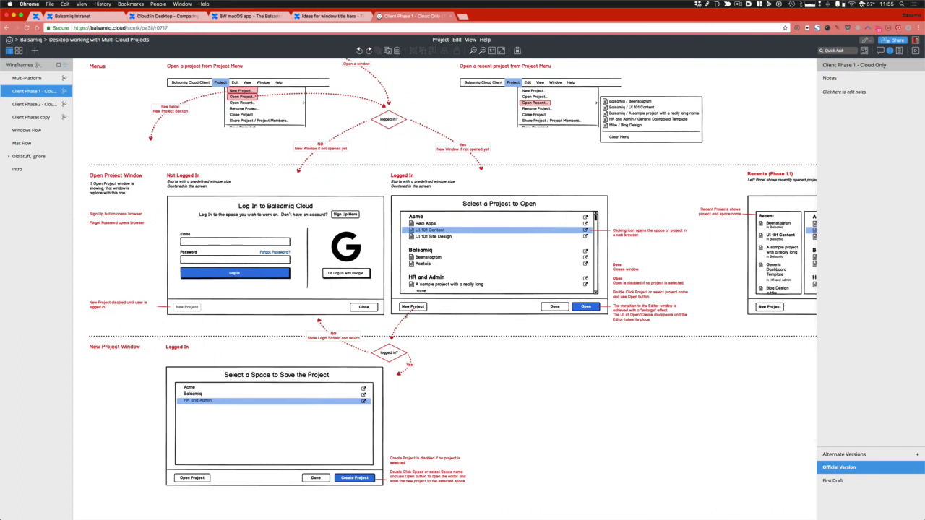
scroll(445, 289, "right", 5)
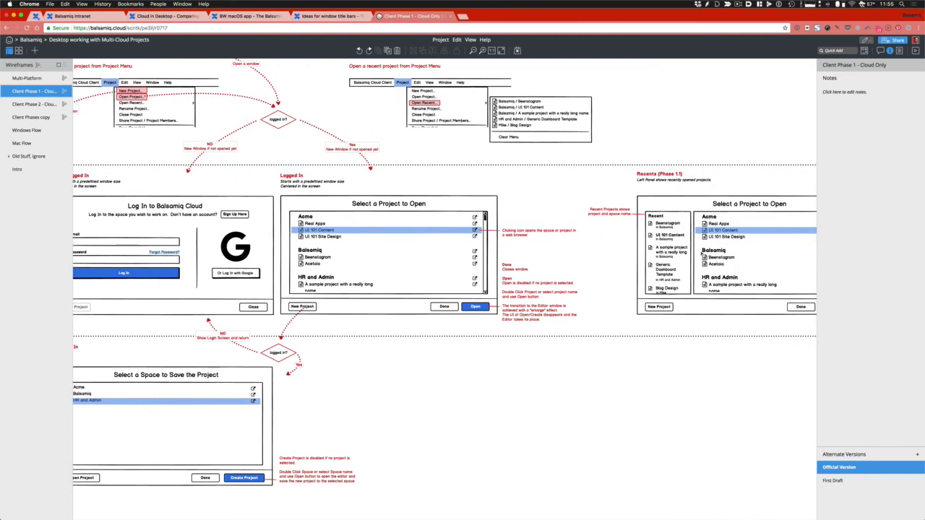
scroll(679, 254, "left", 5)
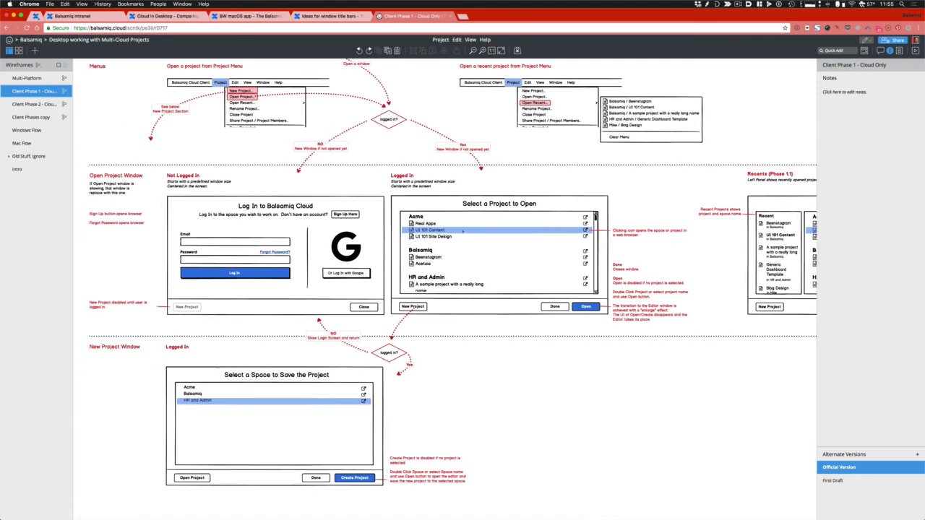
scroll(409, 319, "down", 3)
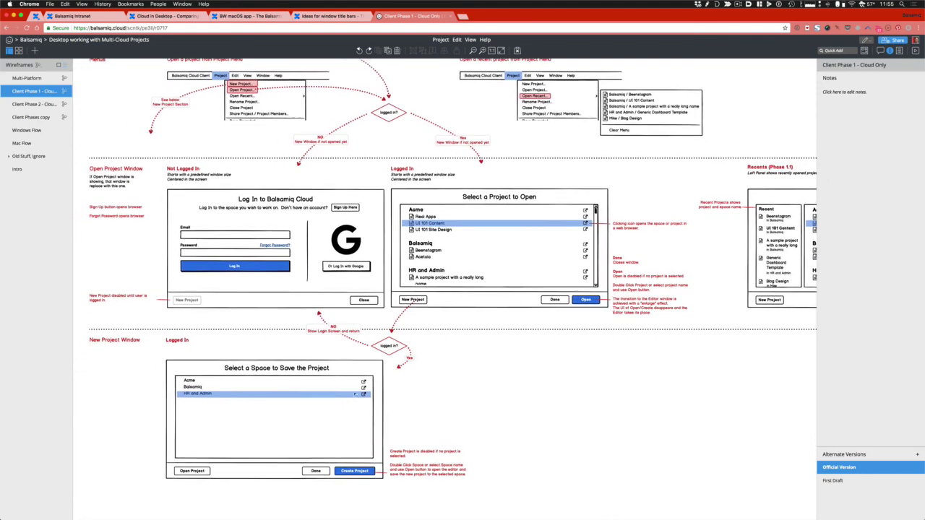
- Adjust the blue selection highlight on the HR and Admin row inside the grouped space list
left_click(226, 309)
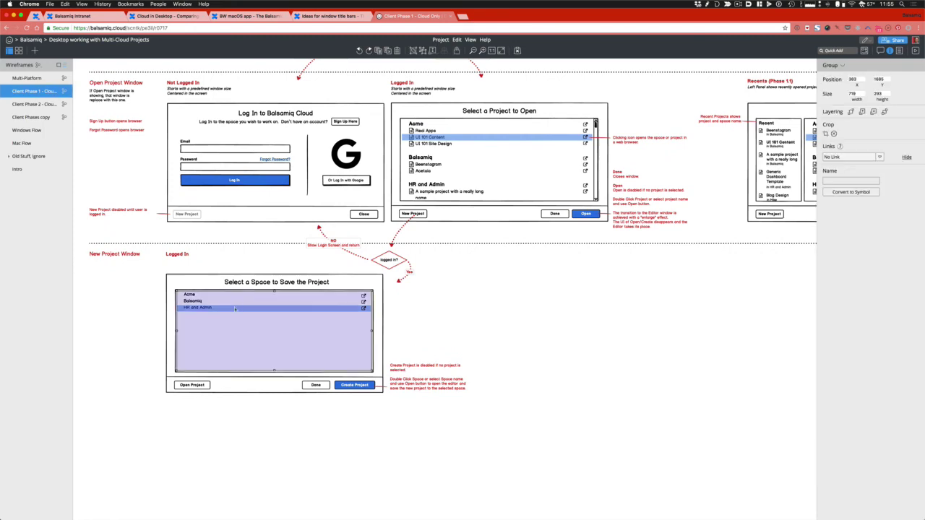
double_click(234, 309)
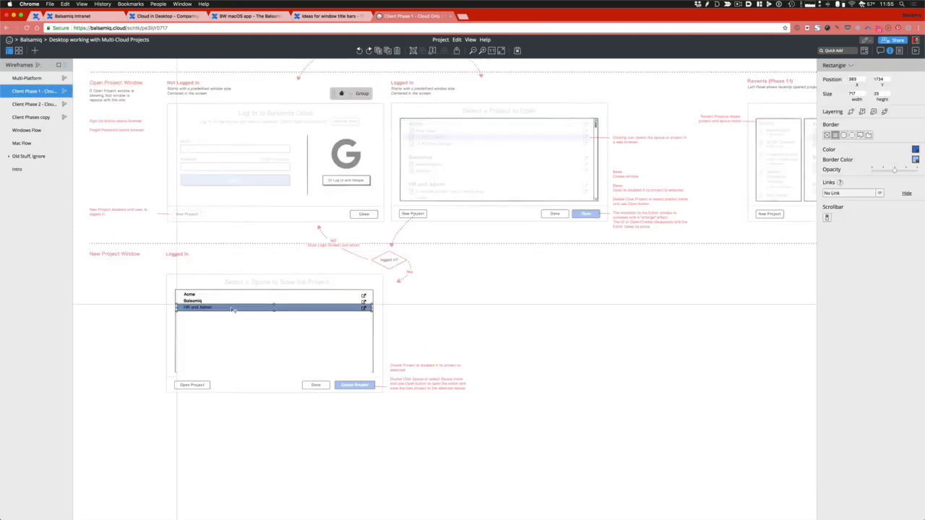
left_click(494, 402)
scroll(494, 437, "up", 7)
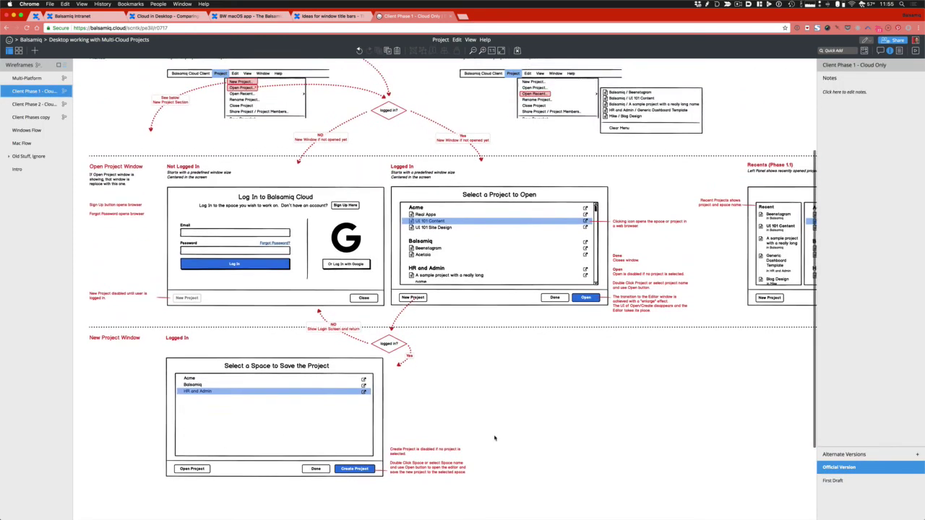